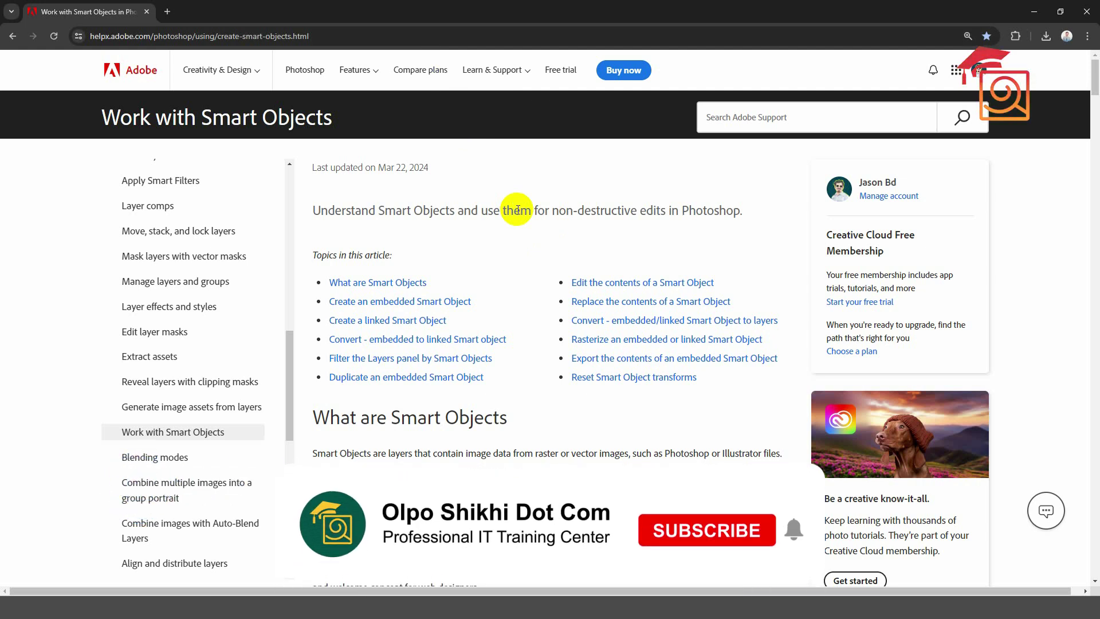
Examine the Adobe help article's explanation of what Smart Objects are, including their raster or vector sources and preserved source content.
scroll(511, 304, "down", 1)
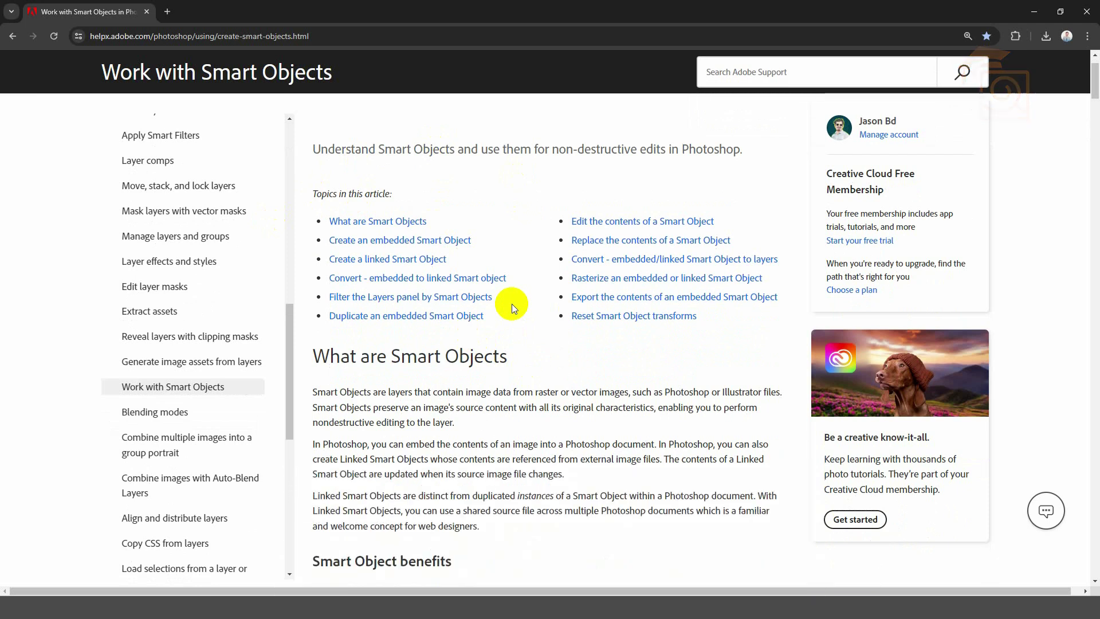
scroll(510, 303, "down", 1)
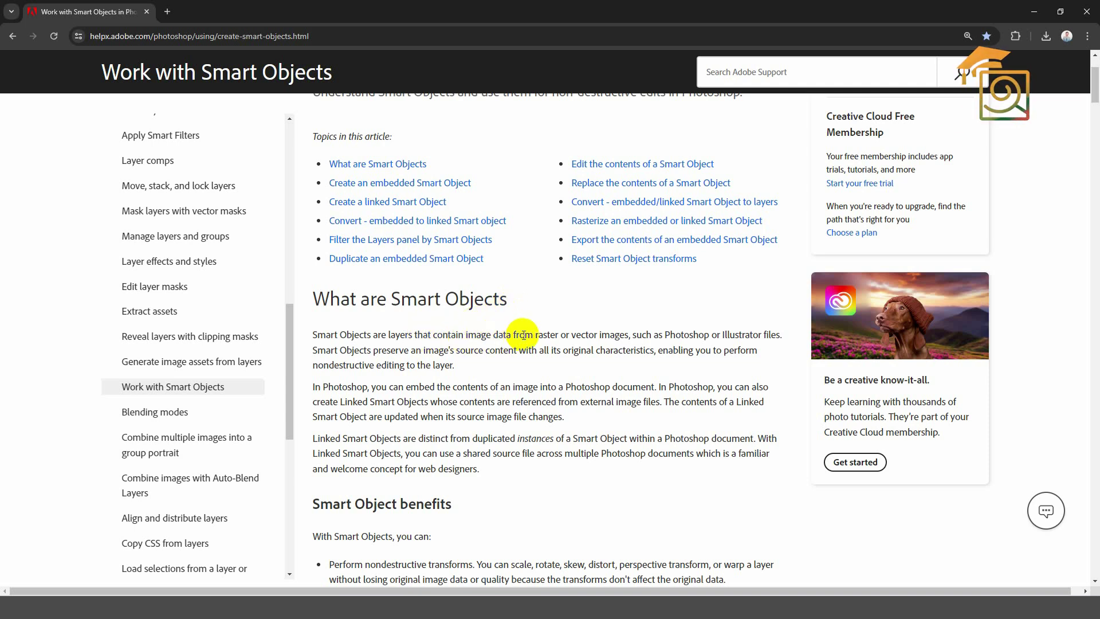
left_click_drag(534, 336, 629, 335)
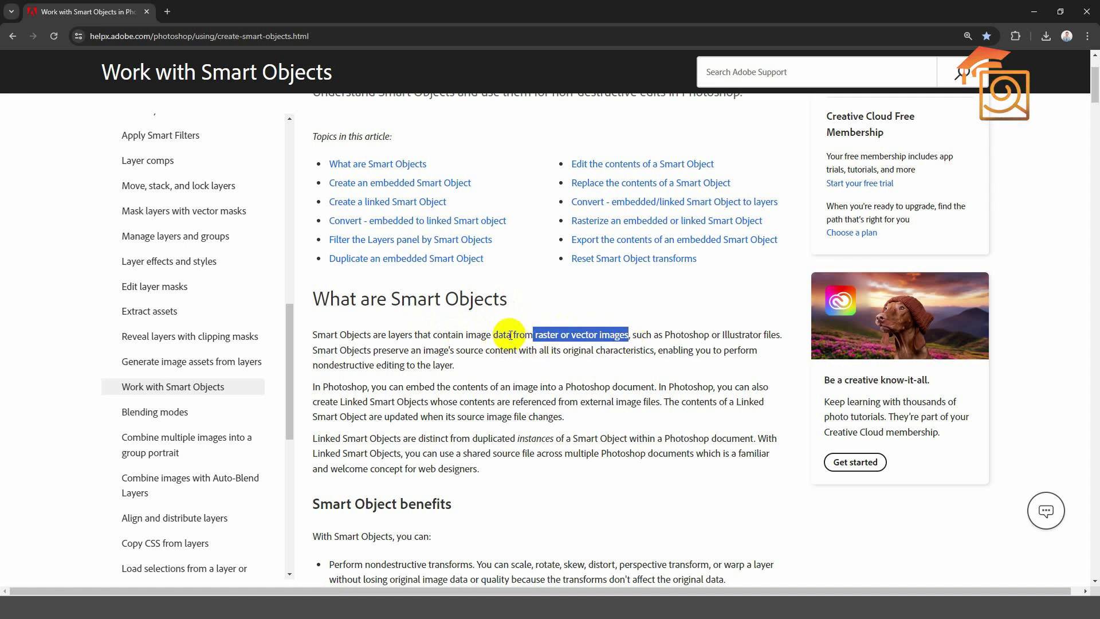
left_click_drag(512, 336, 433, 335)
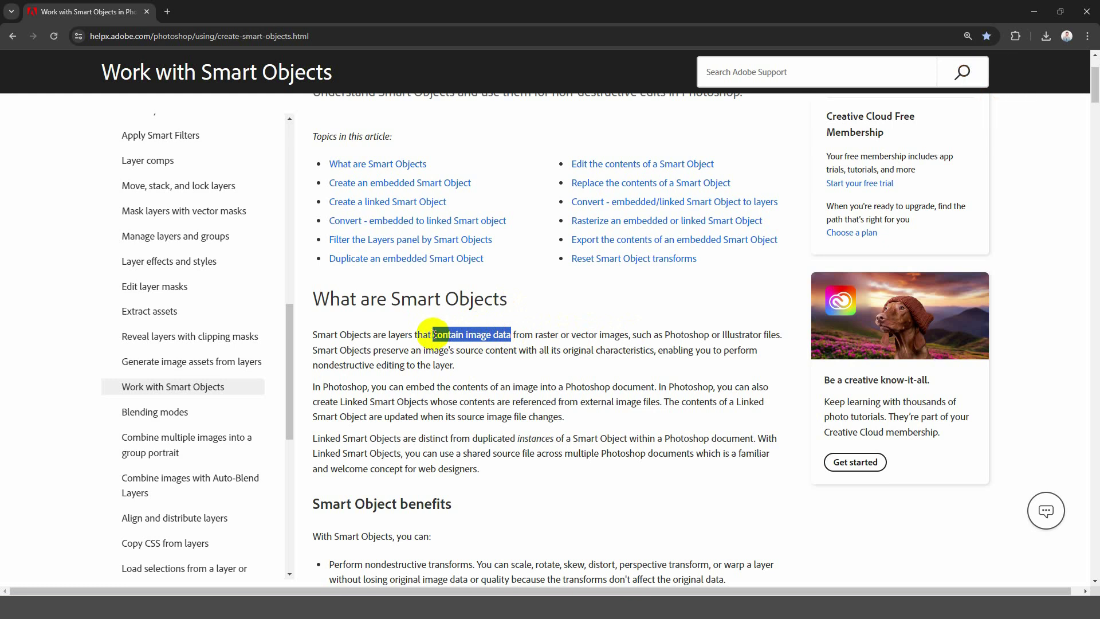
left_click(410, 337)
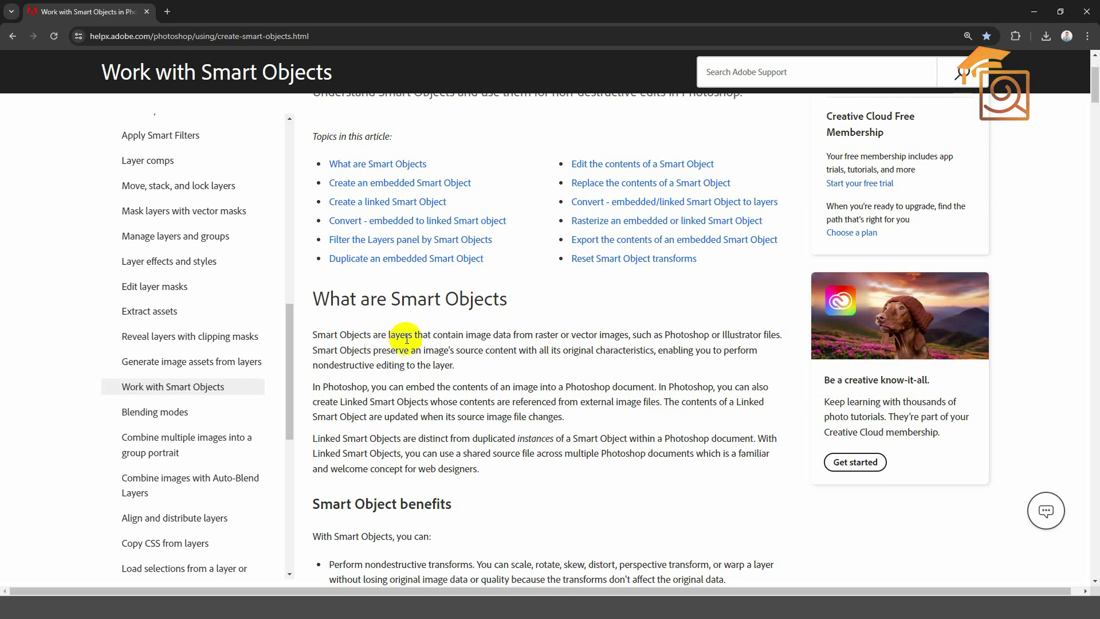
left_click_drag(535, 336, 627, 336)
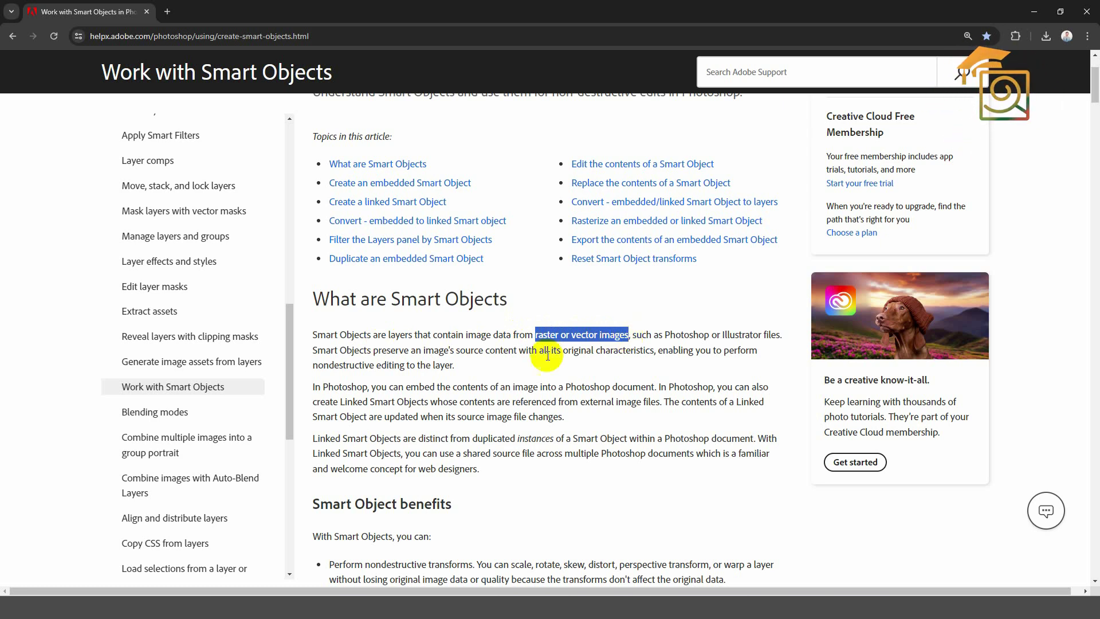
double_click(465, 337)
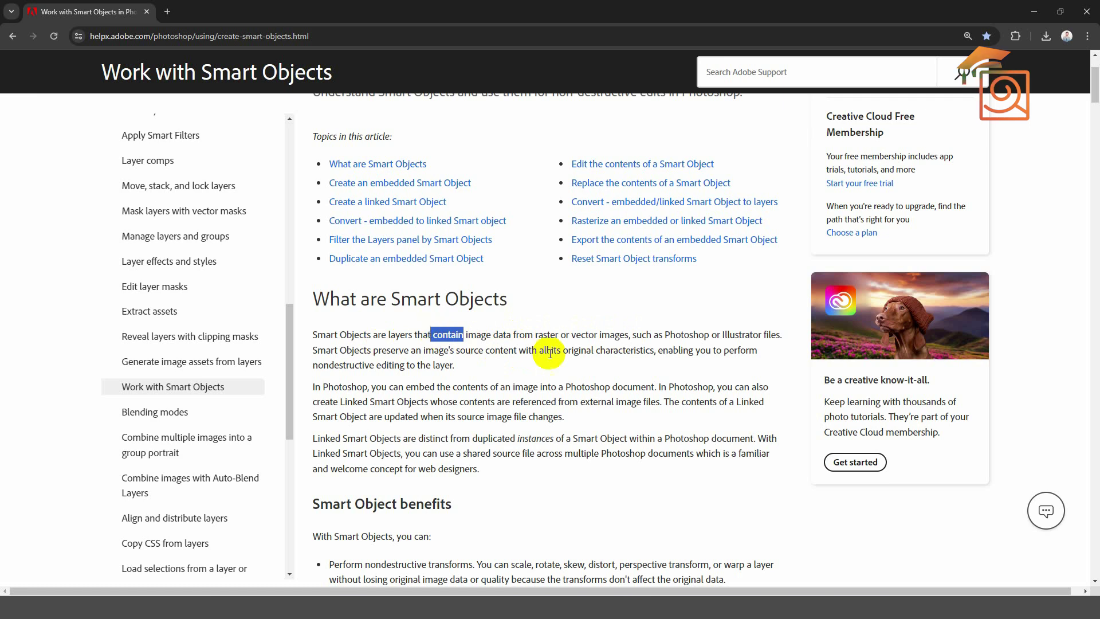
scroll(573, 321, "down", 1)
left_click_drag(665, 279, 779, 277)
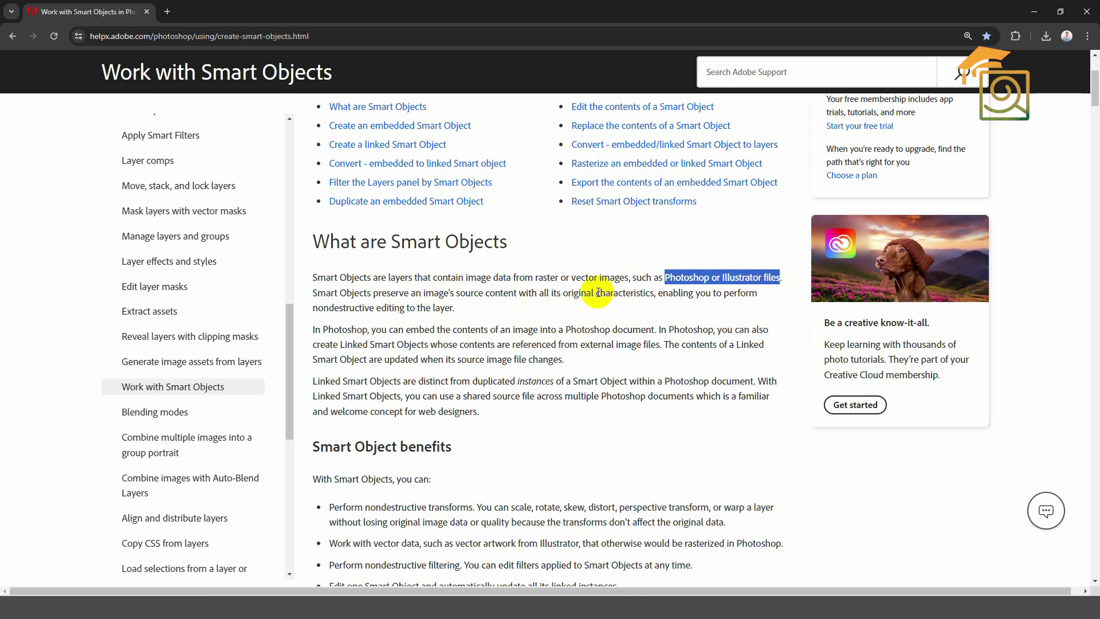
left_click_drag(567, 292, 654, 294)
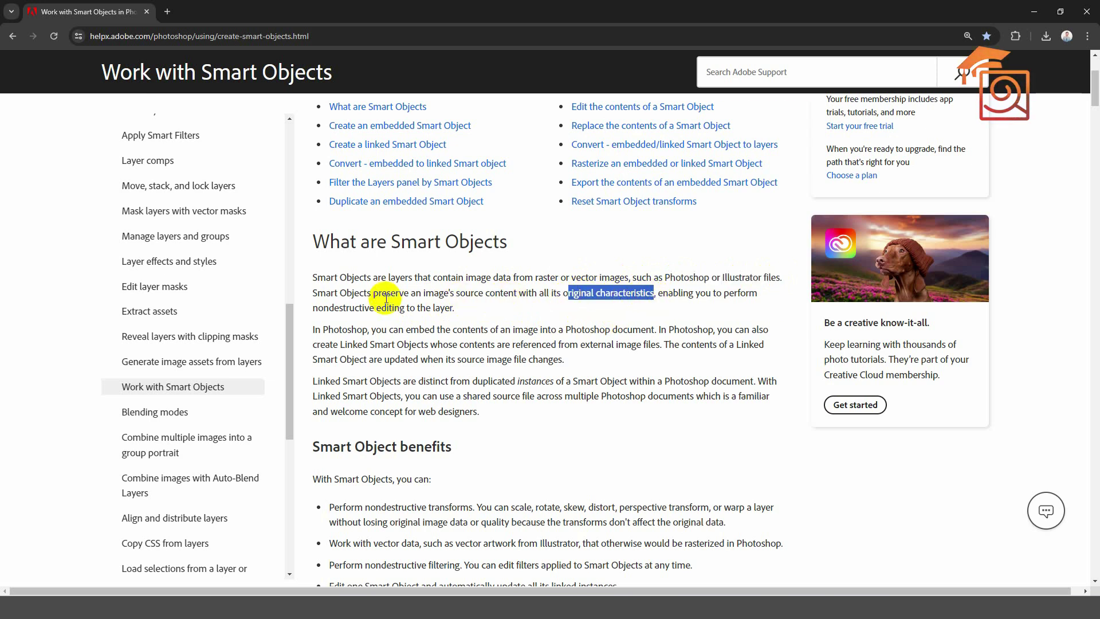
left_click_drag(373, 293, 483, 292)
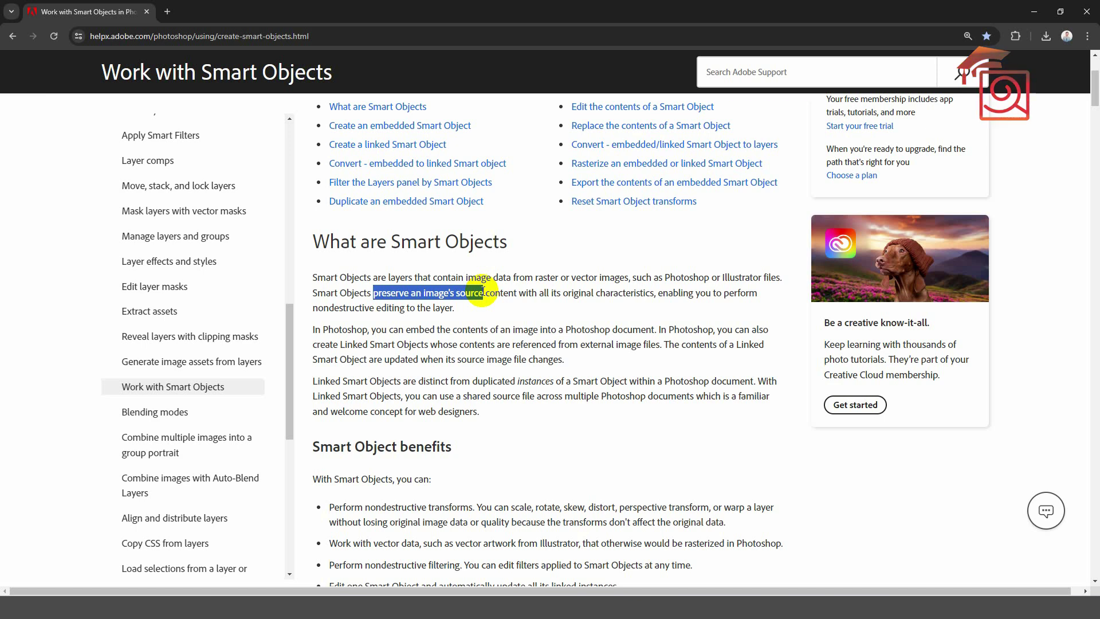
triple_click(581, 351)
scroll(503, 307, "down", 4)
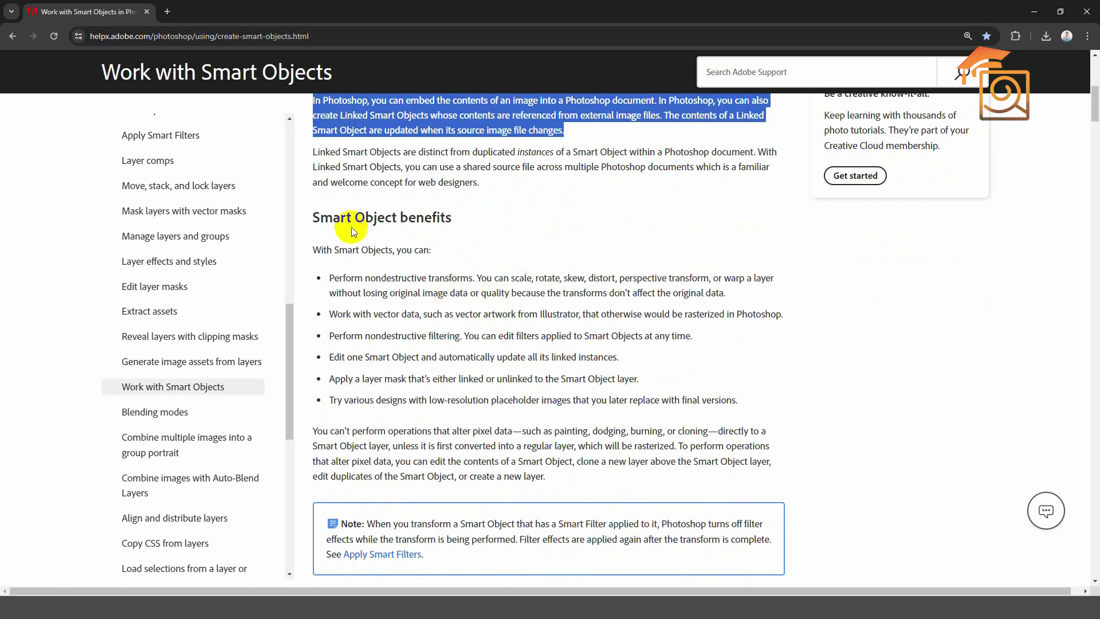
Examine the Smart Object benefits covering nondestructive transforms and working with Illustrator vector data.
left_click_drag(312, 217, 452, 217)
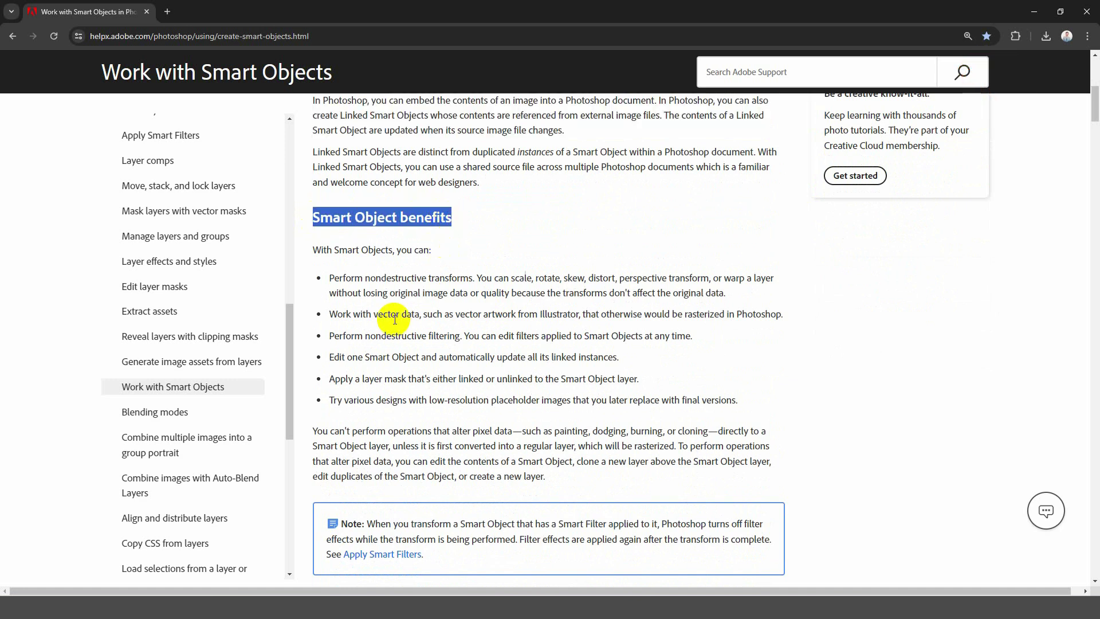
left_click(373, 279)
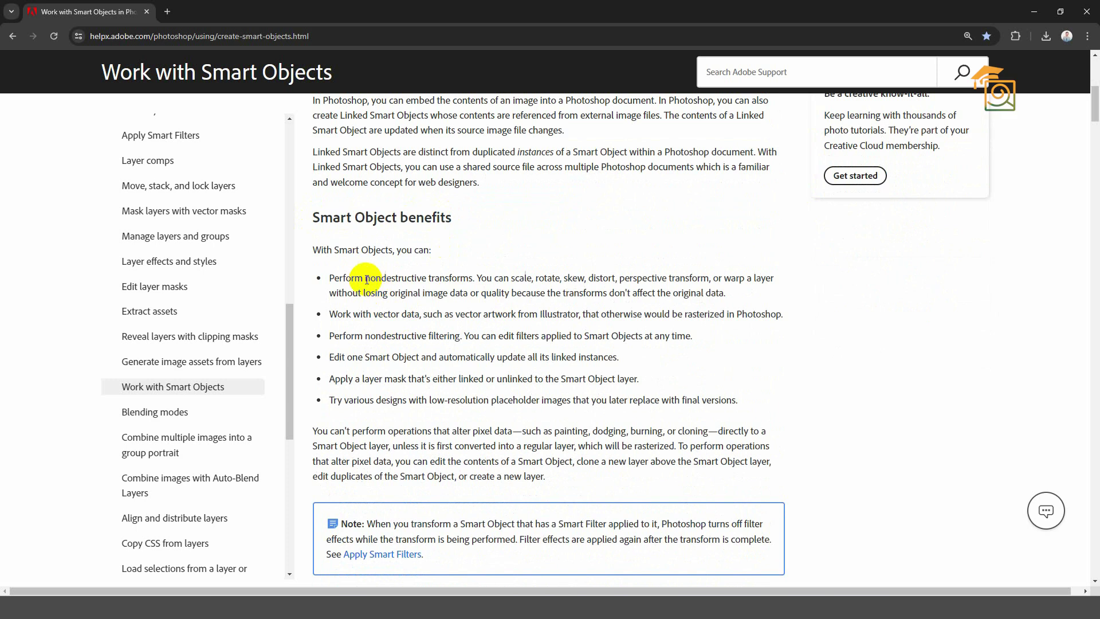
left_click_drag(375, 279, 470, 279)
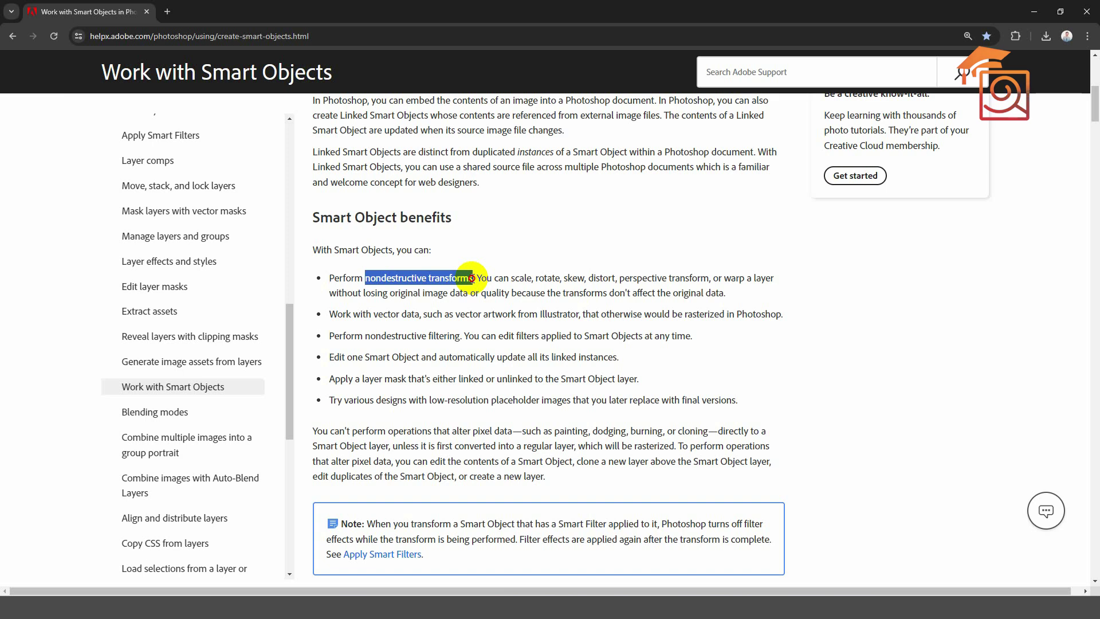
left_click(425, 276)
left_click_drag(424, 276, 327, 277)
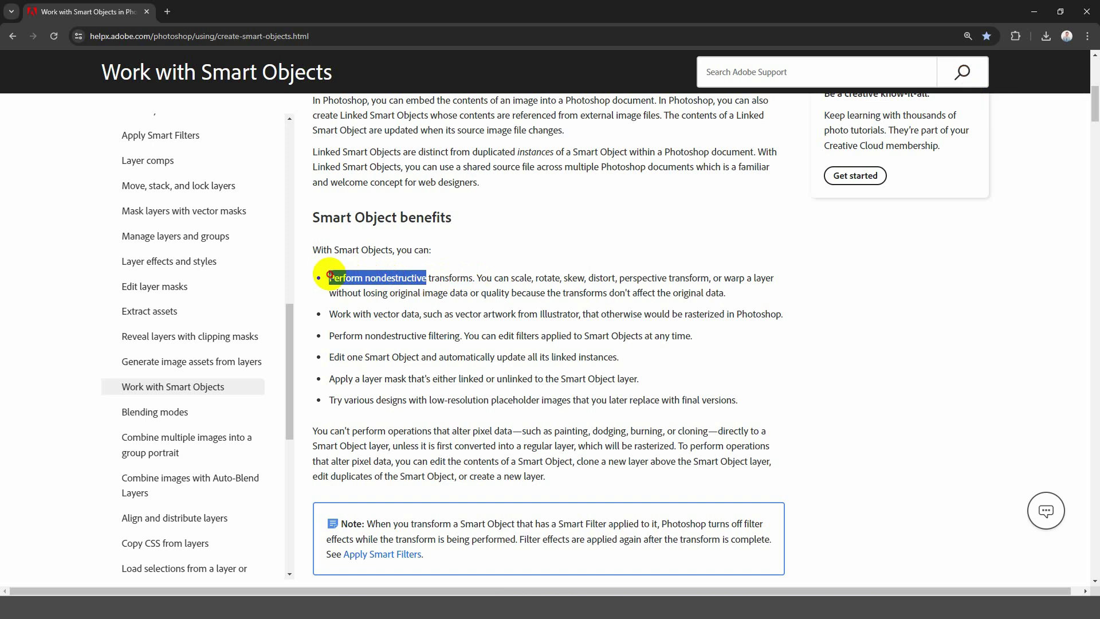
left_click_drag(473, 278, 328, 277)
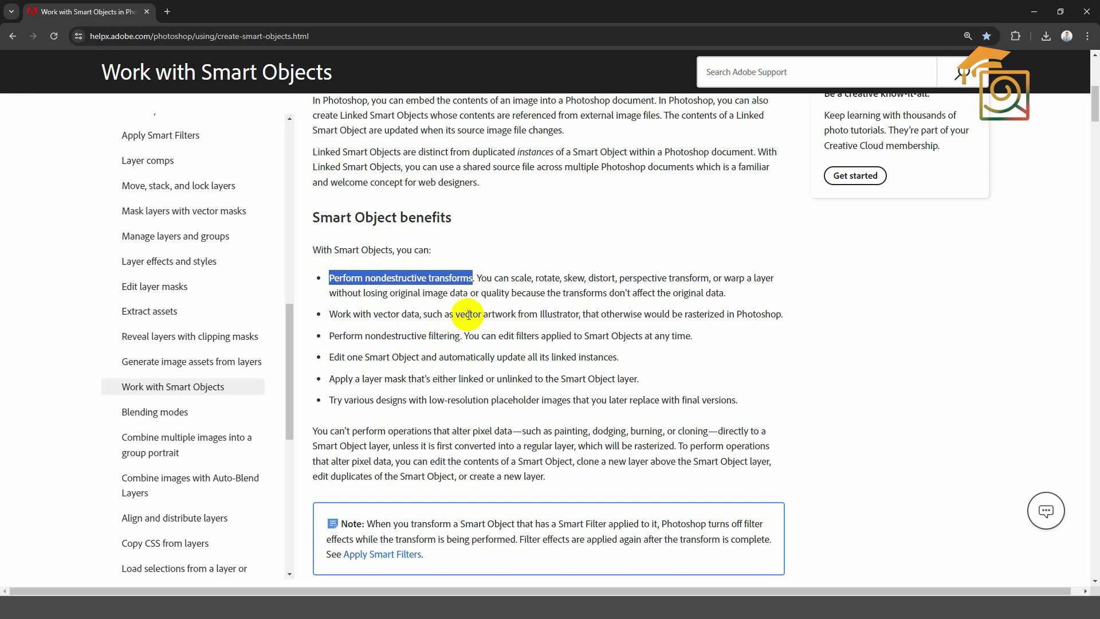
left_click_drag(477, 278, 508, 297)
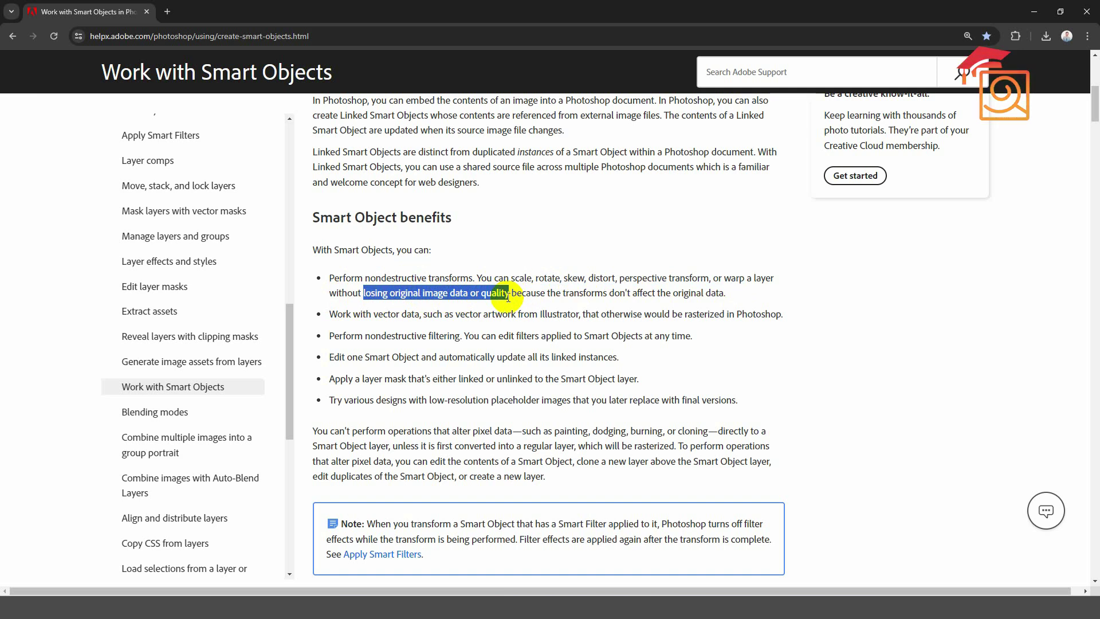
scroll(472, 320, "down", 1)
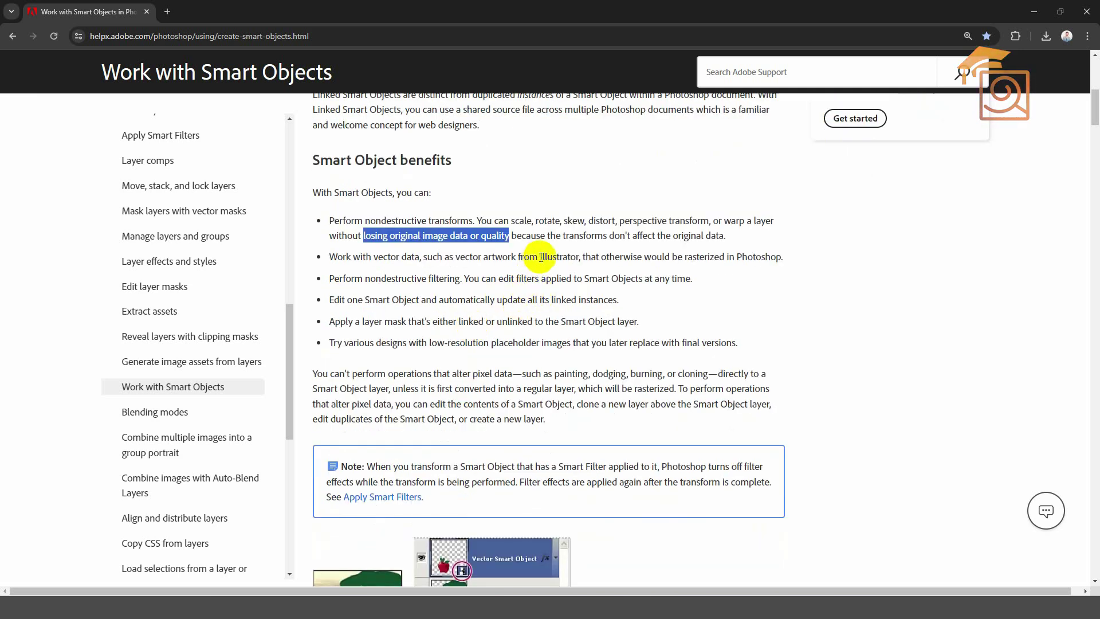
left_click_drag(540, 256, 580, 256)
left_click_drag(685, 257, 782, 257)
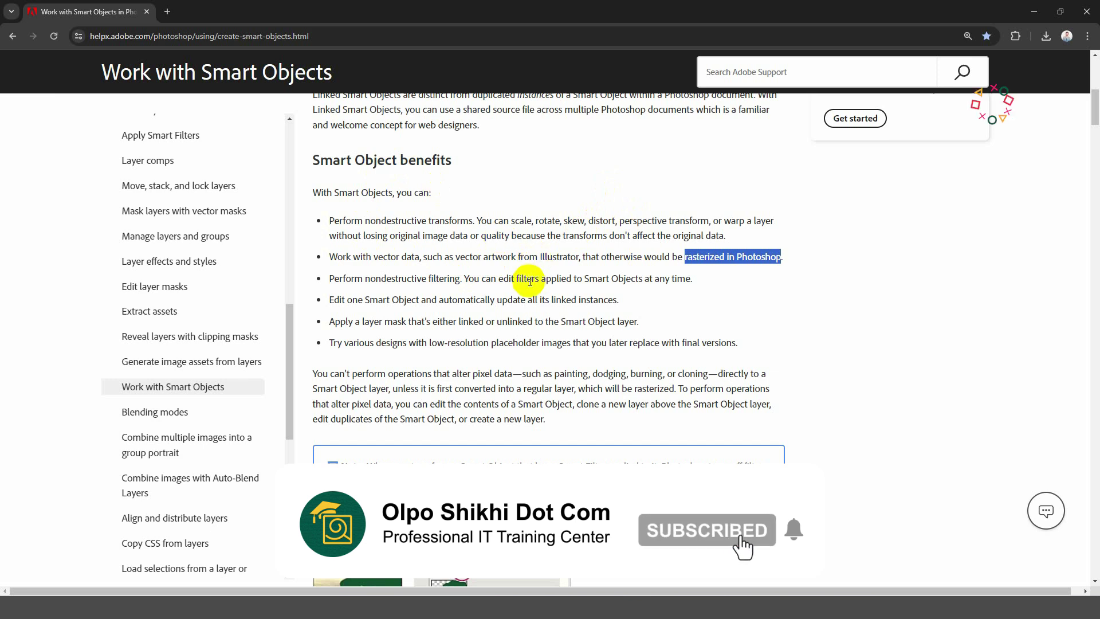
Examine the remaining Smart Object benefits, covering nondestructive filtering, automatic updates of linked instances and low-resolution placeholder designs.
scroll(451, 295, "down", 1)
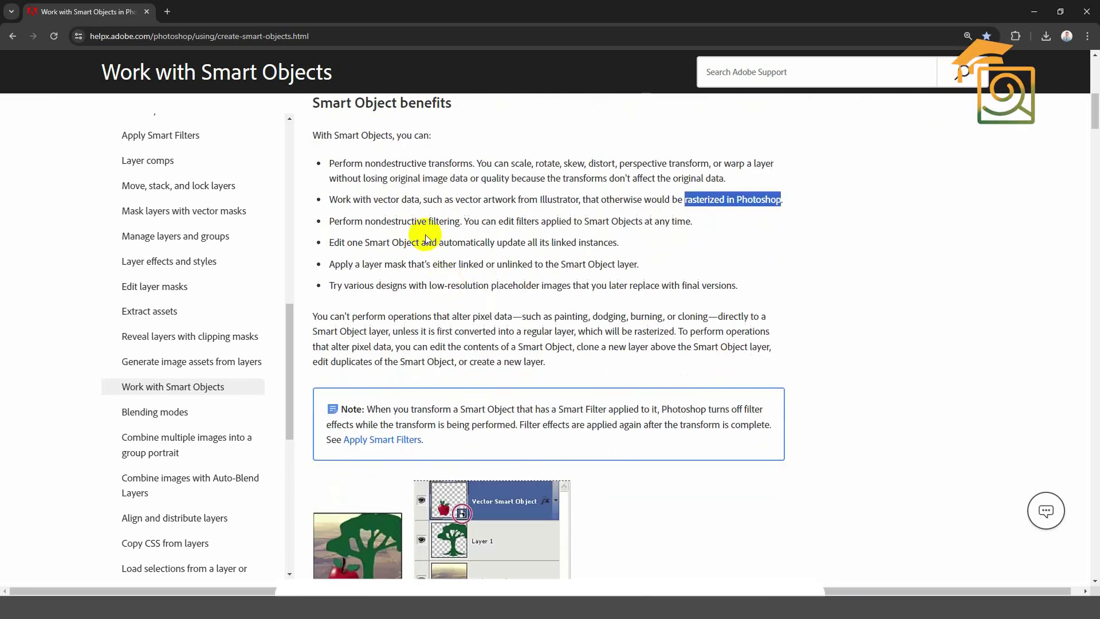
left_click_drag(366, 222, 460, 221)
scroll(454, 192, "up", 1)
scroll(401, 229, "down", 1)
left_click_drag(367, 242, 527, 243)
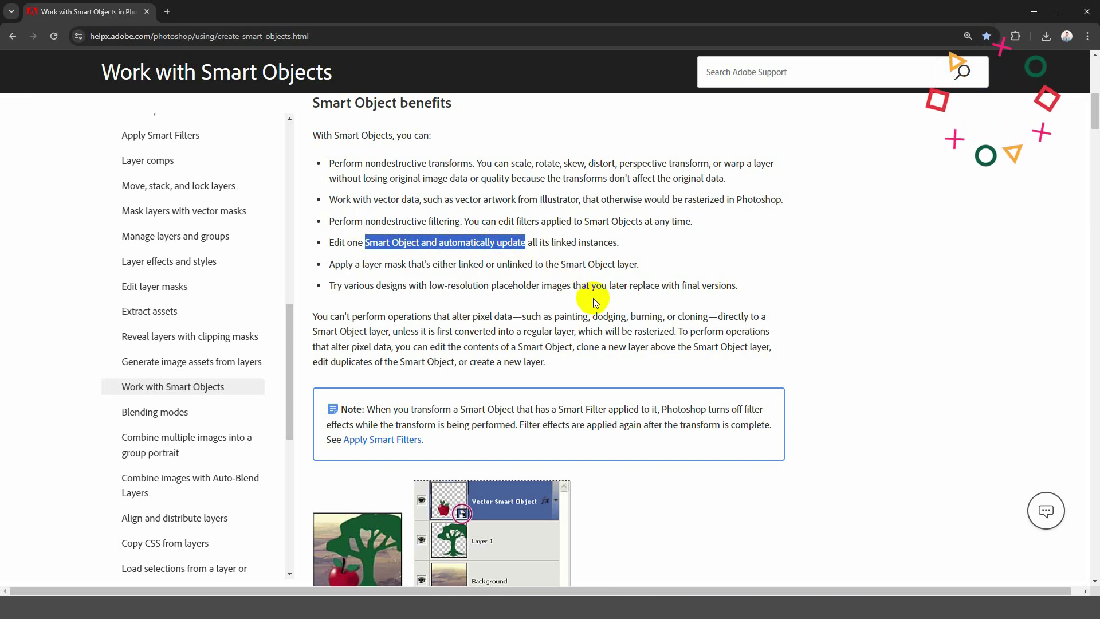
scroll(569, 300, "up", 1)
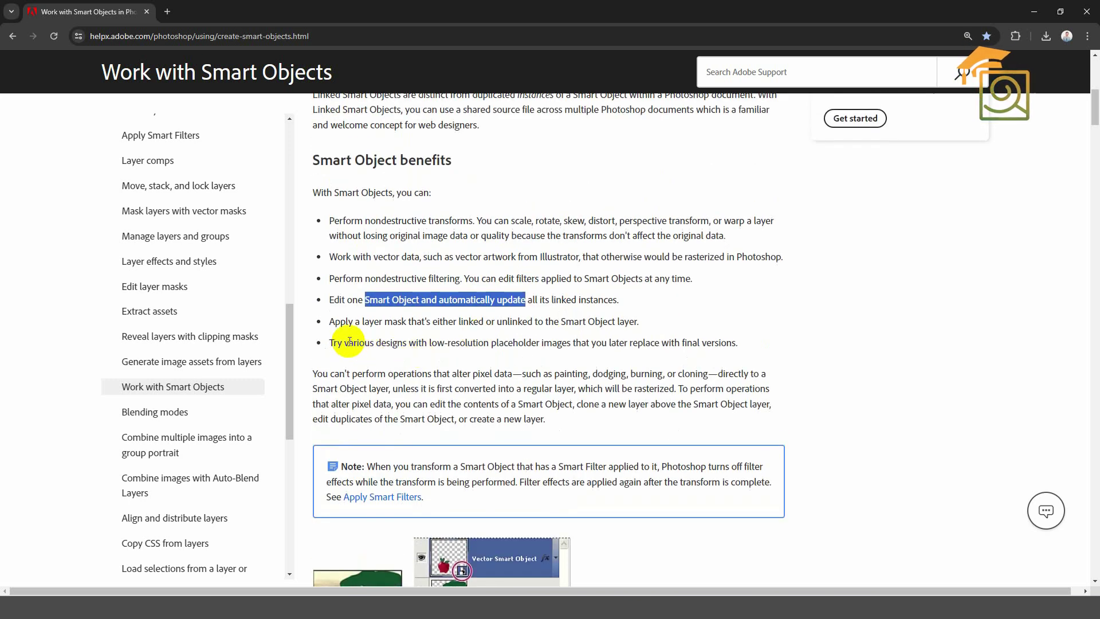
left_click_drag(347, 342, 370, 343)
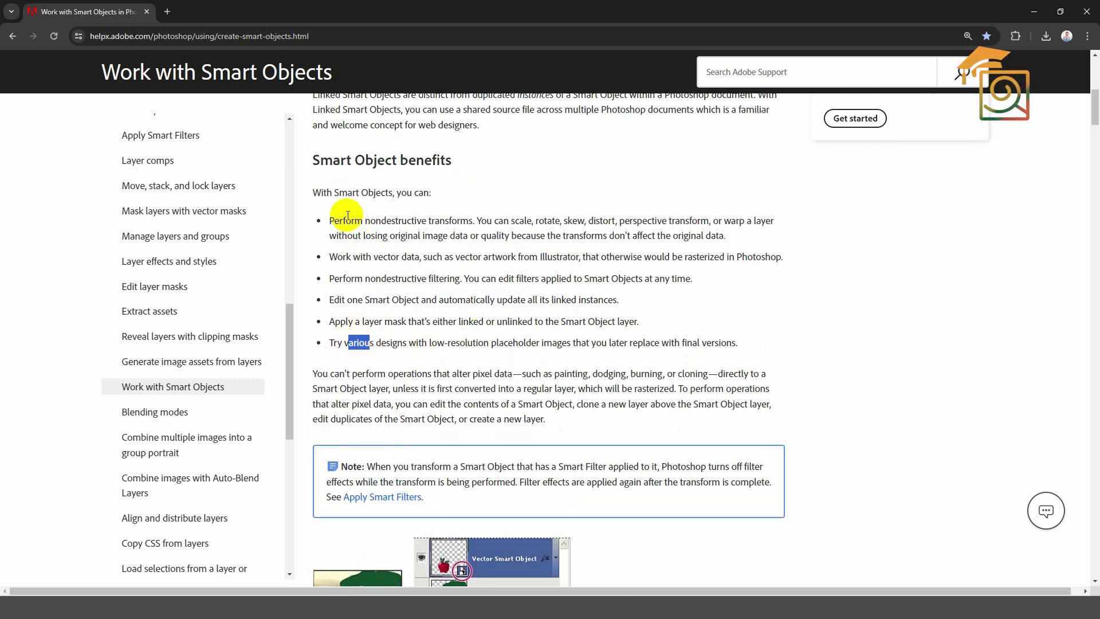
left_click_drag(314, 160, 740, 344)
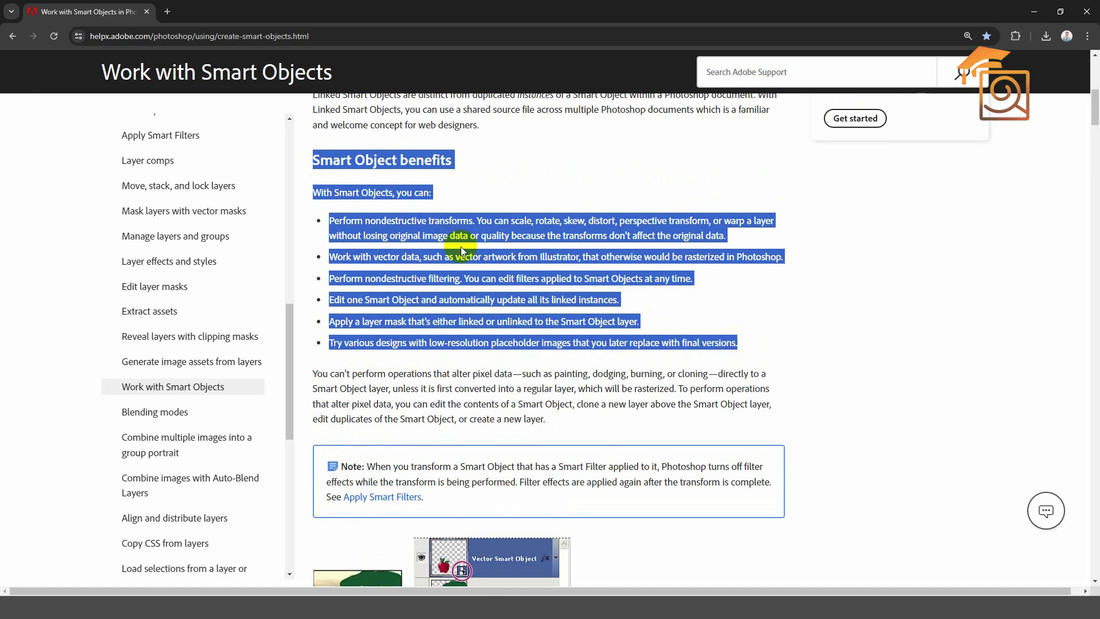
scroll(461, 246, "up", 4)
left_click(528, 258)
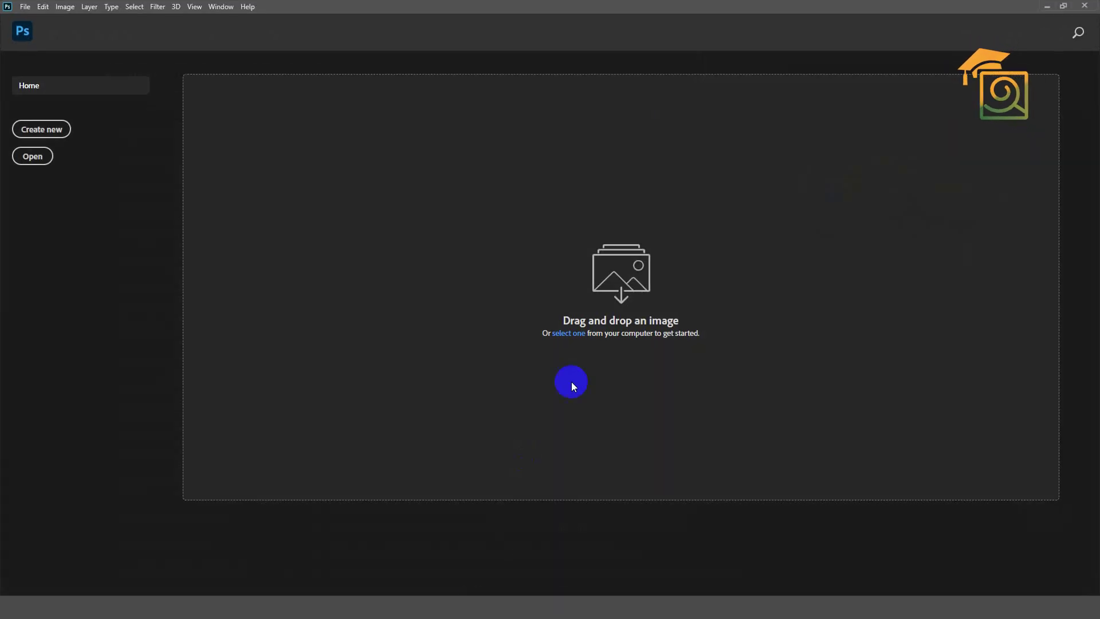
Open Best-wedding-Photographer-Indore-Joseph-King-Photography3.jpg from the Smart Objects folder in Photoshop and activate the Move tool.
left_click(721, 595)
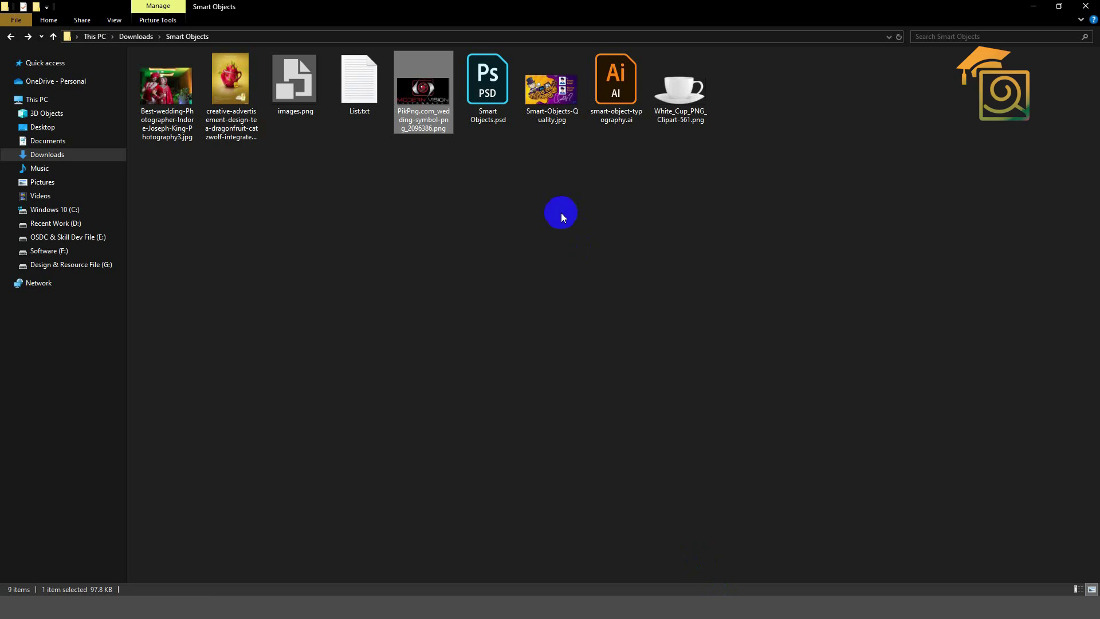
left_click(561, 213)
left_click_drag(190, 101, 501, 242)
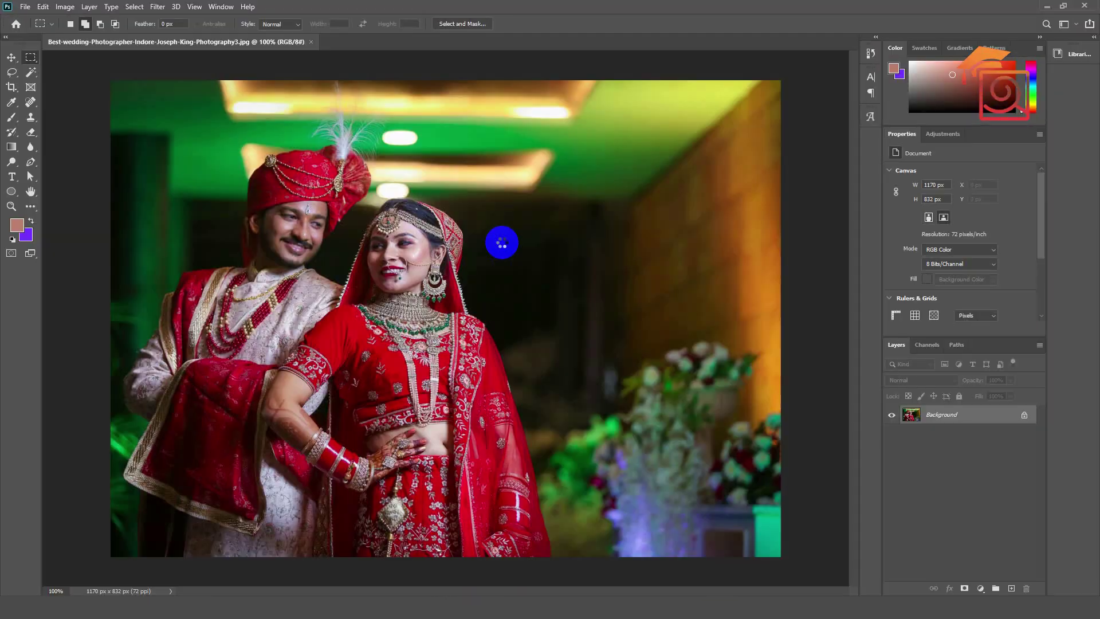
key("v")
left_click(493, 274)
scroll(494, 274, "down", 3)
scroll(435, 281, "up", 2)
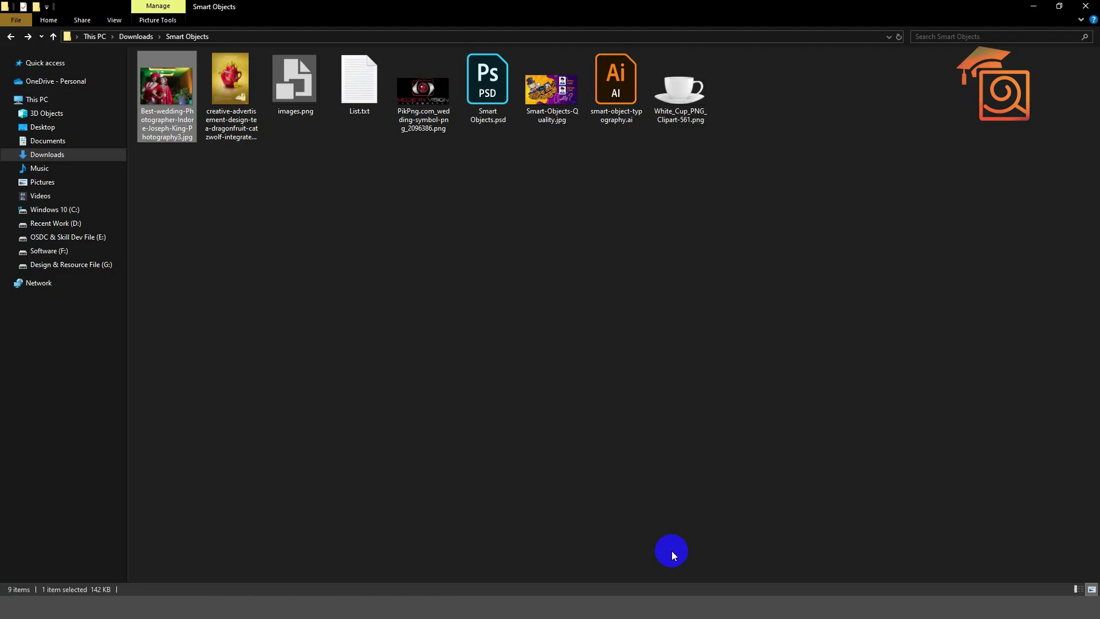
Place PikPng.com_wedding-symbol-png_2096386.png in the photo's upper right corner at about X 819 px, Y 48 px.
left_click_drag(403, 105, 478, 587)
left_click_drag(474, 579, 562, 291)
left_click_drag(637, 219, 685, 171)
key("Return")
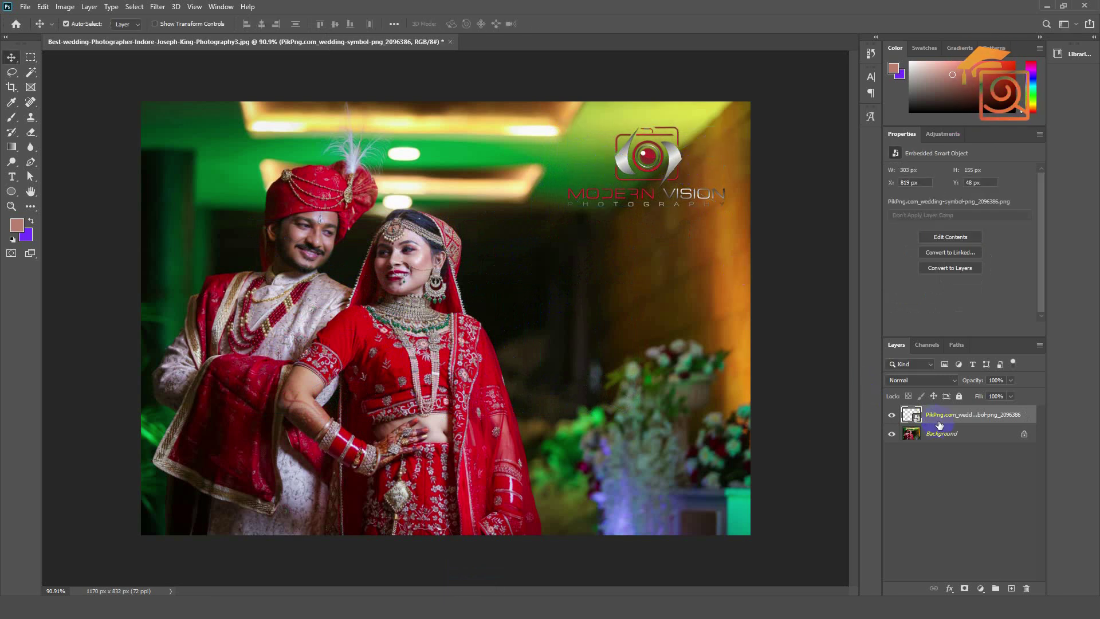
Float the Layers panel over the photo, enlarge it and magnify the screen to inspect the placed logo's layer thumbnail.
left_click_drag(902, 348, 513, 145)
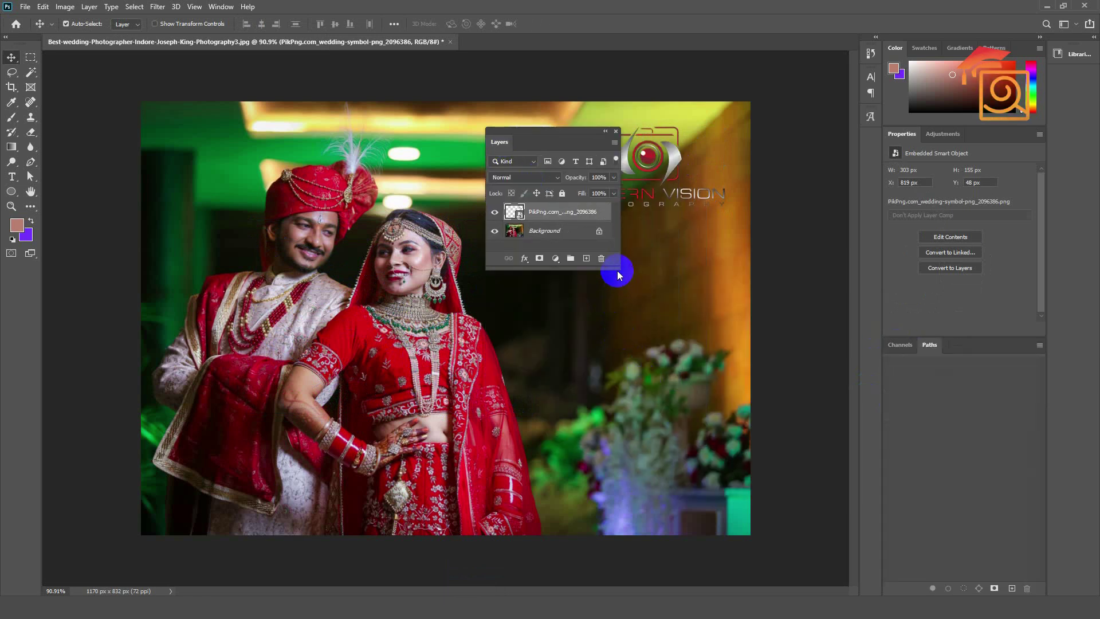
left_click_drag(617, 266, 672, 351)
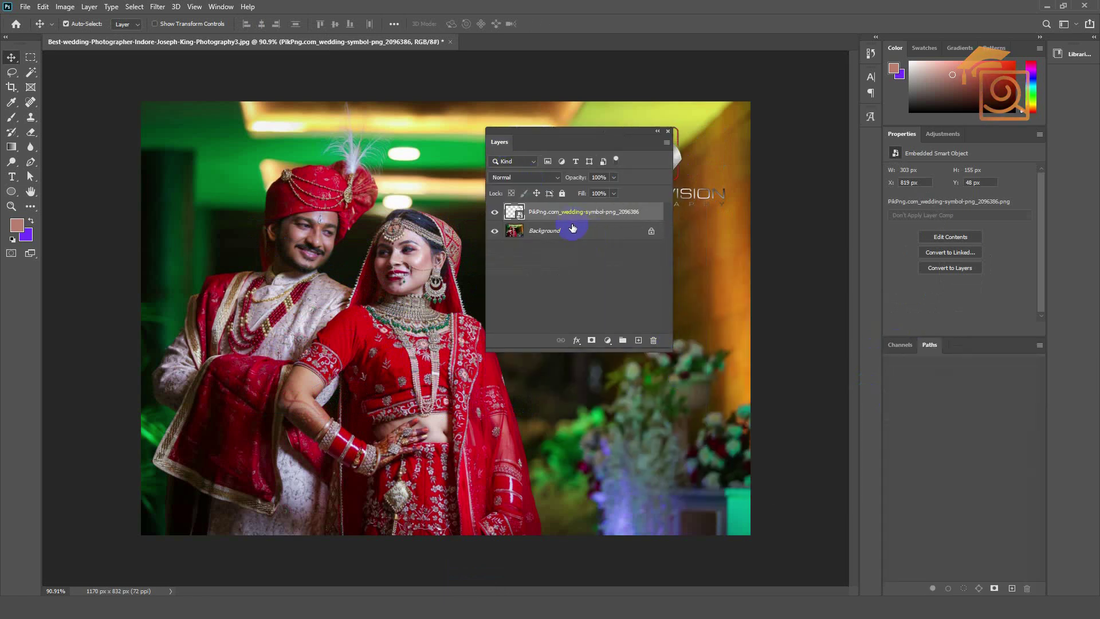
key("super+plus")
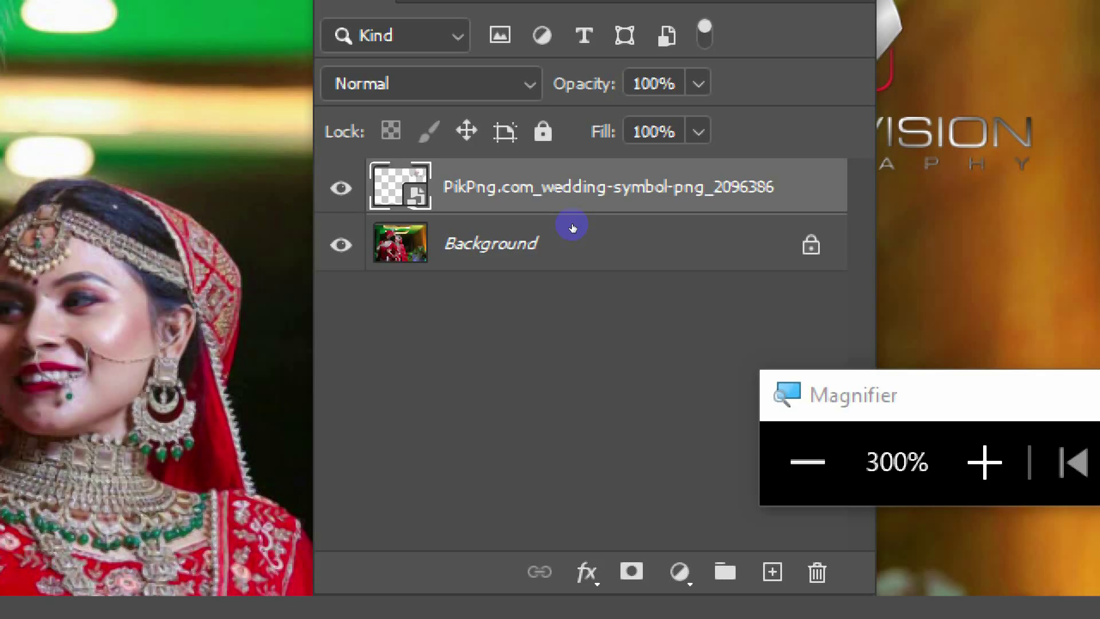
key("super+plus")
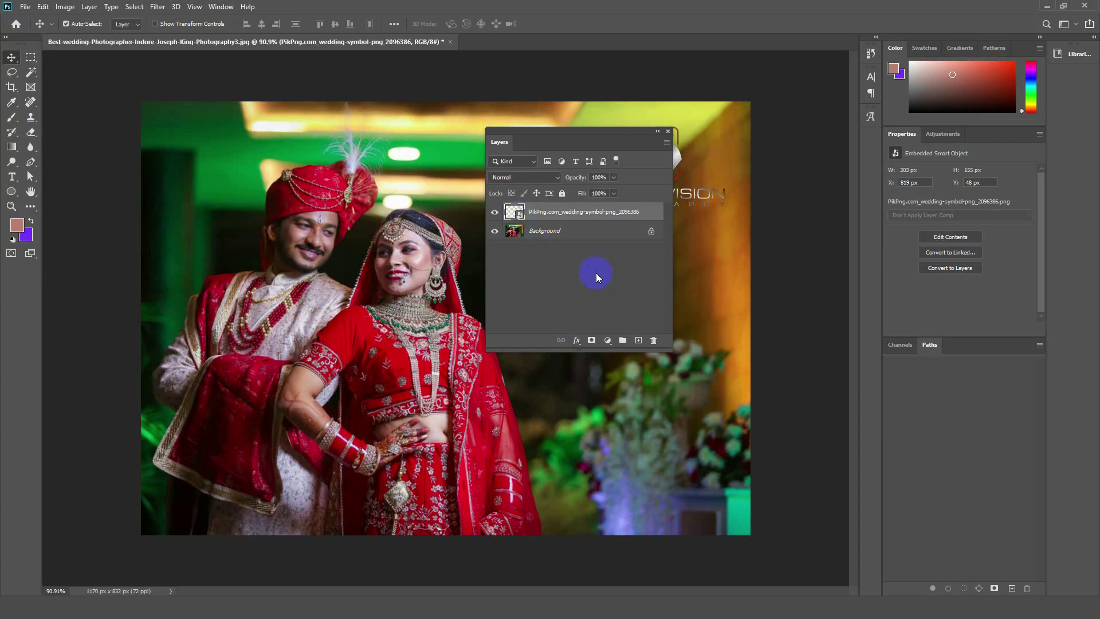
Add a new layer above the placed logo layer and delete it again.
left_click(638, 340)
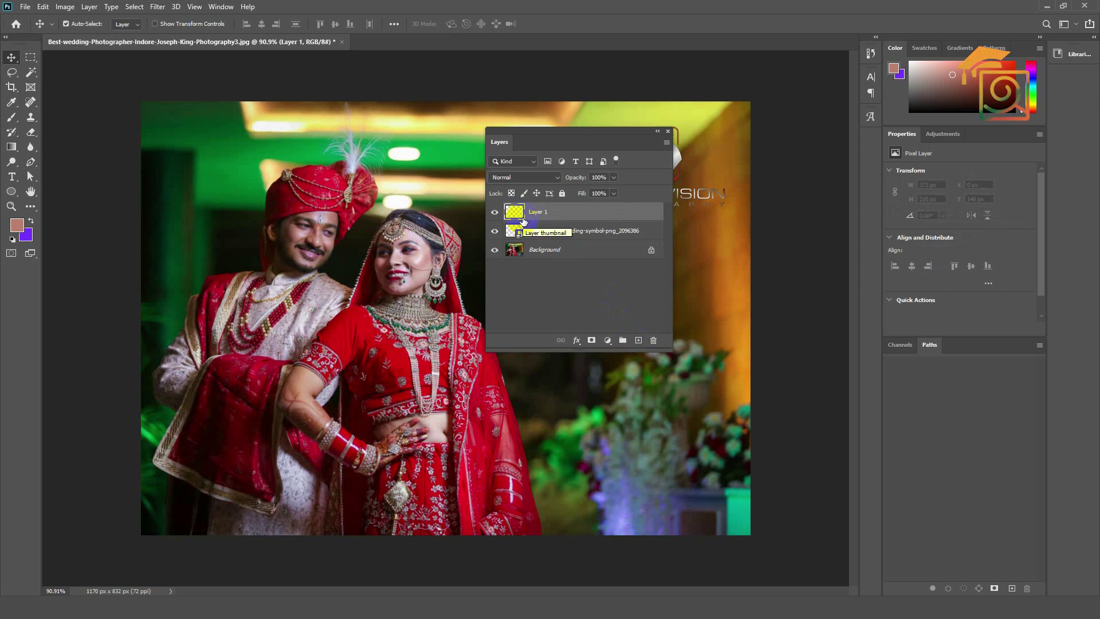
key("Delete")
Move the floating Layers panel below the logo, clear of its artwork.
left_click_drag(544, 133, 729, 224)
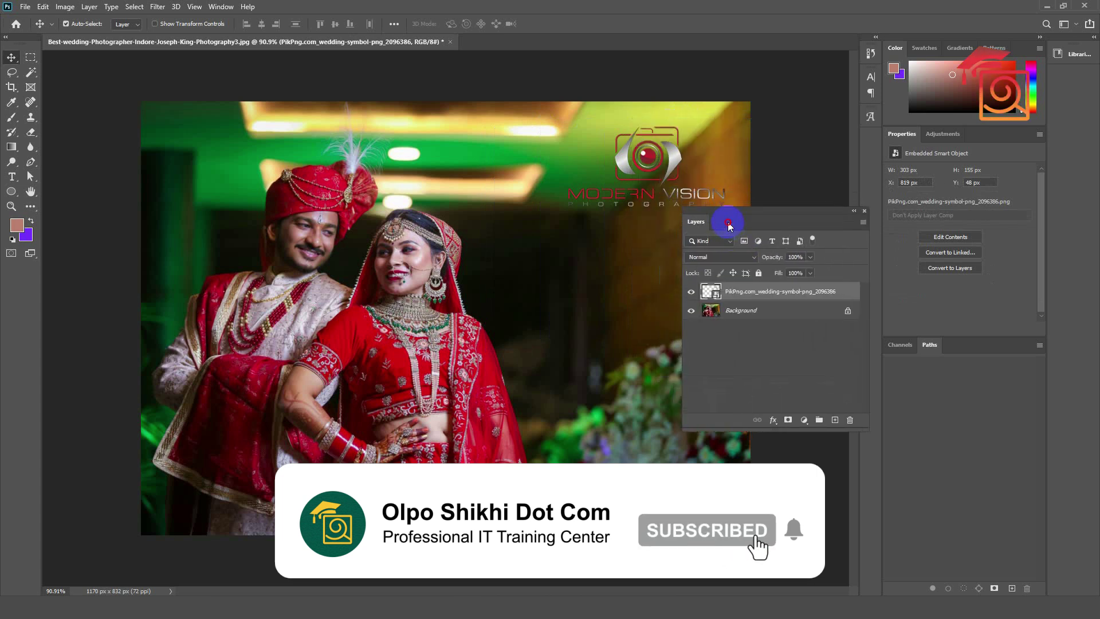
Check the Always Create Smart Objects when Placing option in the General preferences, toggle it off and on again, and accept the settings.
left_click(728, 293)
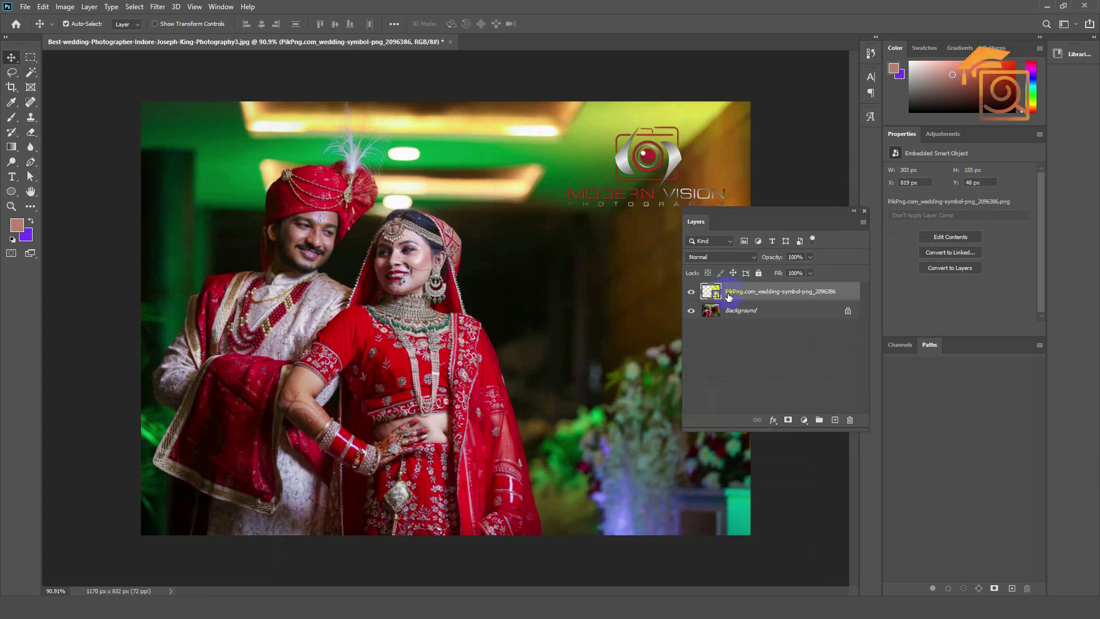
left_click(43, 6)
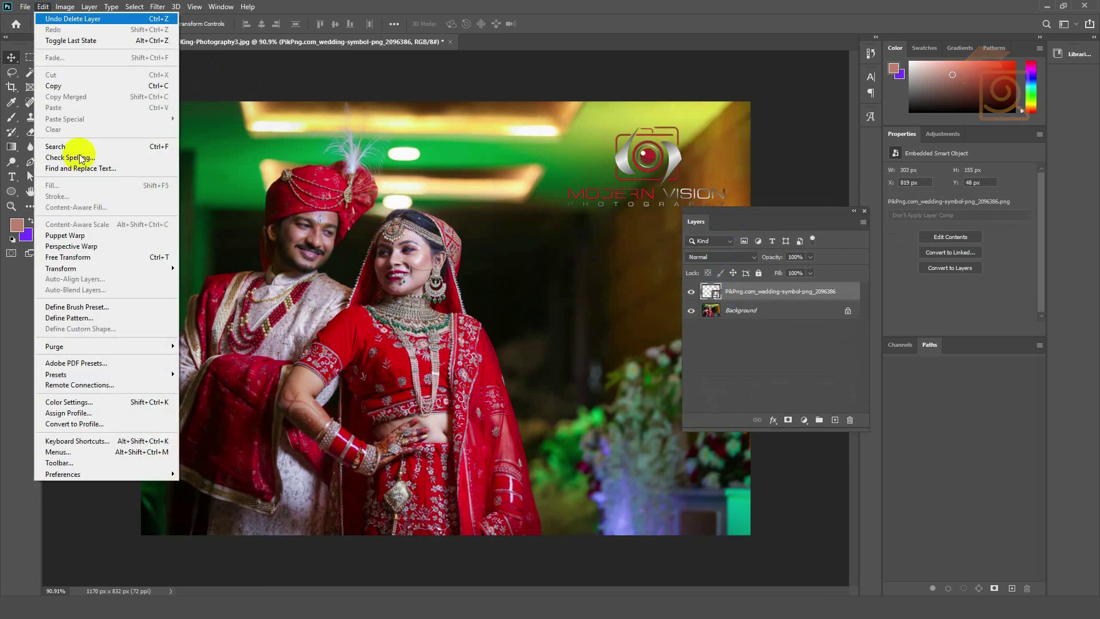
mouse_move(106, 473)
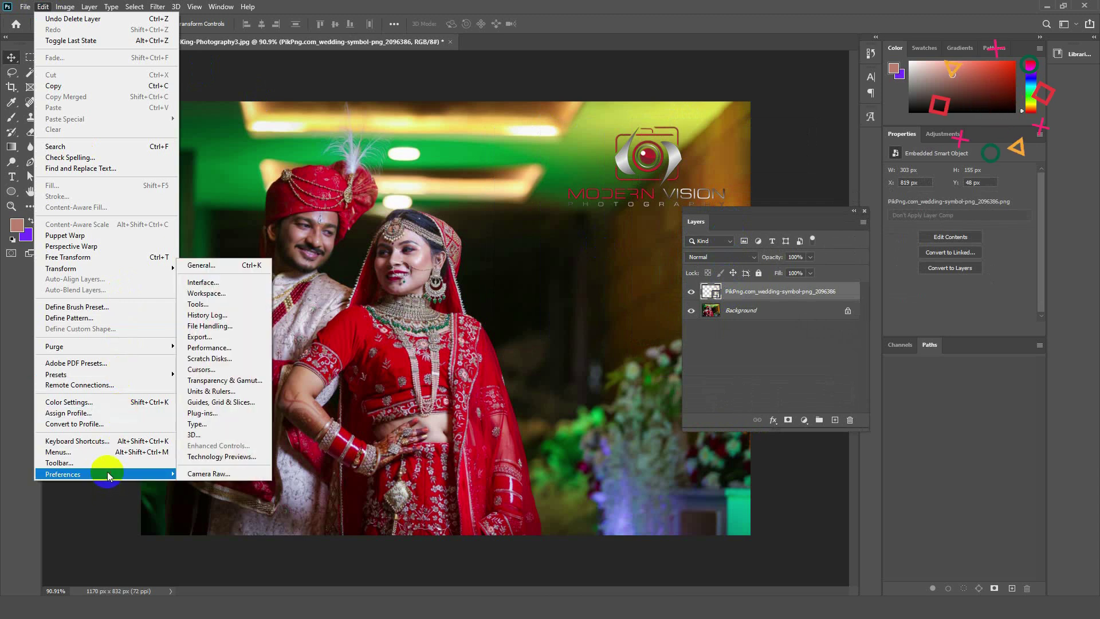
left_click(241, 267)
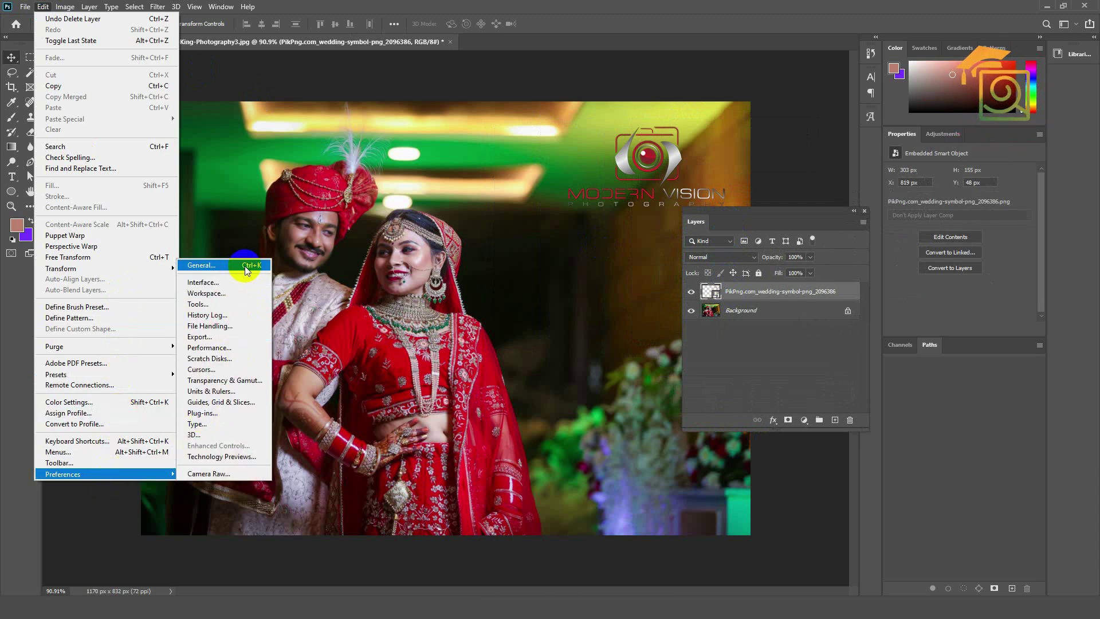
left_click(252, 265)
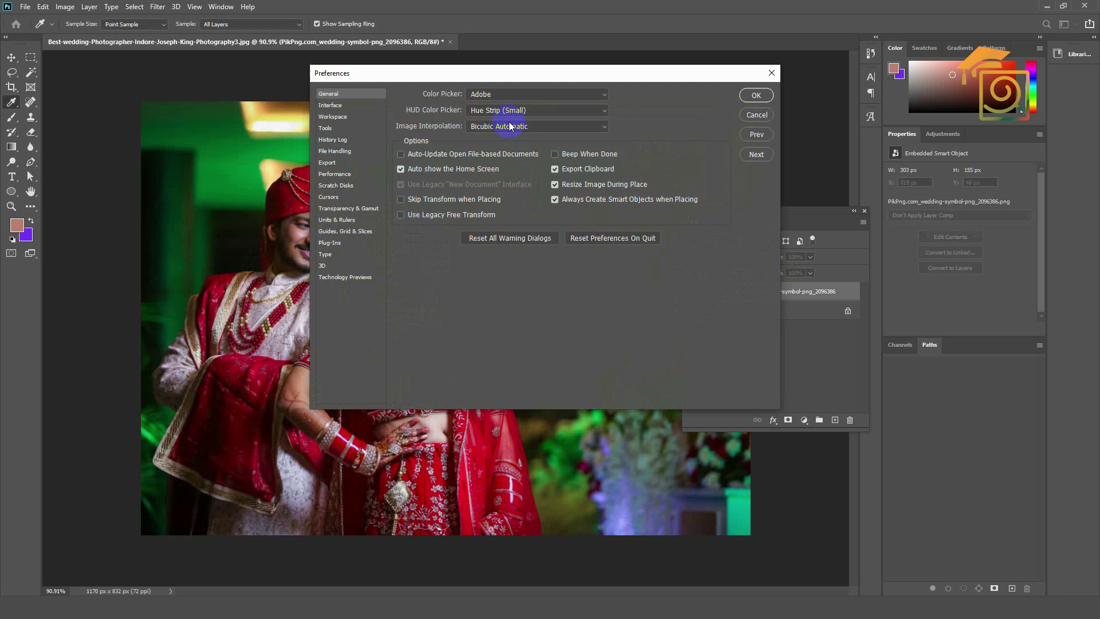
left_click_drag(520, 78, 333, 80)
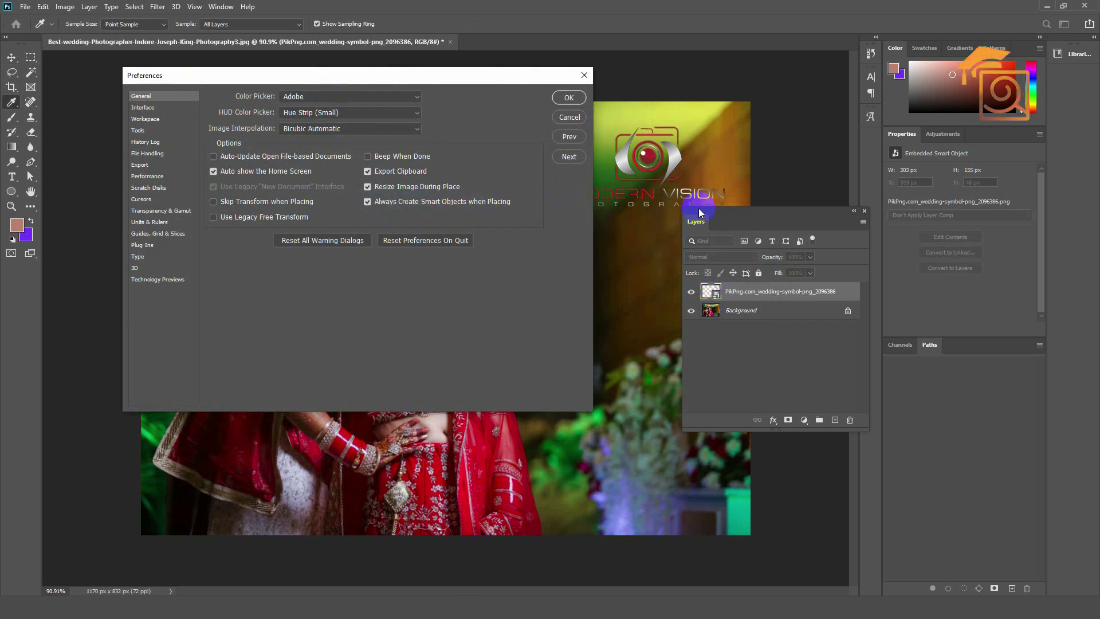
left_click(367, 202)
left_click(367, 201)
left_click(567, 99)
Unlock the Background photo layer and duplicate it beneath the placed logo layer.
key("v")
left_click_drag(737, 226, 773, 269)
scroll(475, 205, "up", 2)
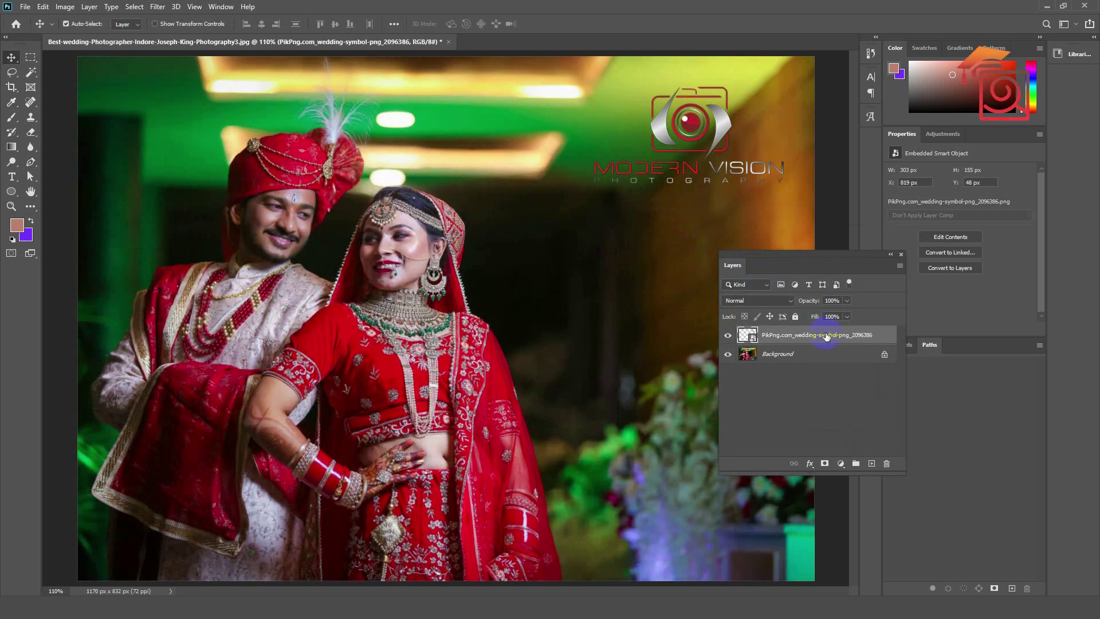
left_click(790, 359)
left_click(883, 356)
left_click_drag(820, 356, 871, 463)
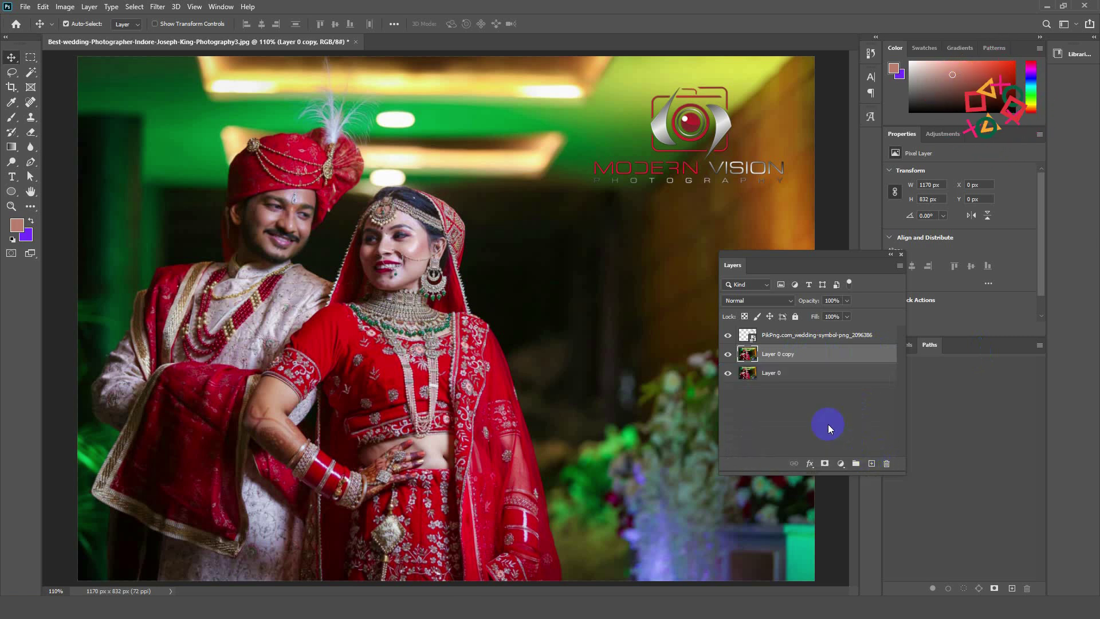
Rename the original photo layer "raster layer" and its copy "smart layer".
double_click(772, 373)
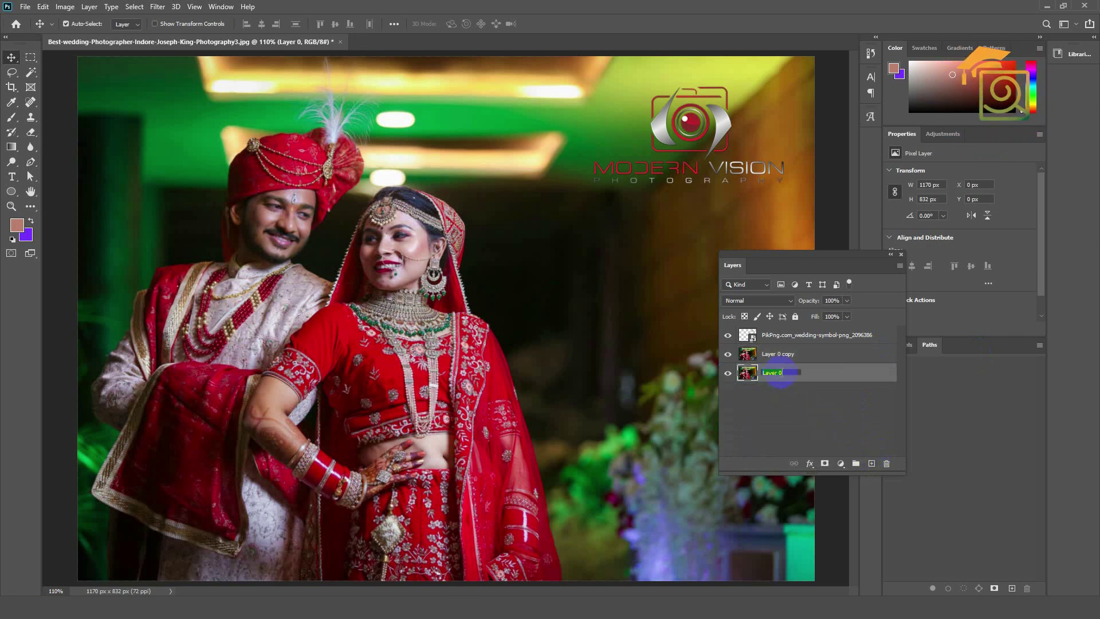
type("nor")
key("BackSpace")
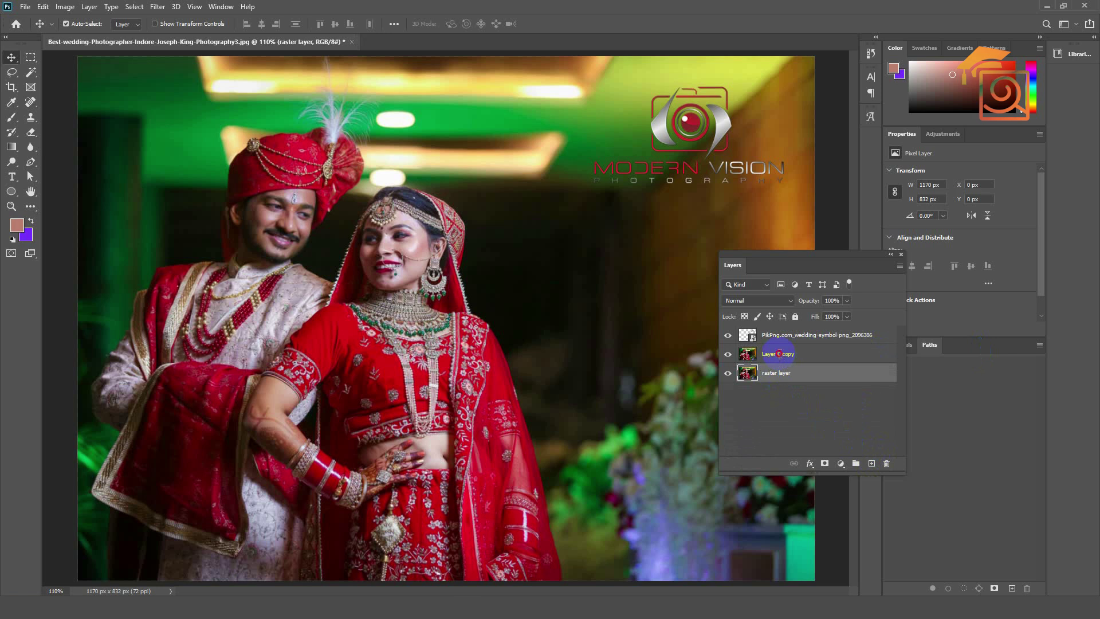
double_click(778, 354)
type("smart layer")
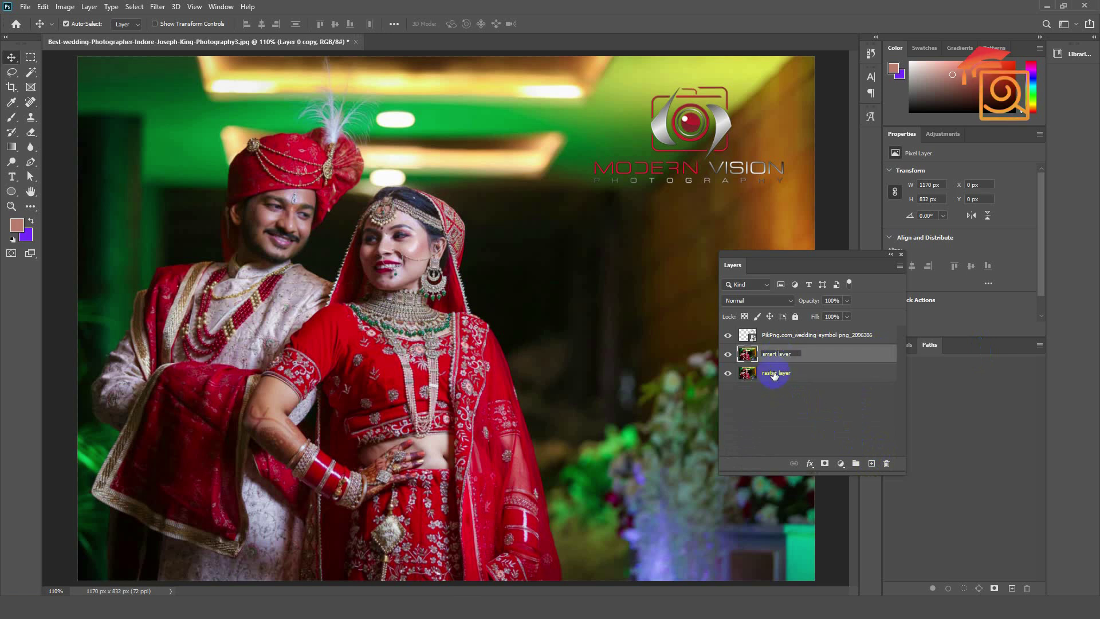
left_click(775, 372)
left_click(772, 357)
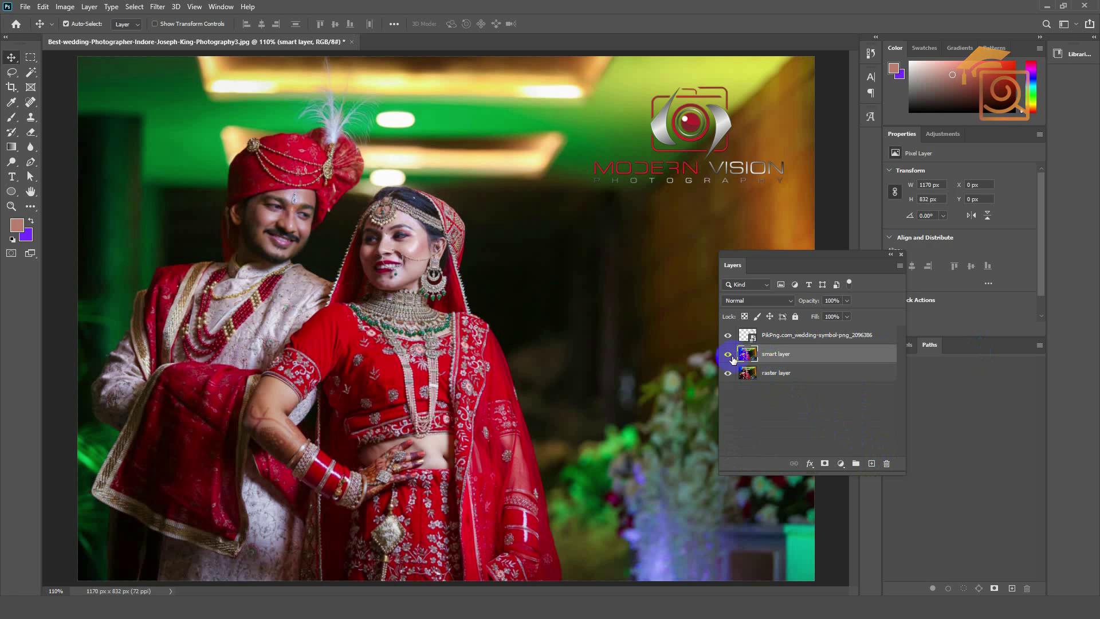
Hide the smart layer and make the raster layer the active layer.
left_click(727, 356)
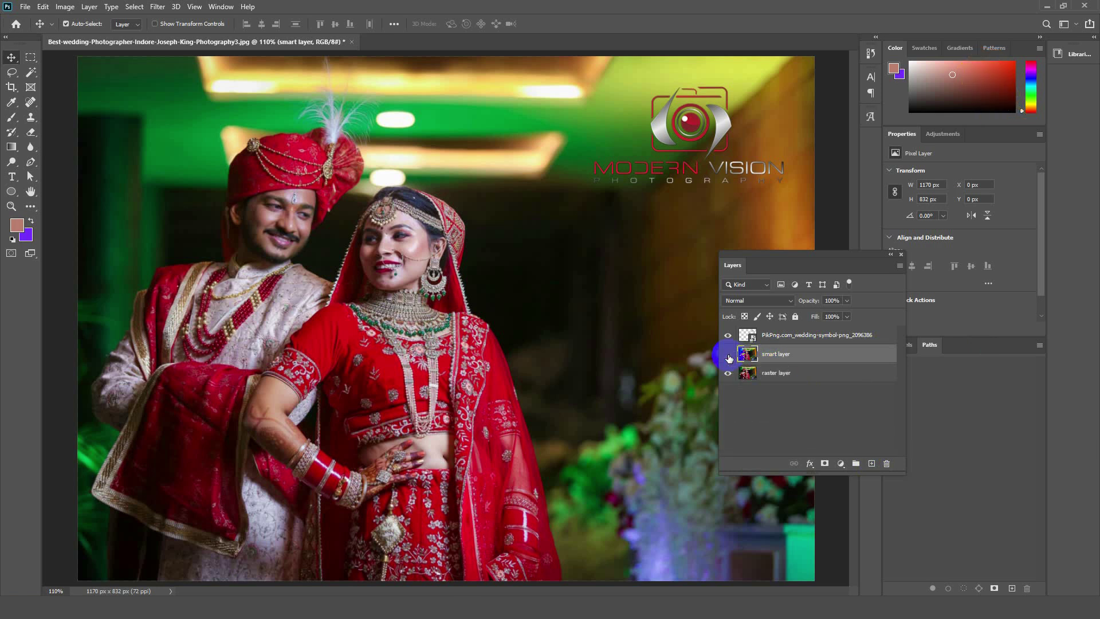
scroll(474, 263, "down", 3)
left_click(763, 373)
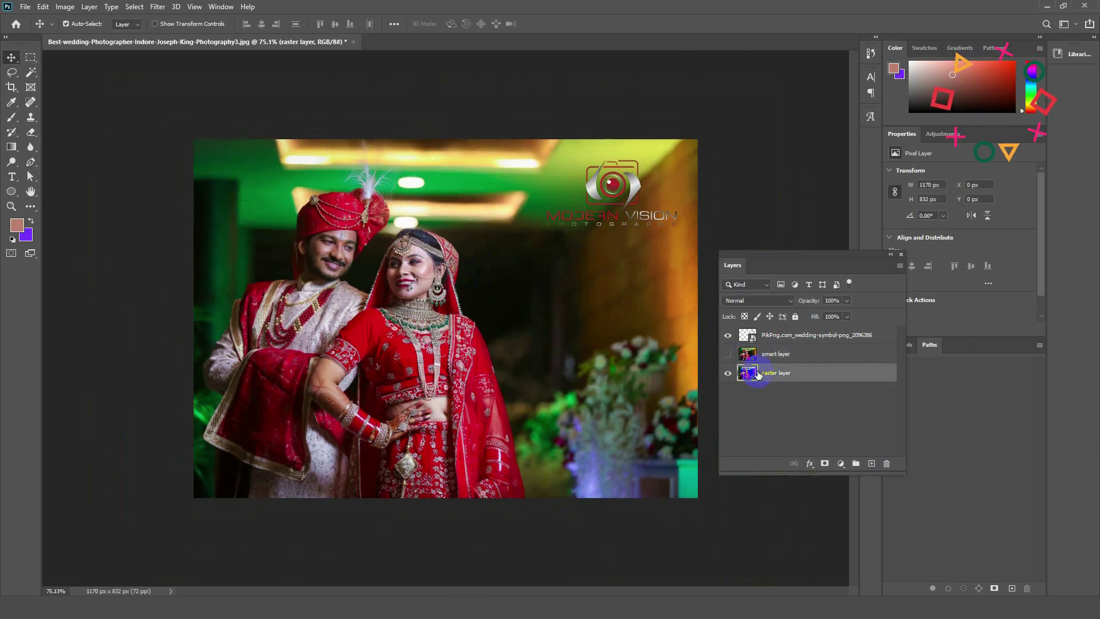
scroll(401, 312, "up", 1)
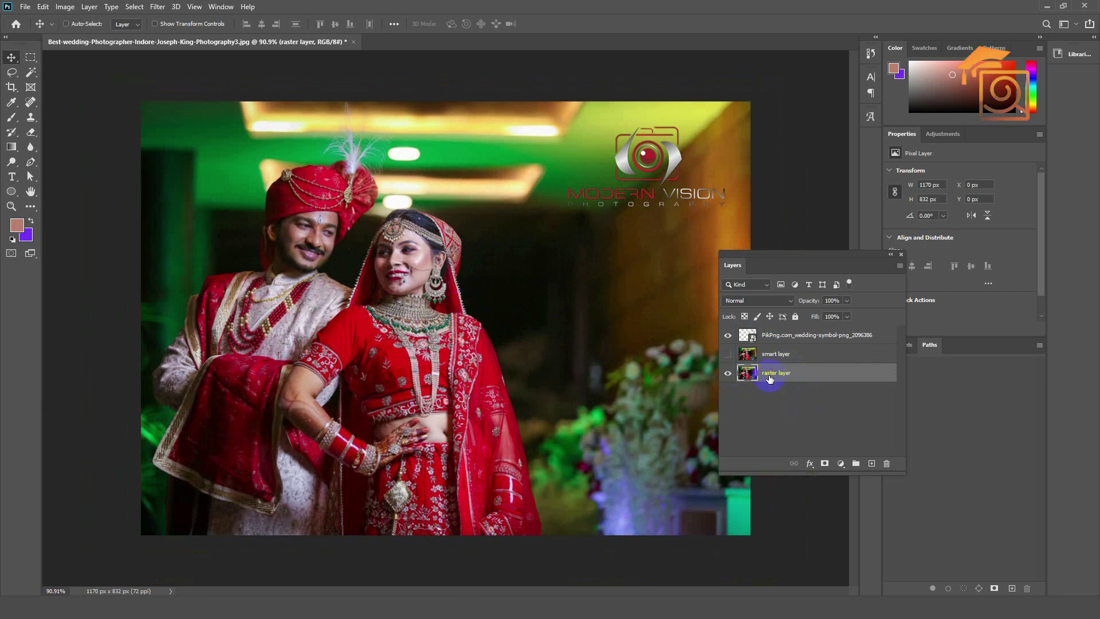
Shrink the raster layer into the canvas's lower-left corner in two committed transforms, to about 193 × 138 px and about 134 × 95 px.
key("ctrl+t")
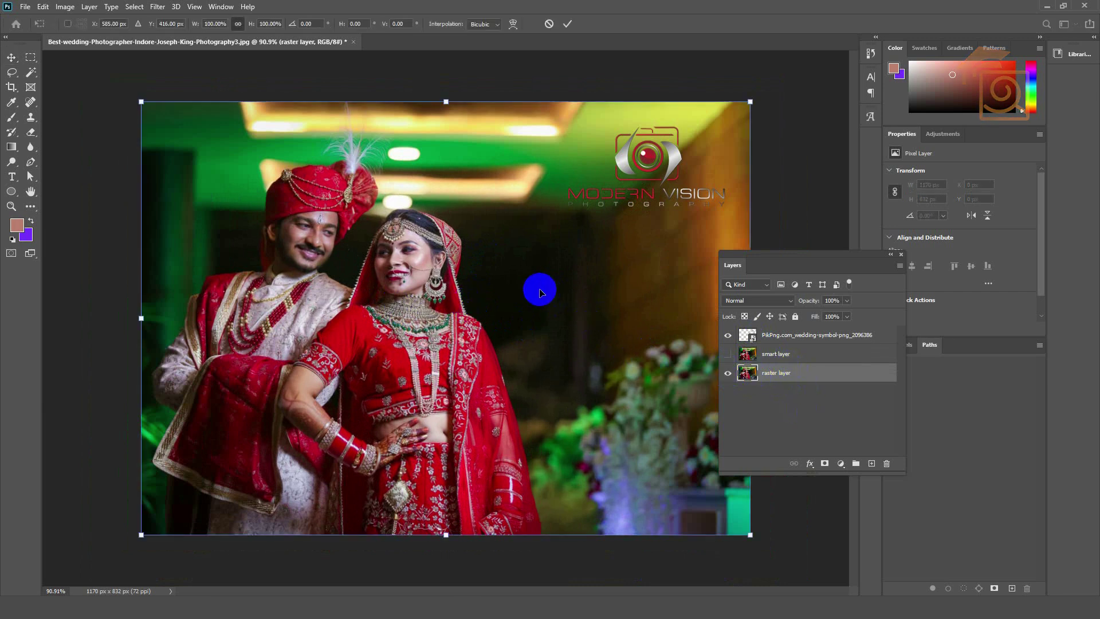
left_click_drag(750, 102, 248, 469)
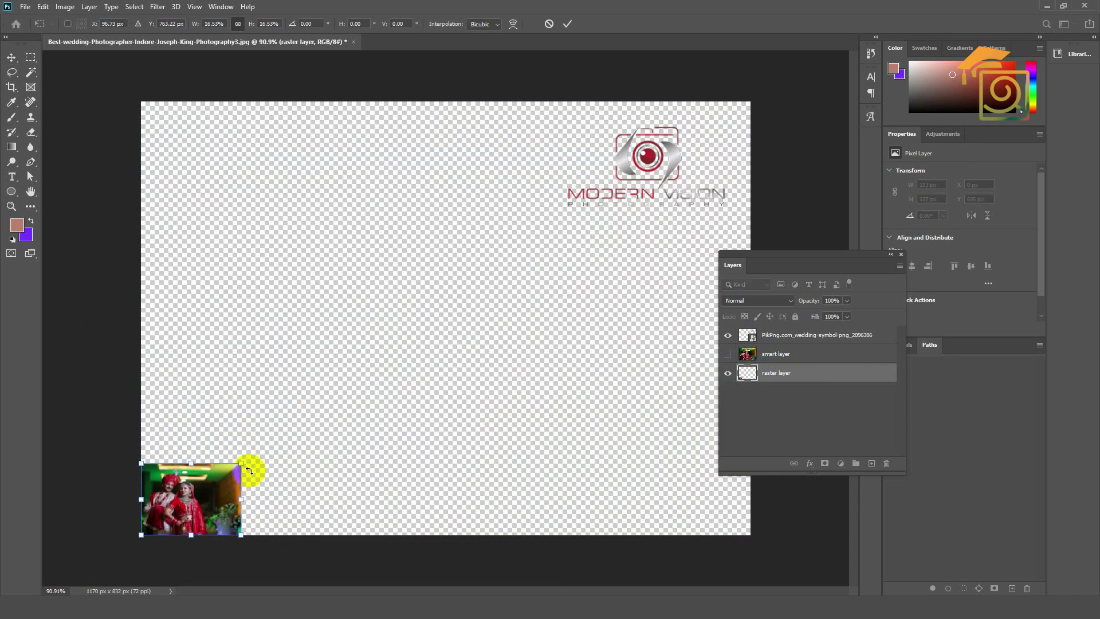
key("Return")
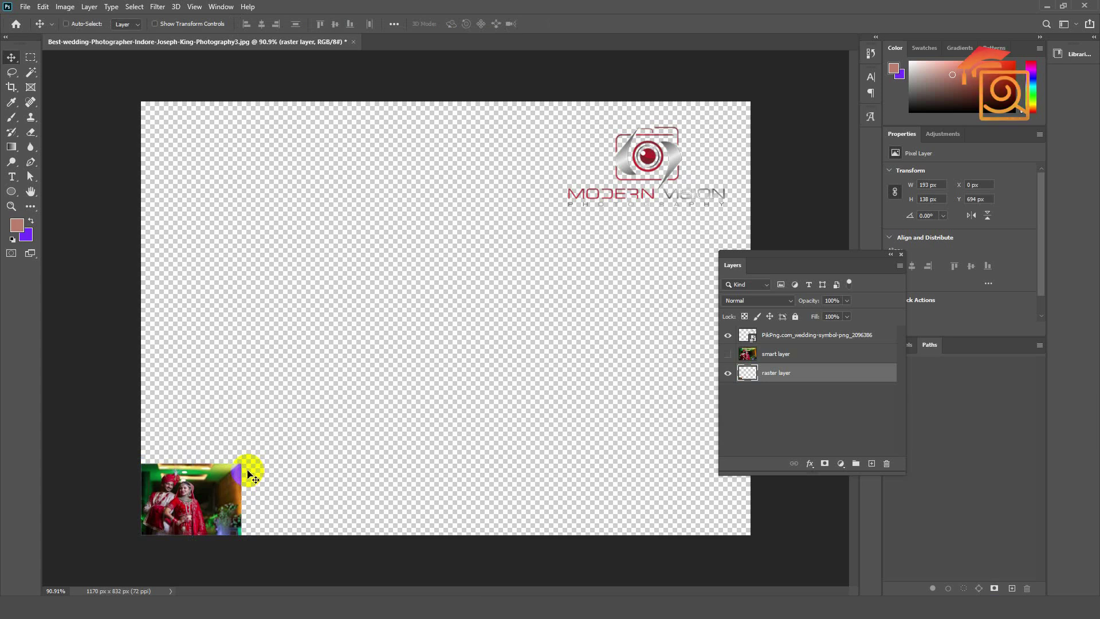
key("ctrl+t")
left_click_drag(241, 463, 209, 487)
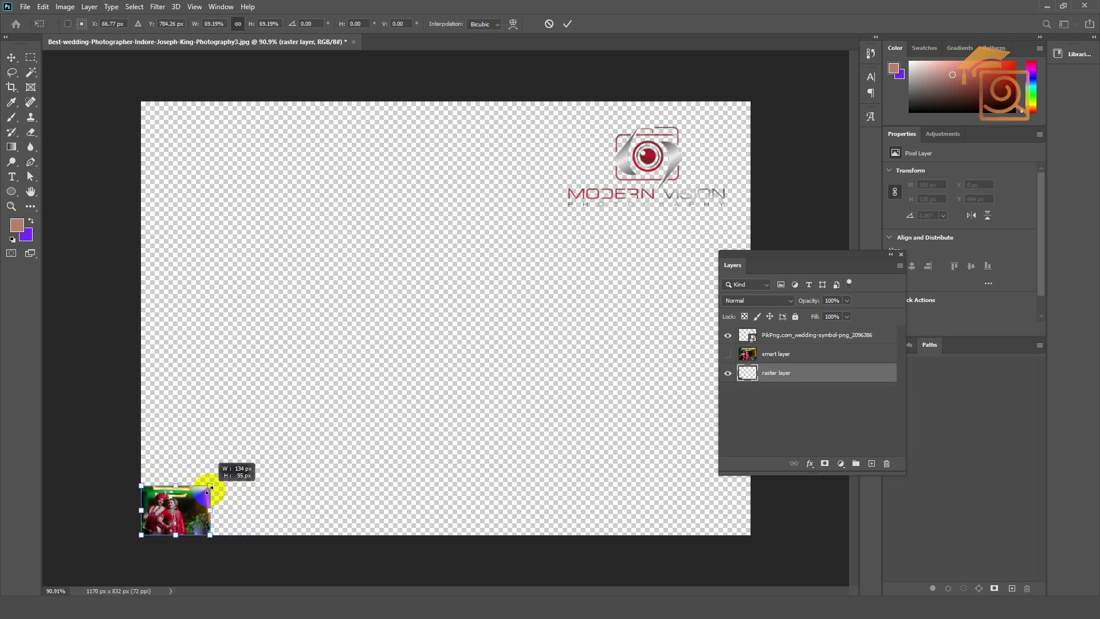
key("Return")
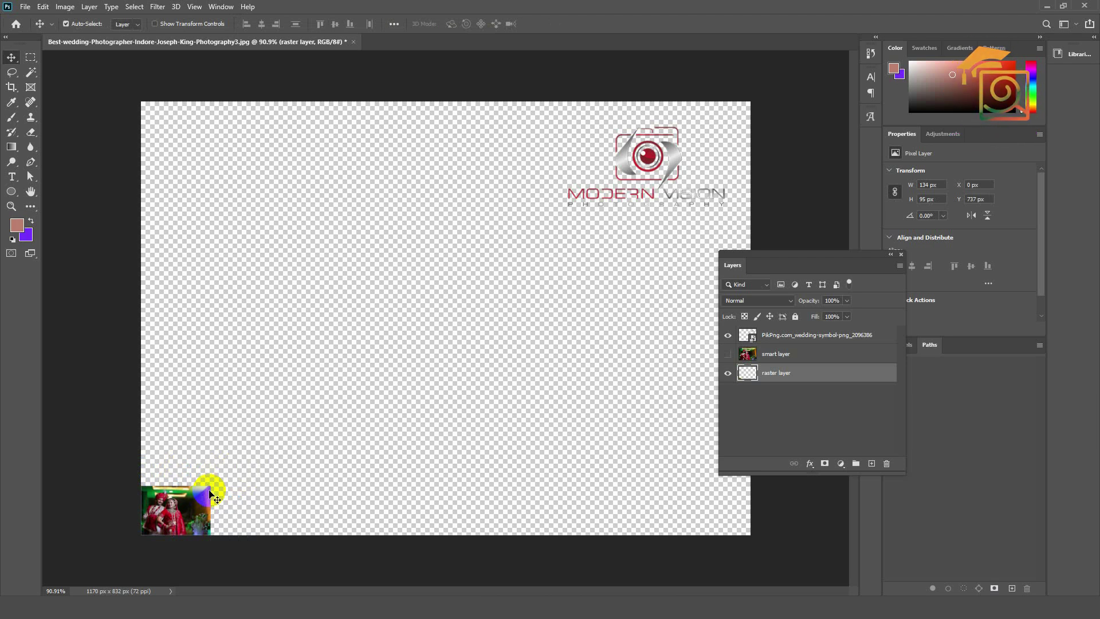
Enlarge the shrunken raster layer with Free Transform to fill the canvas again, about 1173 × 831 px.
key("ctrl")
key("ctrl+t")
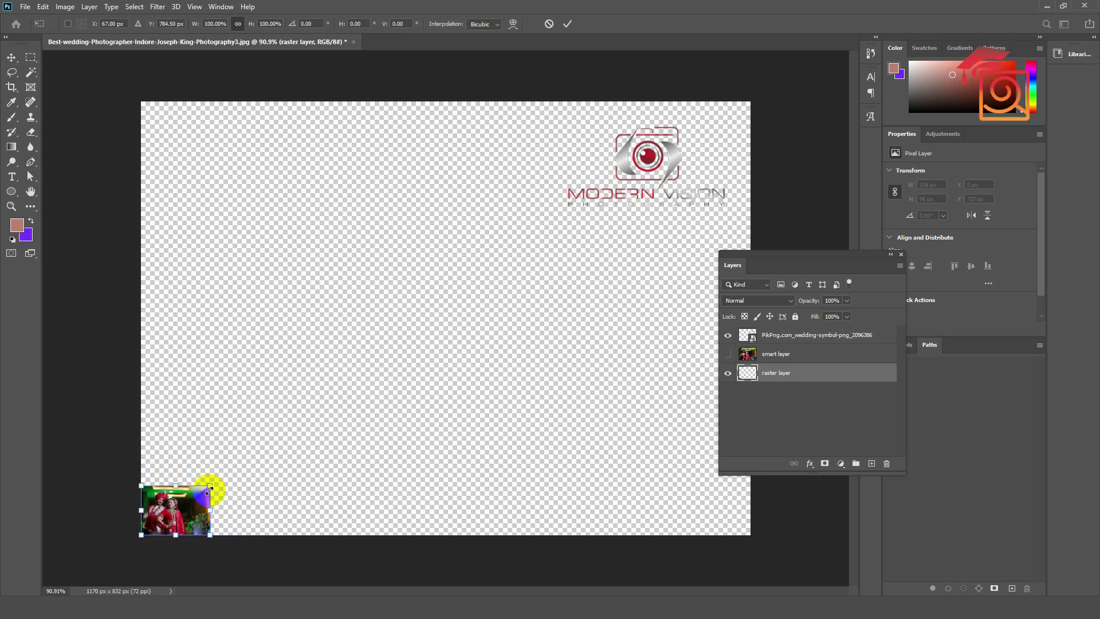
left_click_drag(209, 490, 780, 149)
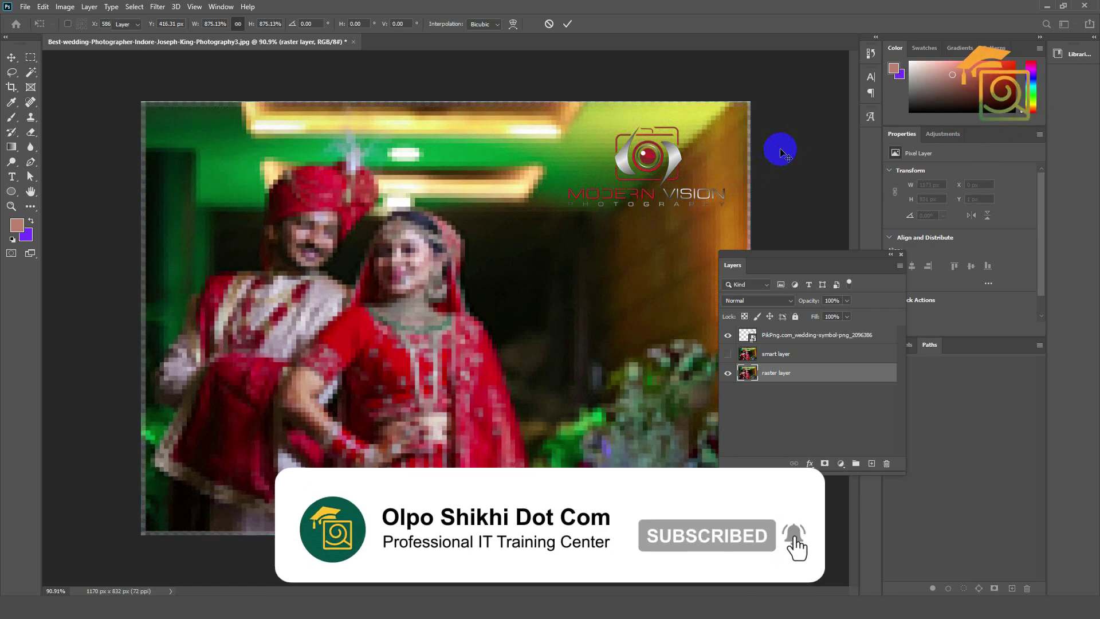
key("Return")
Examine the image quality of the enlarged raster layer around the couple's faces at several magnifications.
scroll(383, 219, "up", 3)
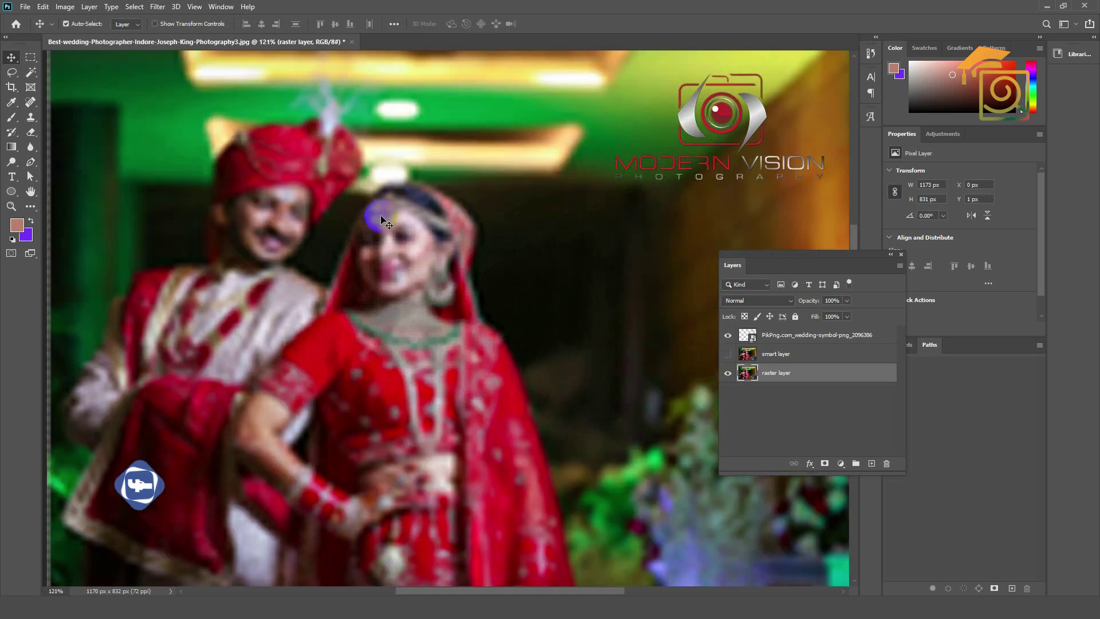
scroll(382, 220, "down", 1)
scroll(383, 219, "down", 1)
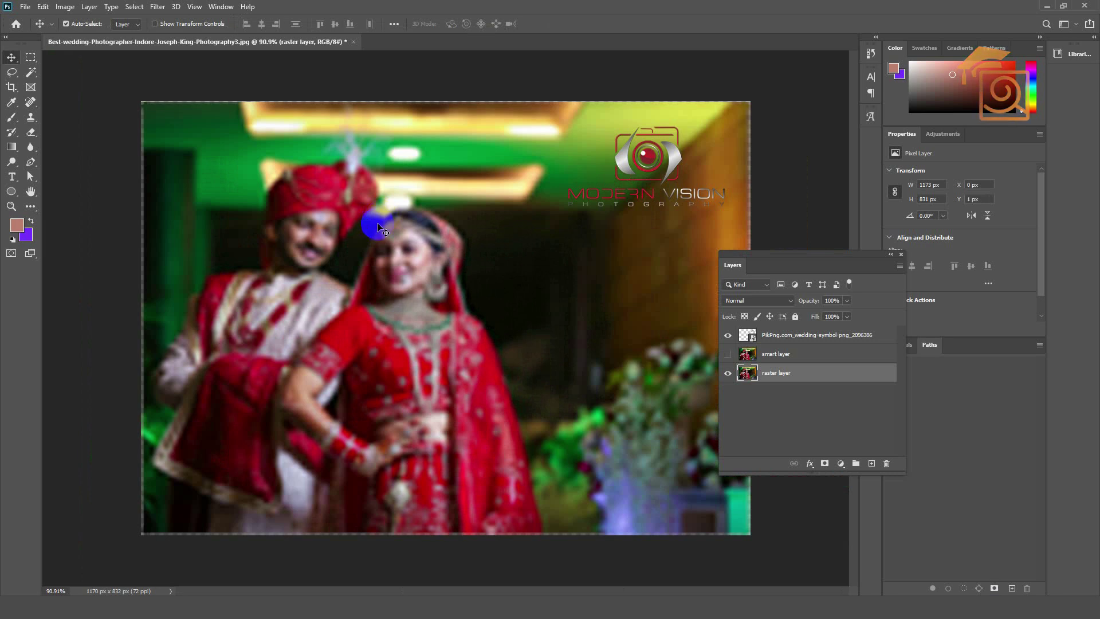
scroll(344, 252, "up", 10)
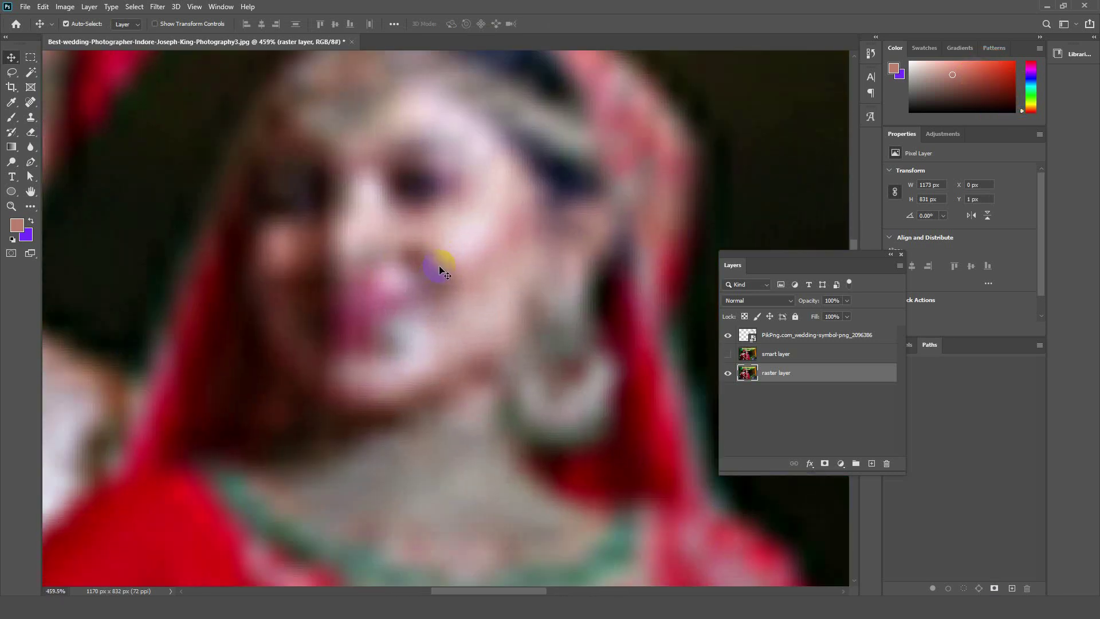
scroll(440, 269, "down", 10)
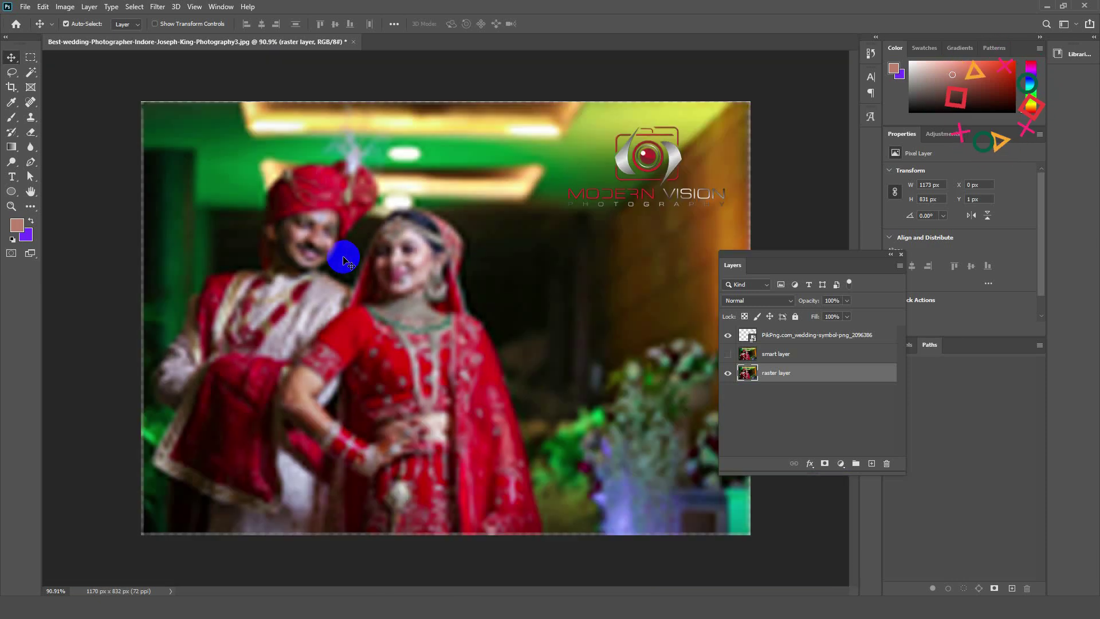
scroll(343, 261, "up", 1)
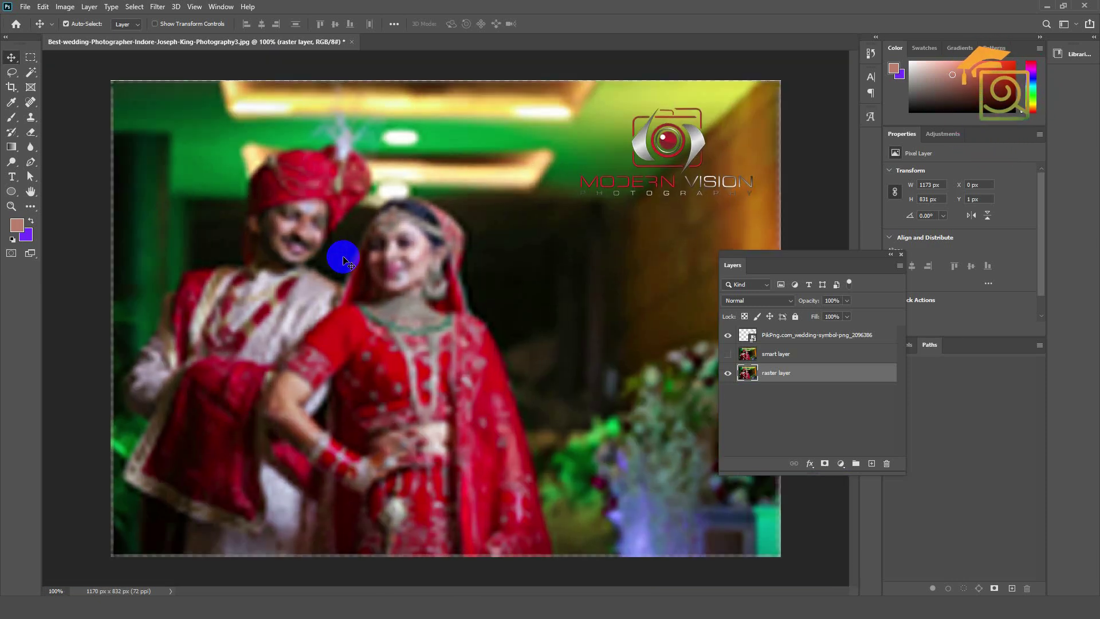
scroll(343, 263, "down", 2)
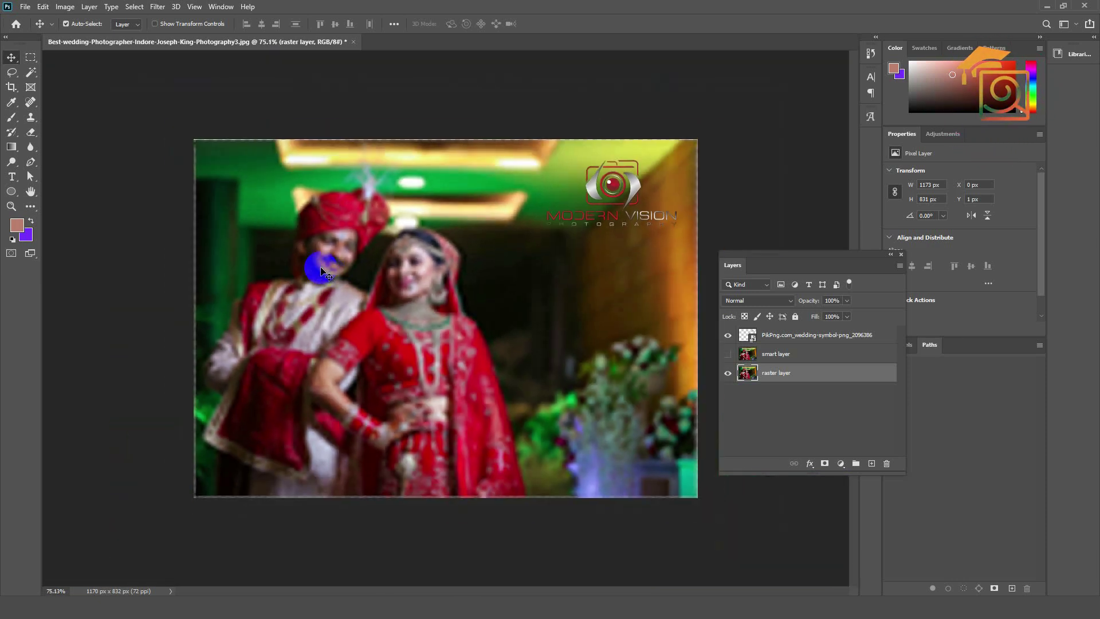
scroll(221, 226, "up", 1)
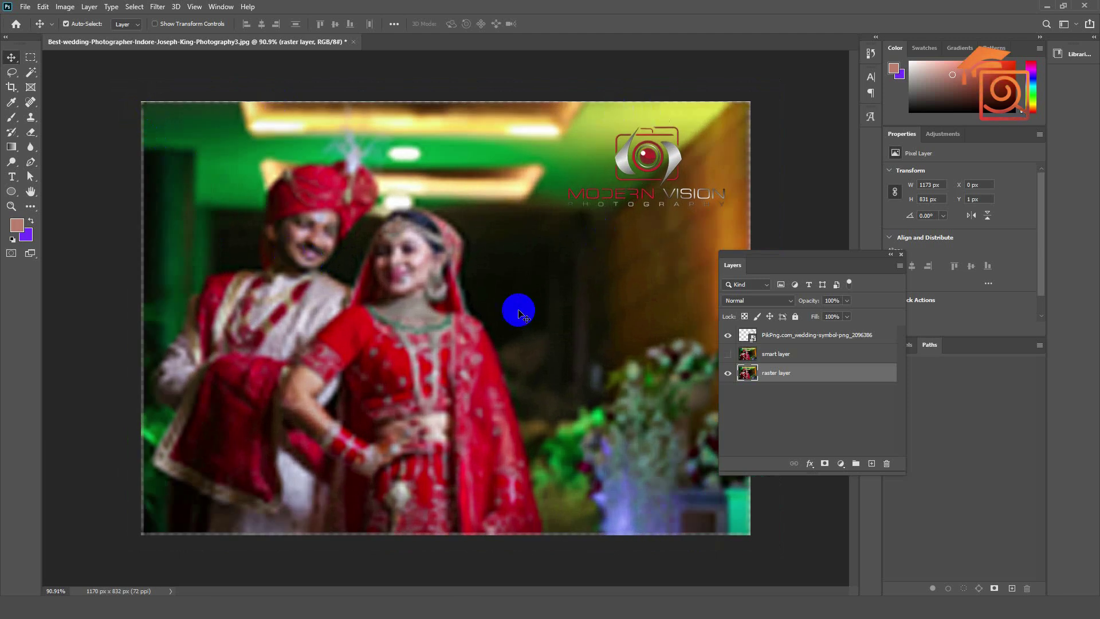
Check the document's width and height in Canvas Size and cancel without changing them.
key("ctrl+alt+c")
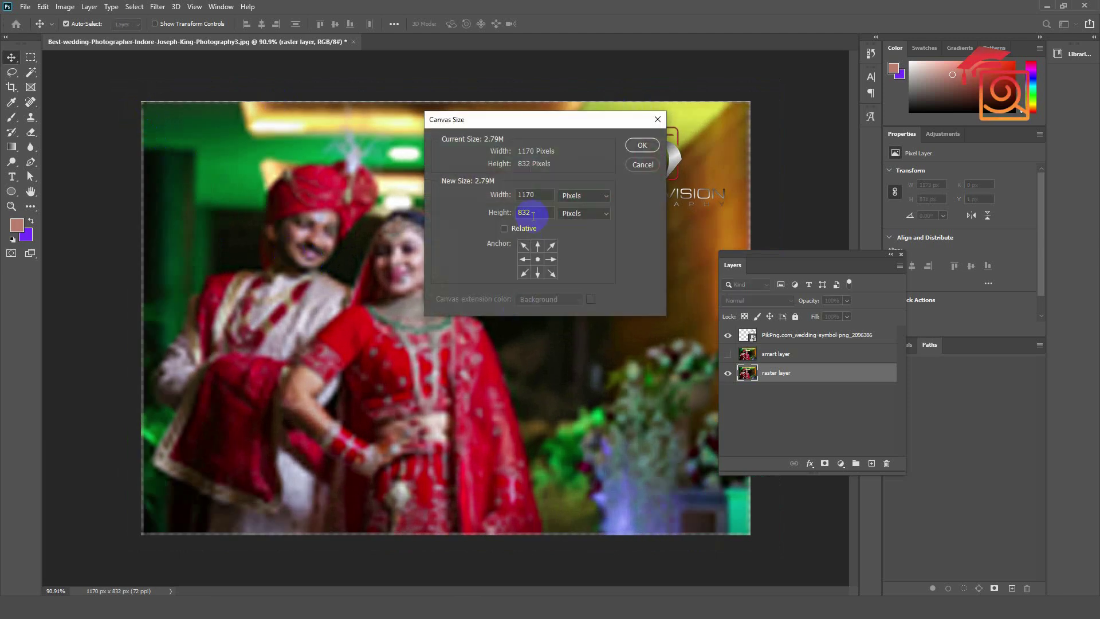
left_click(533, 195)
left_click(523, 213)
left_click(642, 165)
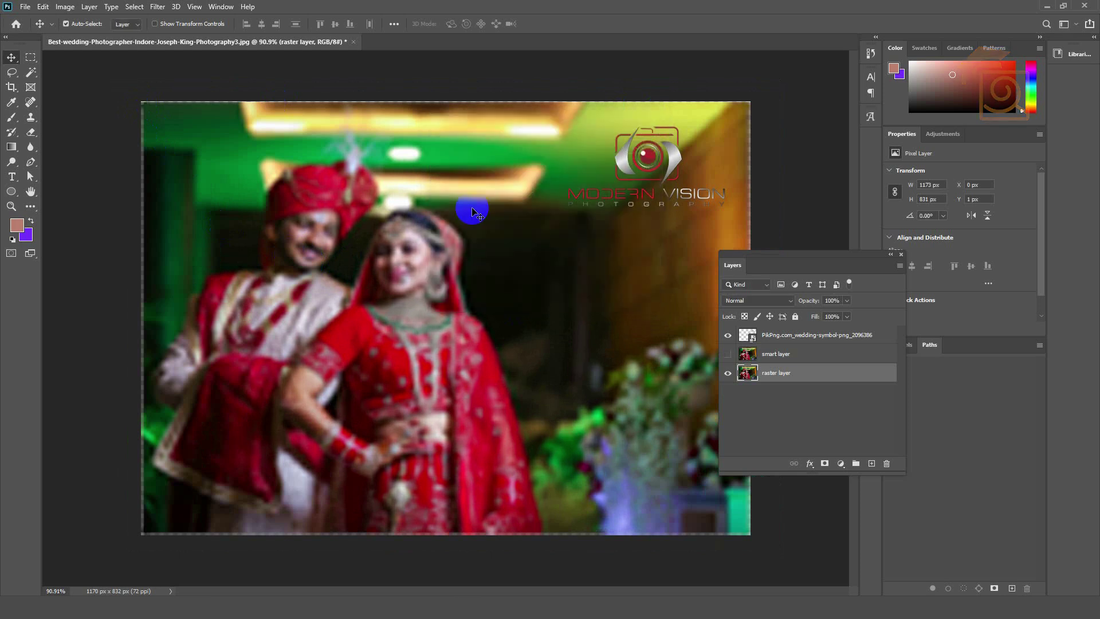
Scale the raster layer down again into the canvas's lower-left corner, to about 116 × 83 px.
scroll(453, 223, "down", 2)
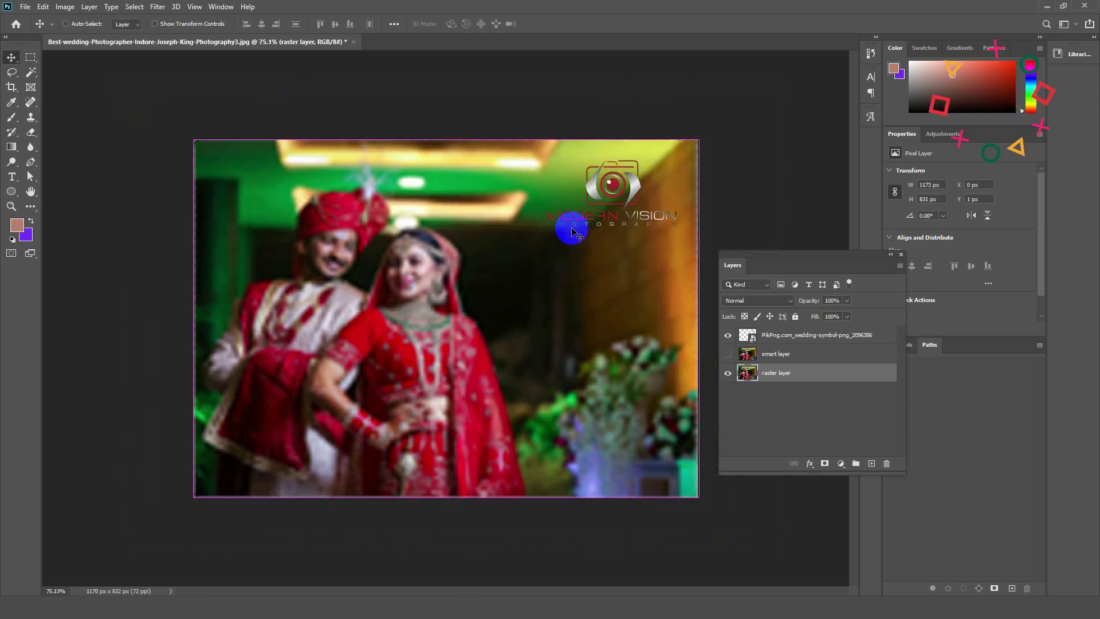
key("ctrl+t")
left_click_drag(698, 140, 251, 472)
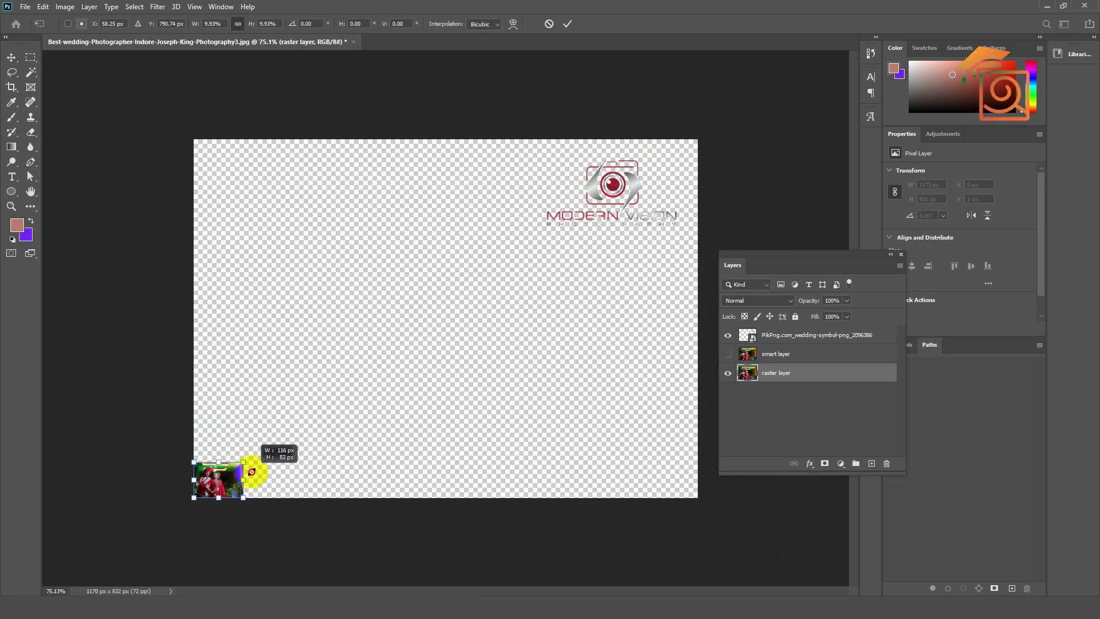
key("Return")
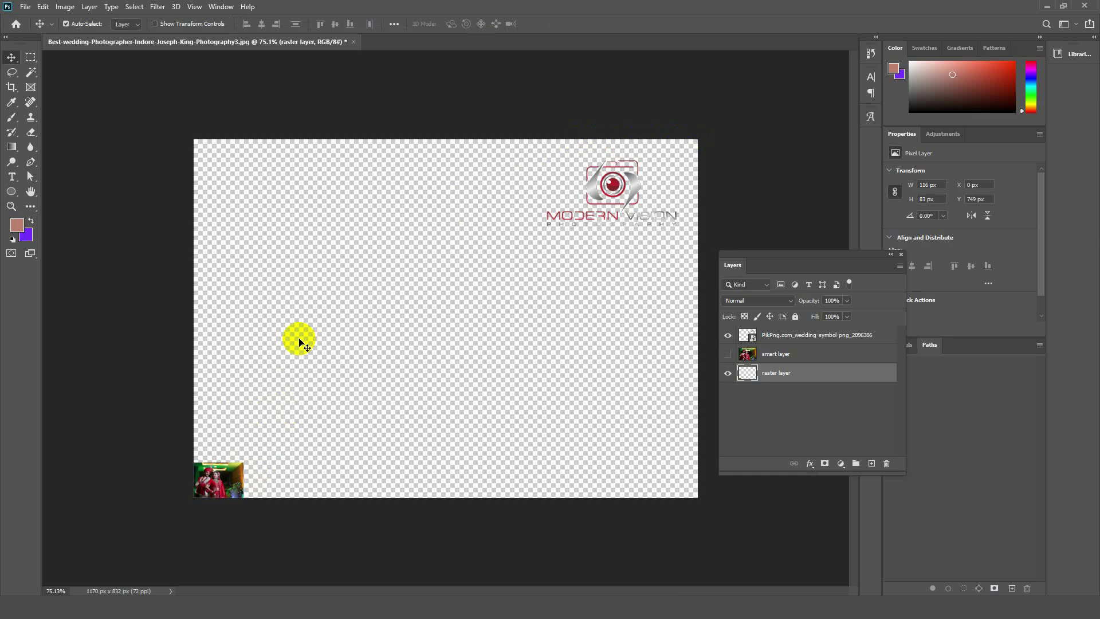
Enlarge the raster layer with Free Transform to fill the canvas, about 1169 × 836 px, and inspect its quality around the couple's faces.
key("ctrl+t")
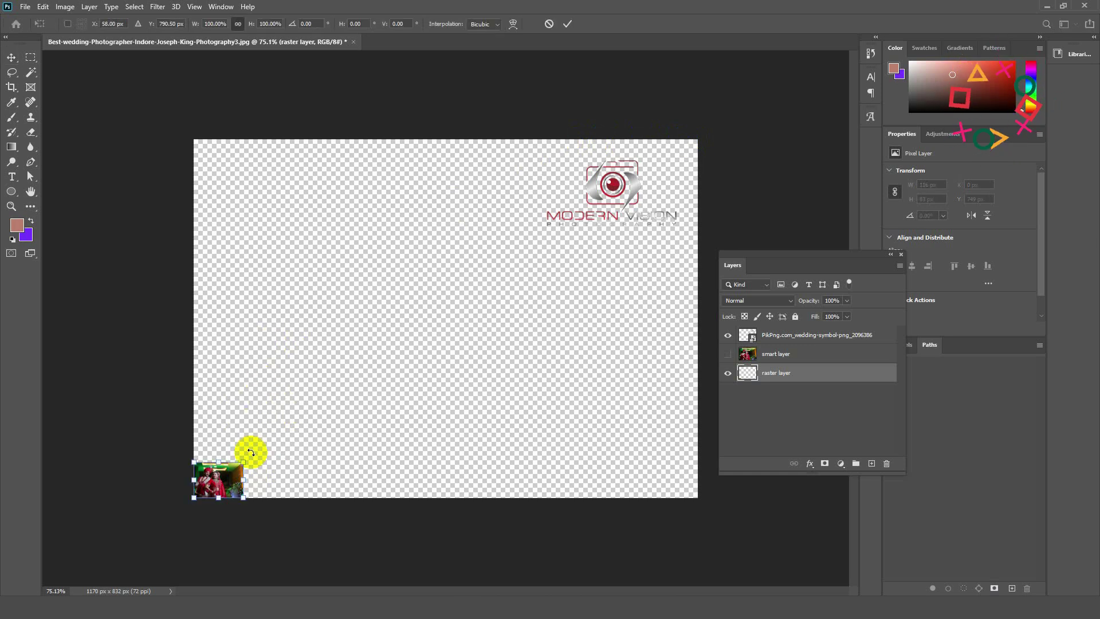
left_click_drag(243, 471, 709, 153)
key("ctrl+plus")
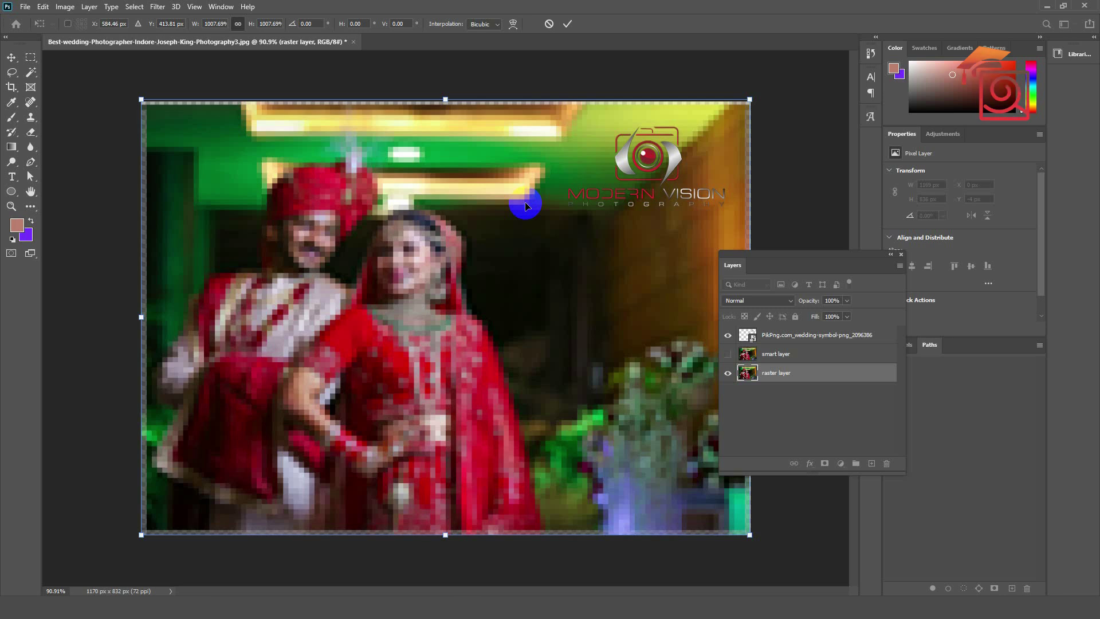
key("Return")
scroll(393, 268, "up", 16)
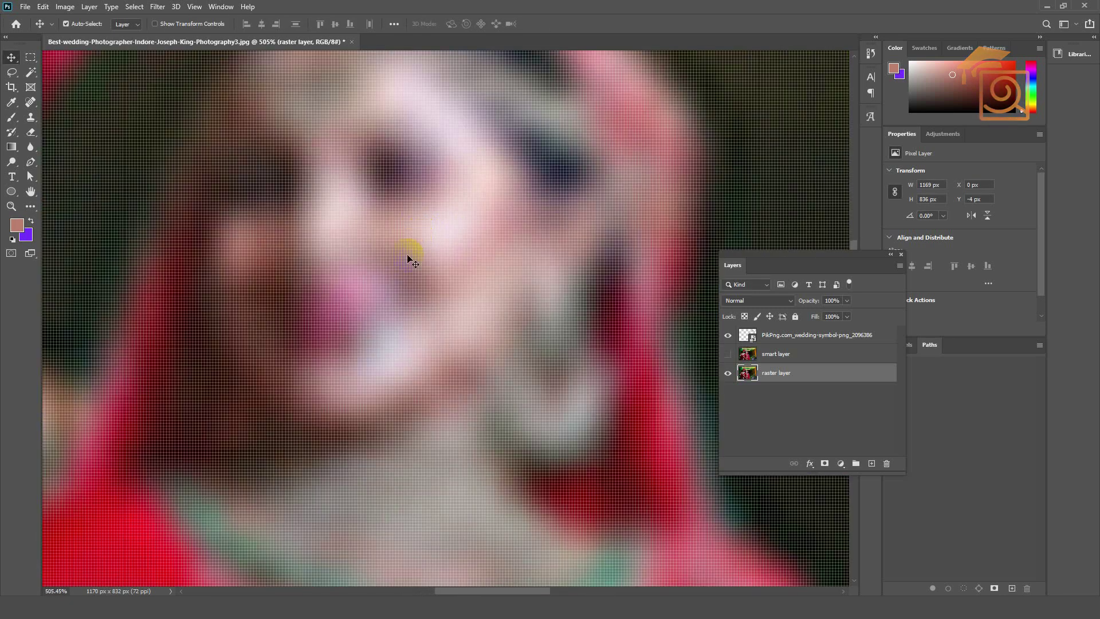
scroll(329, 300, "down", 14)
scroll(330, 303, "down", 1)
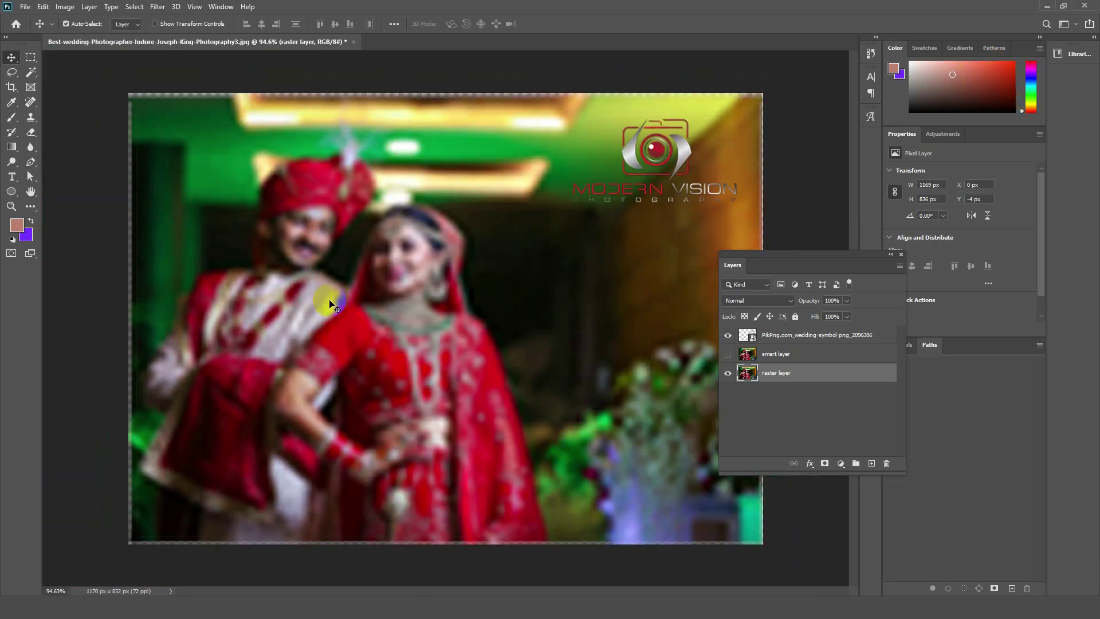
scroll(329, 303, "up", 2)
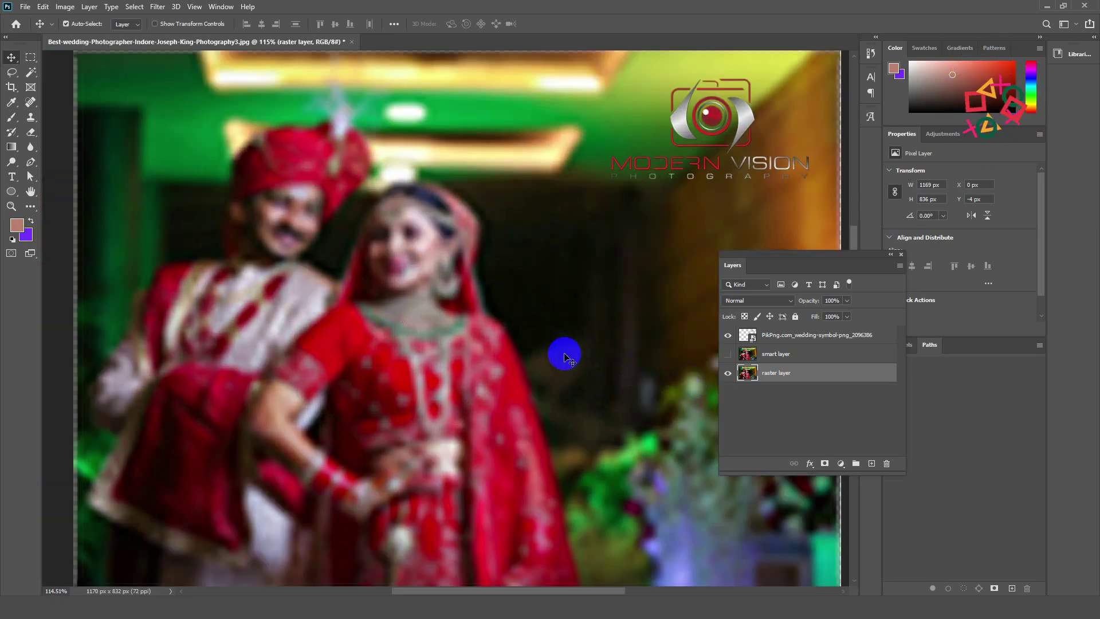
scroll(246, 295, "down", 2)
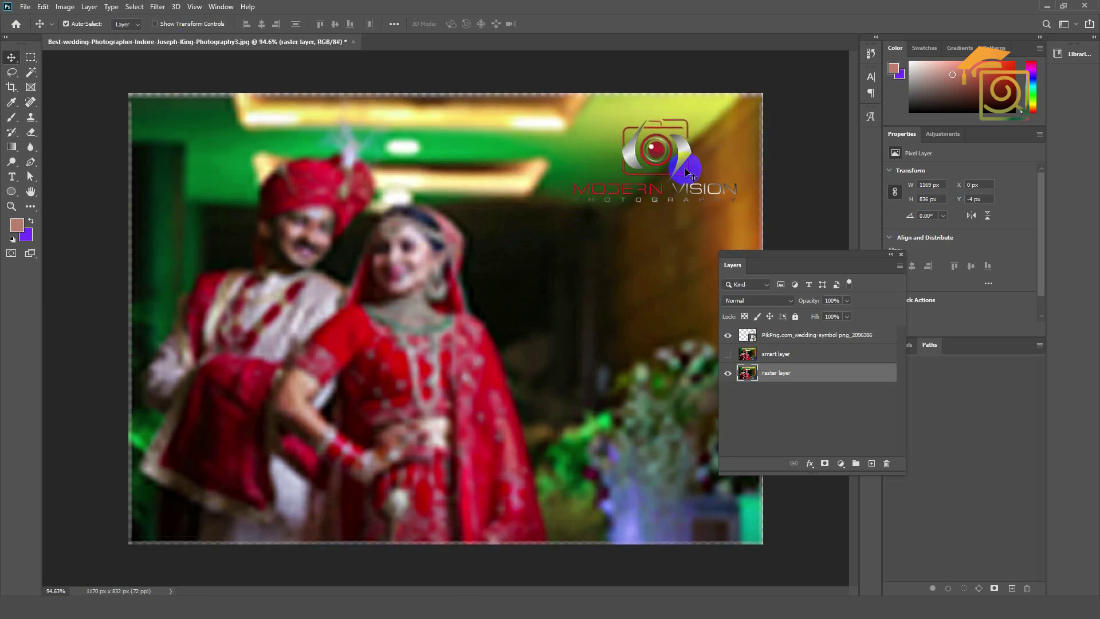
Duplicate the Modern Vision logo into the photo's upper-left area at about X 73, Y 48 px, and rasterize the copy.
left_click_drag(653, 150, 233, 153)
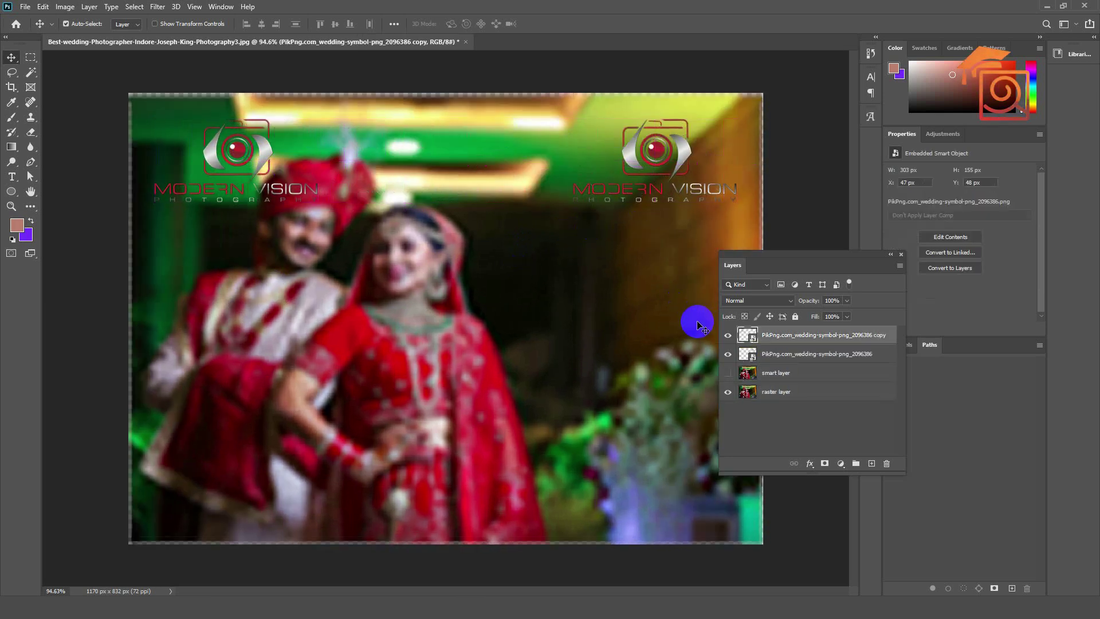
right_click(792, 336)
left_click(812, 311)
scroll(252, 143, "up", 2)
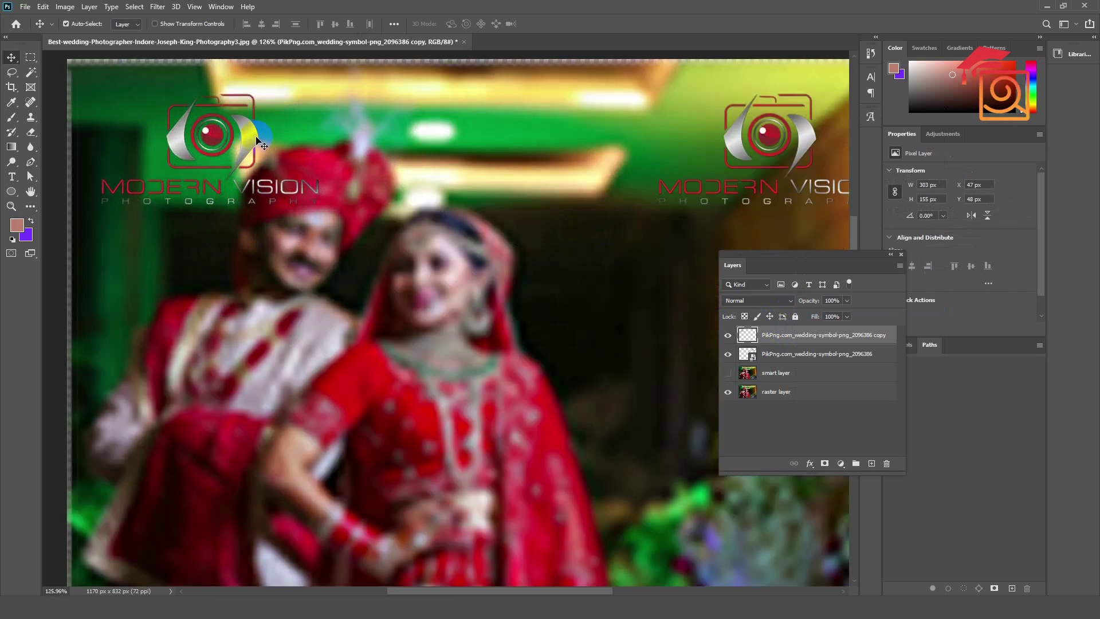
left_click_drag(251, 142, 269, 143)
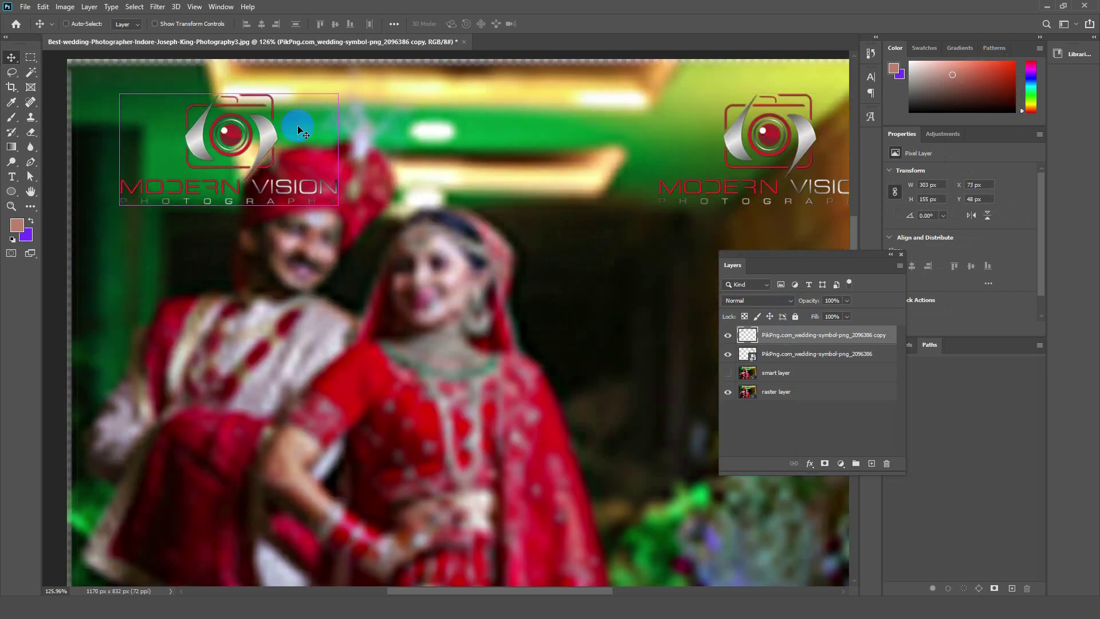
Shrink the rasterized logo copy to a small size, commit it, and enlarge it again to about 395 × 202 px.
key("ctrl+t")
left_click_drag(338, 93, 160, 144)
key("Return")
left_click_drag(158, 184, 375, 259)
key("ctrl+t")
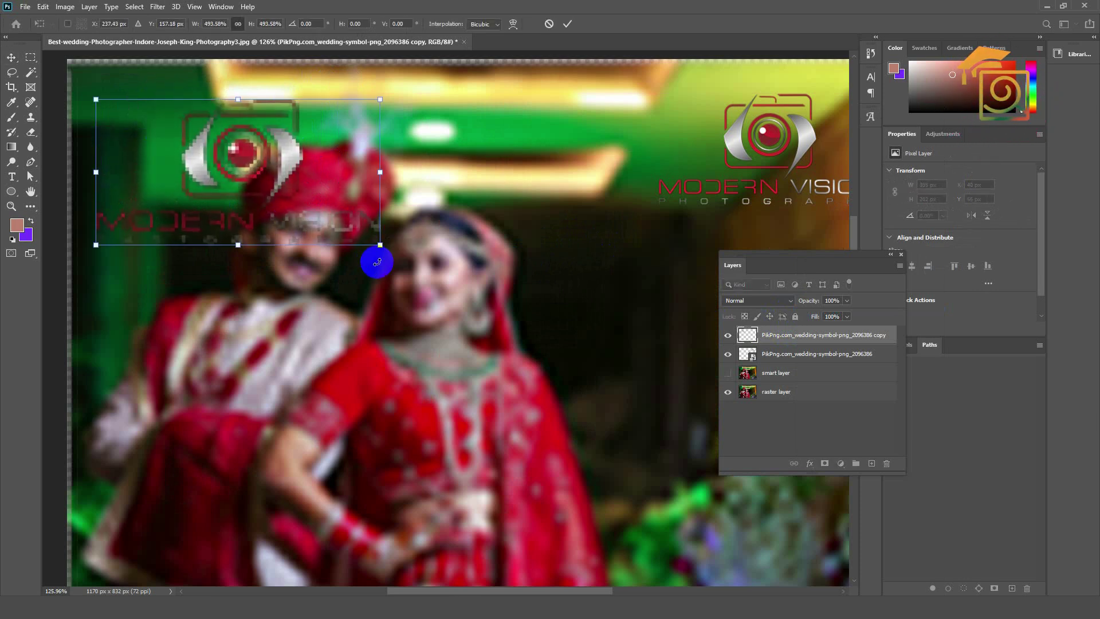
key("Return")
Compare the rescaled logo copy with the original logo, toggling the copy's visibility and shifting it to about X 57 px.
scroll(250, 202, "up", 3)
scroll(319, 246, "down", 4)
left_click(326, 194)
left_click_drag(325, 194, 326, 190)
scroll(167, 229, "down", 3)
left_click(346, 252)
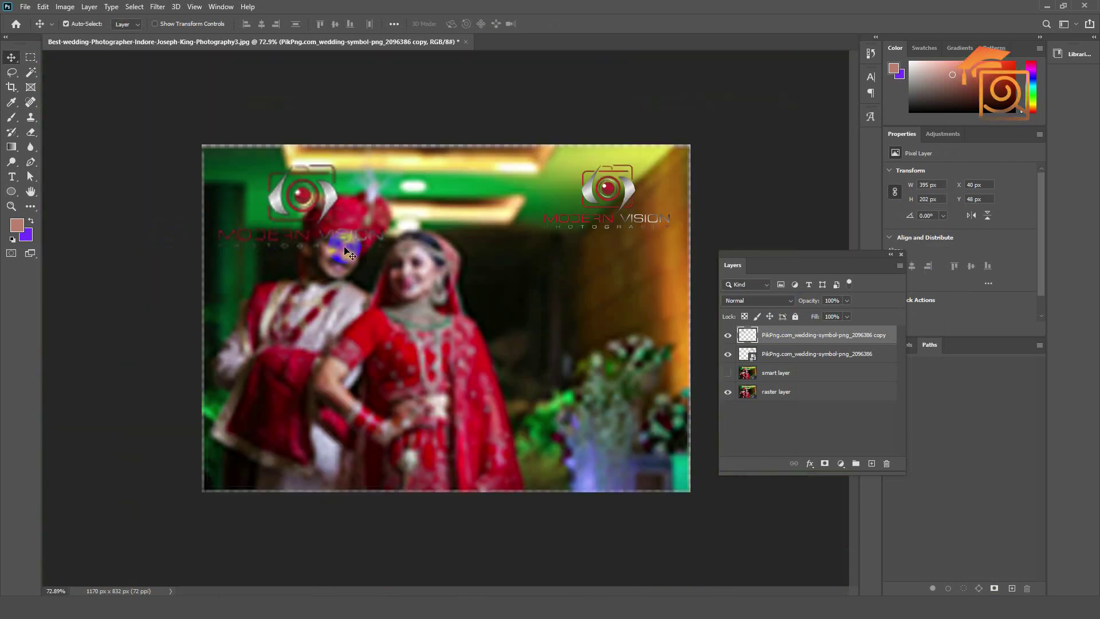
scroll(345, 249, "up", 2)
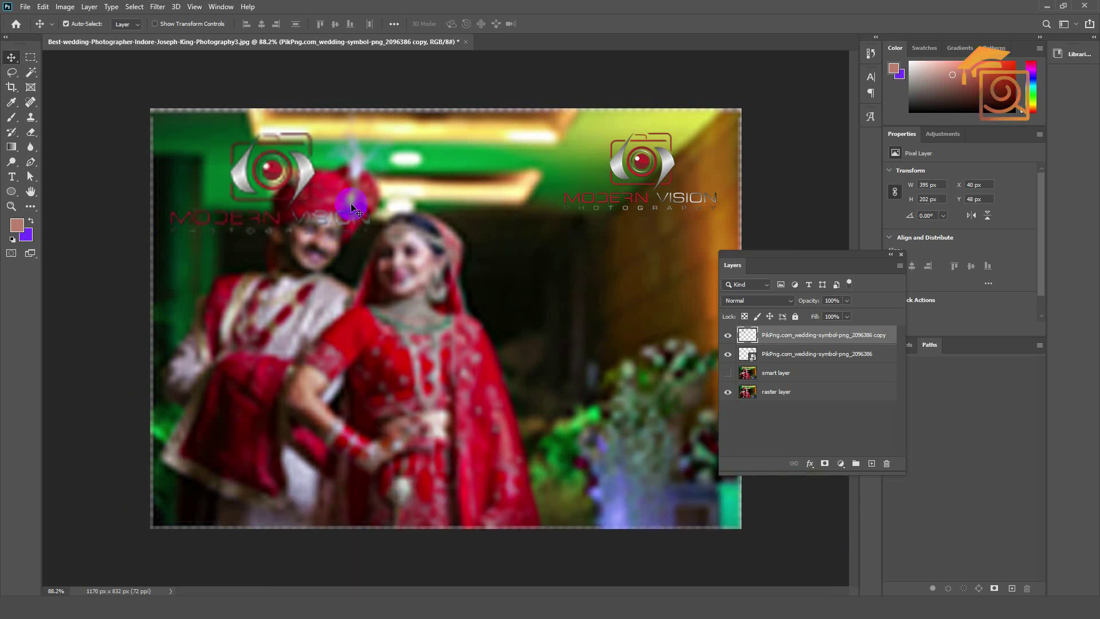
left_click(727, 336)
left_click(728, 336)
left_click_drag(309, 148, 550, 182)
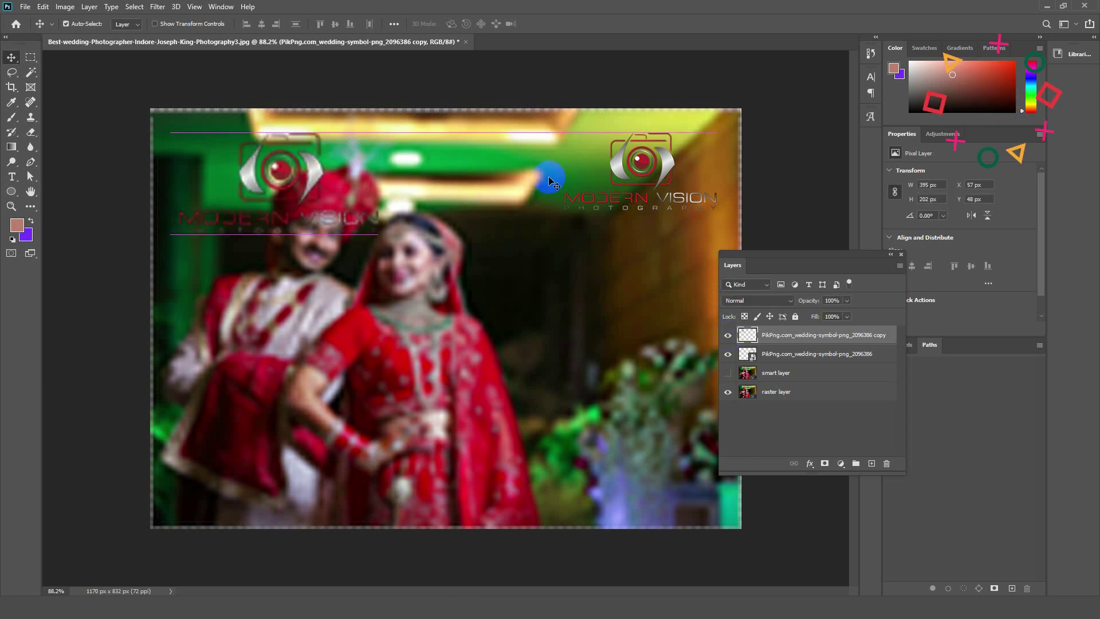
Enlarge the original smart object logo with Free Transform across most of the photo, to about 1054 × 539 px.
left_click(665, 169)
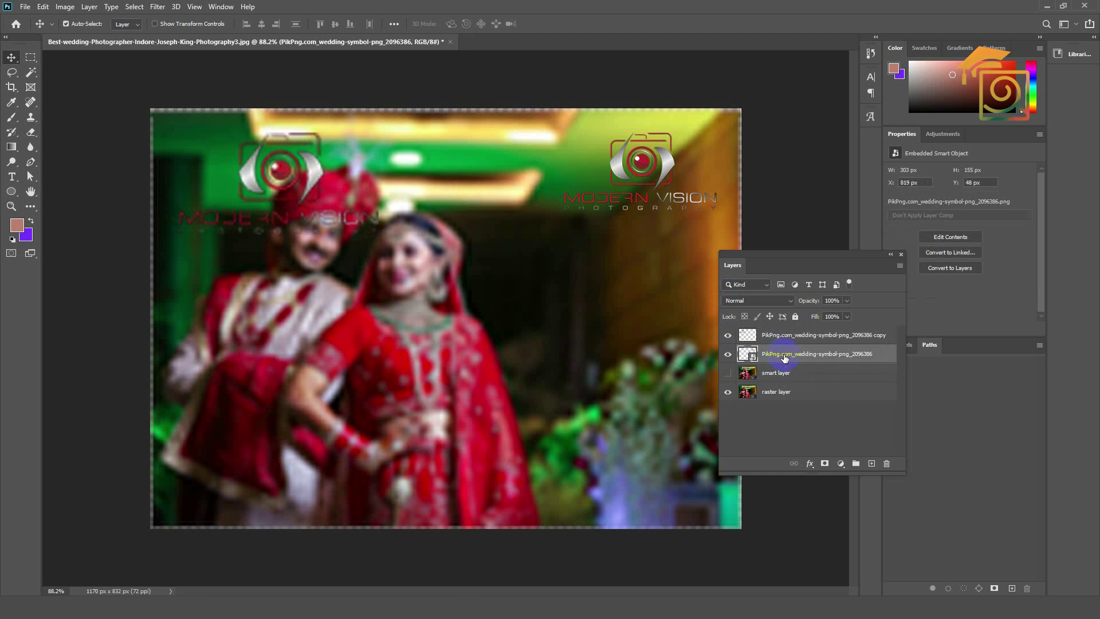
key("ctrl+t")
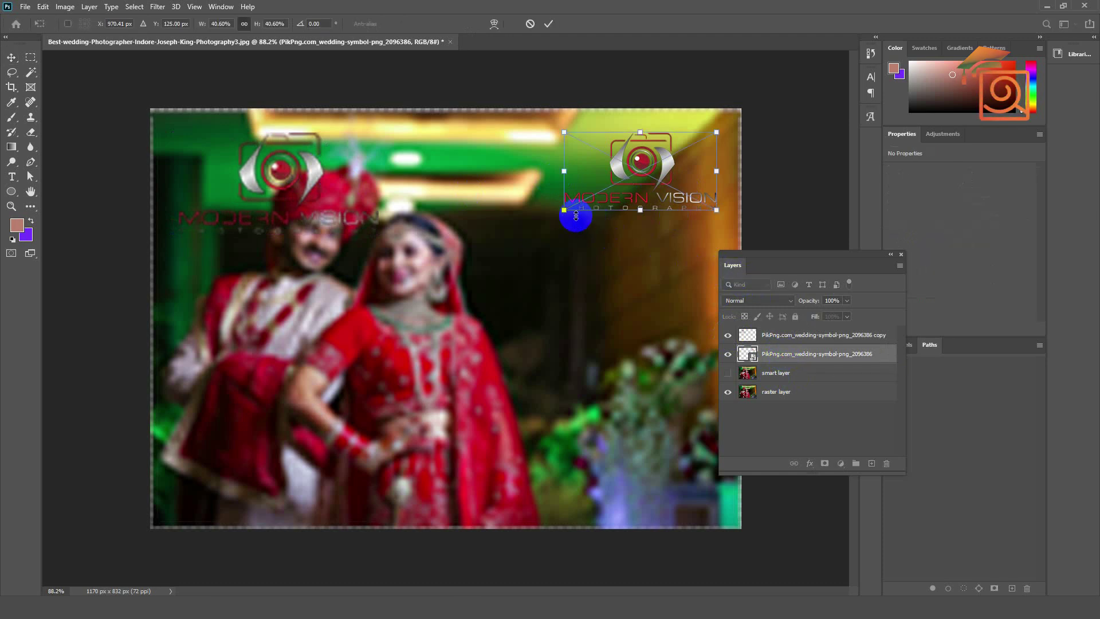
left_click_drag(558, 214, 203, 444)
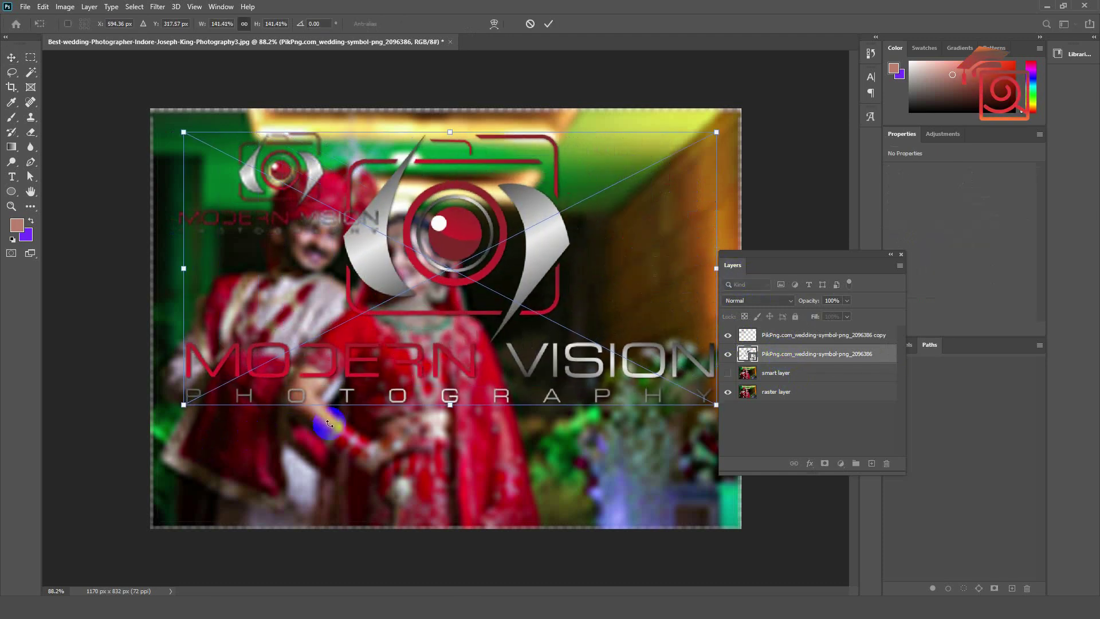
left_click(407, 421)
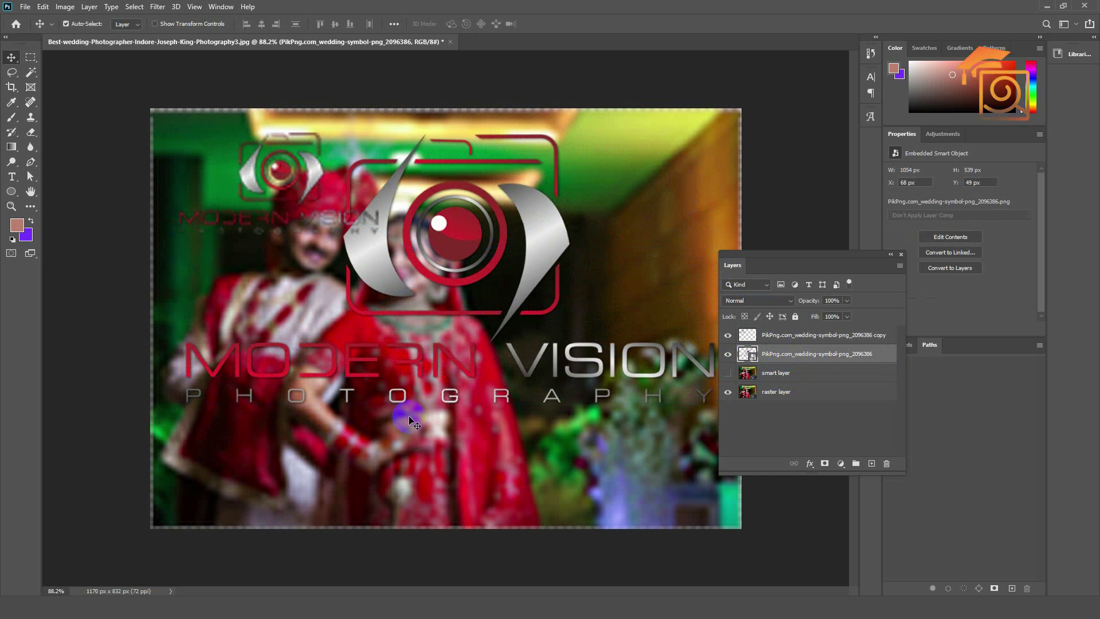
Scale the smart object logo down into the photo's upper-right corner, to about 50 × 25 px.
key("ctrl+t")
left_click_drag(400, 311, 694, 154)
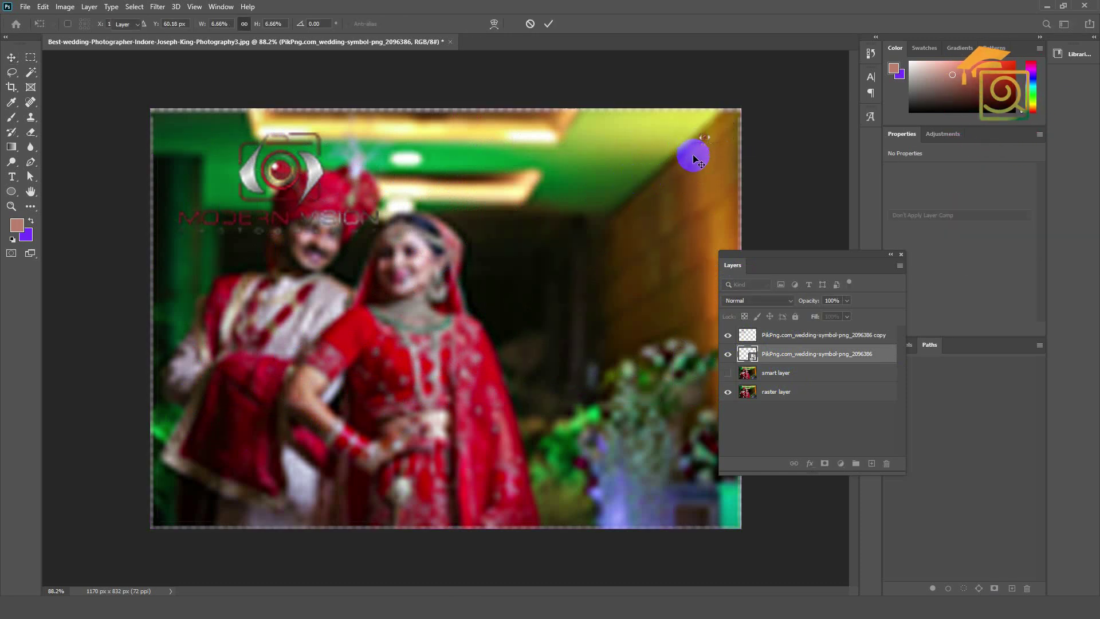
key("Return")
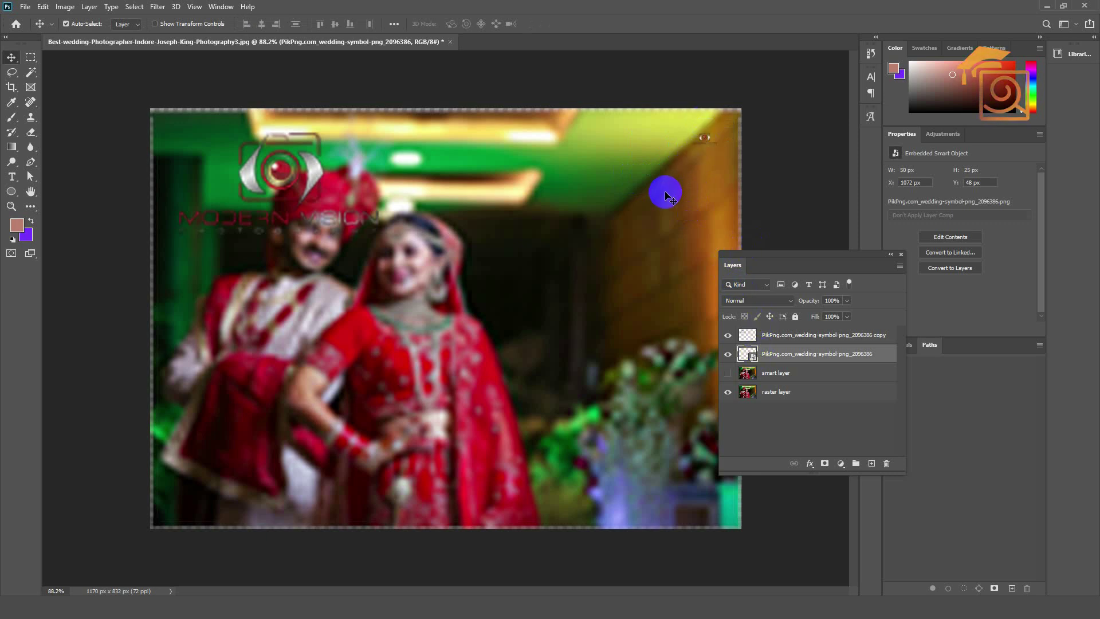
Enlarge the tiny smart object logo again to about 249 × 127 px and inspect its sharpness up close.
key("ctrl+t")
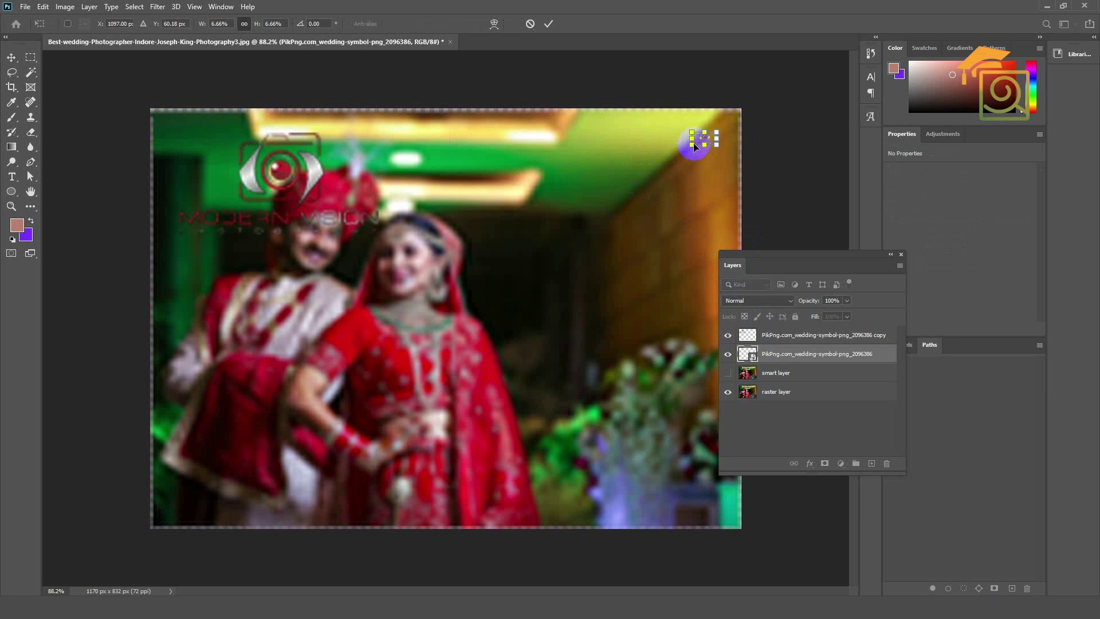
left_click_drag(692, 145, 597, 205)
key("Return")
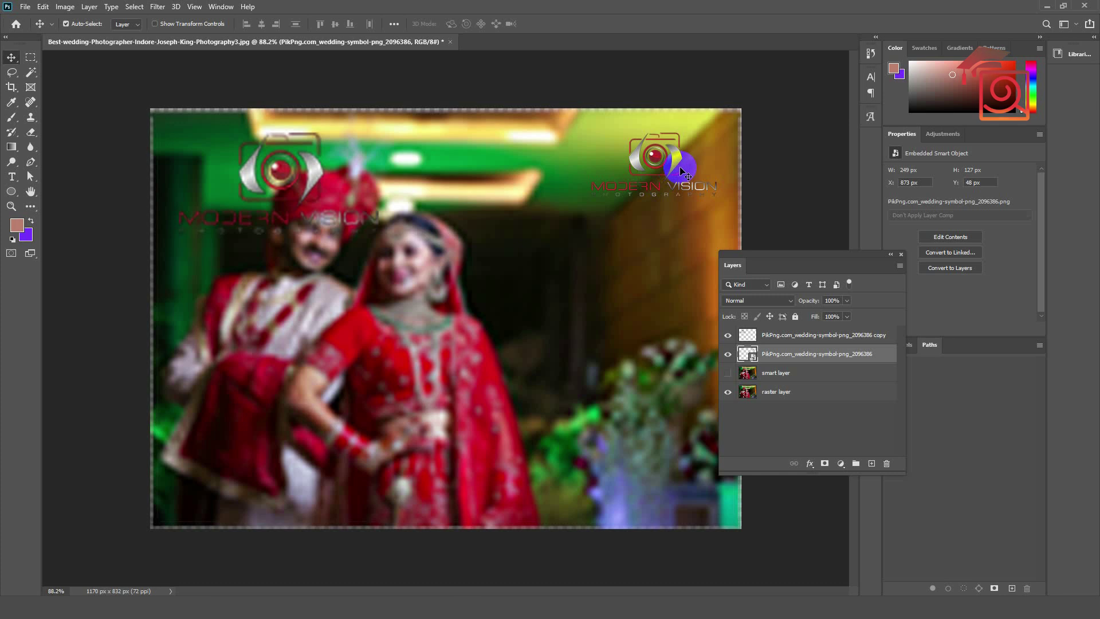
scroll(682, 171, "up", 4)
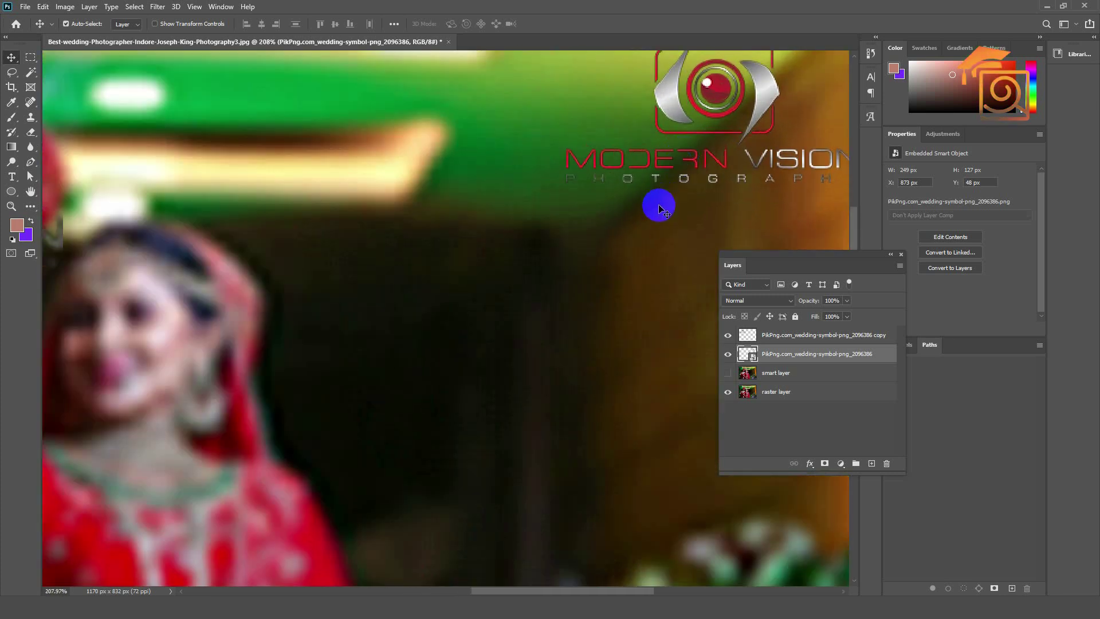
scroll(664, 223, "down", 3)
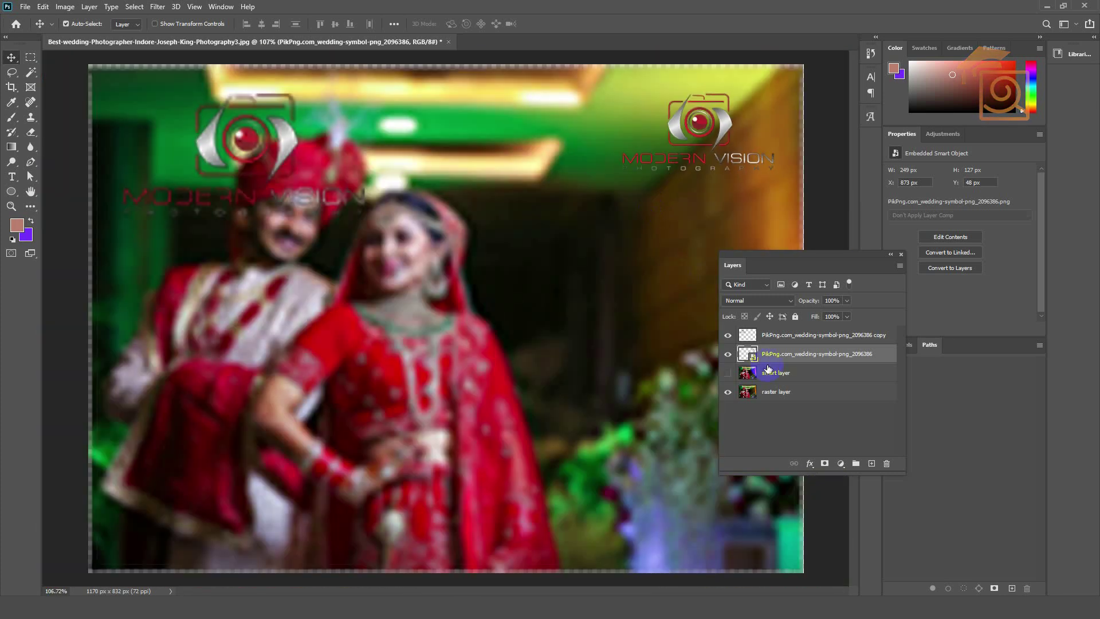
scroll(515, 275, "down", 1)
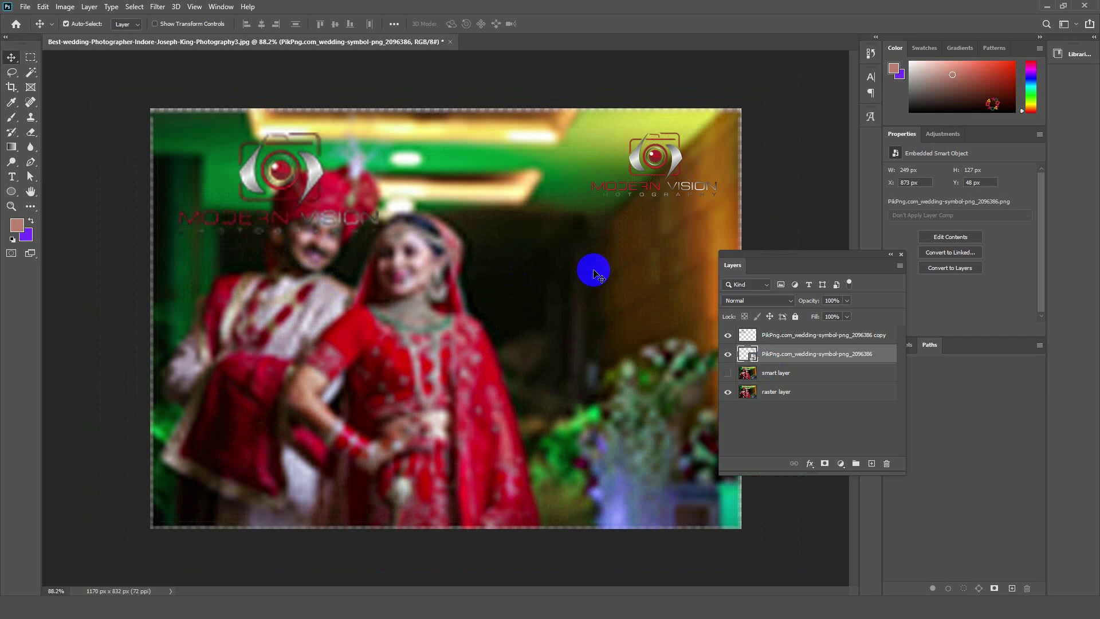
scroll(593, 274, "up", 1)
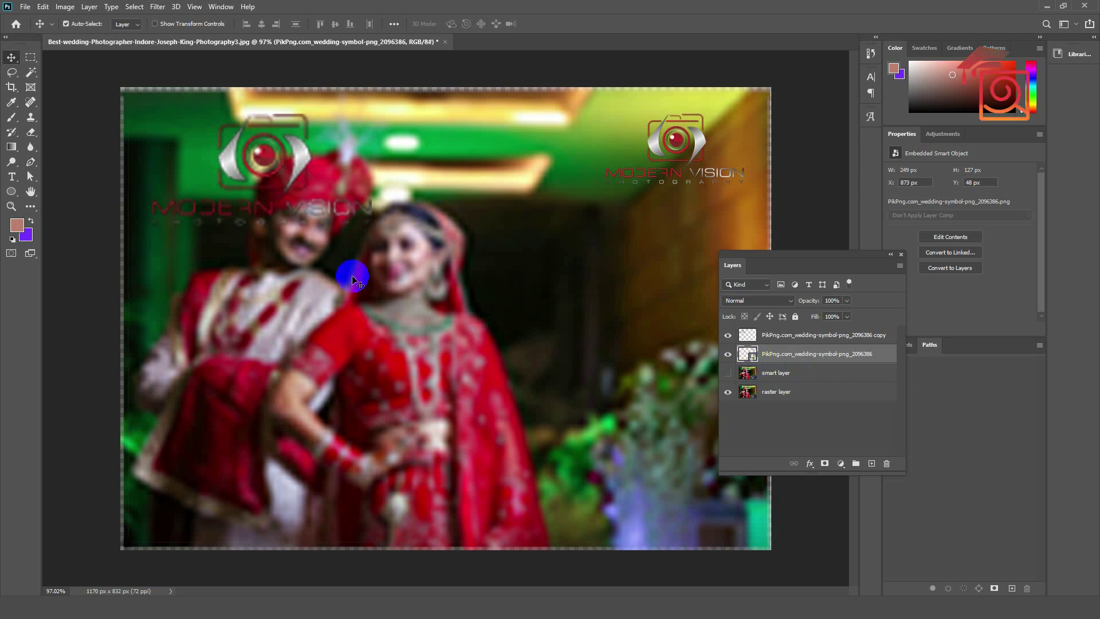
Select the hidden smart layer and make it visible.
left_click(768, 355)
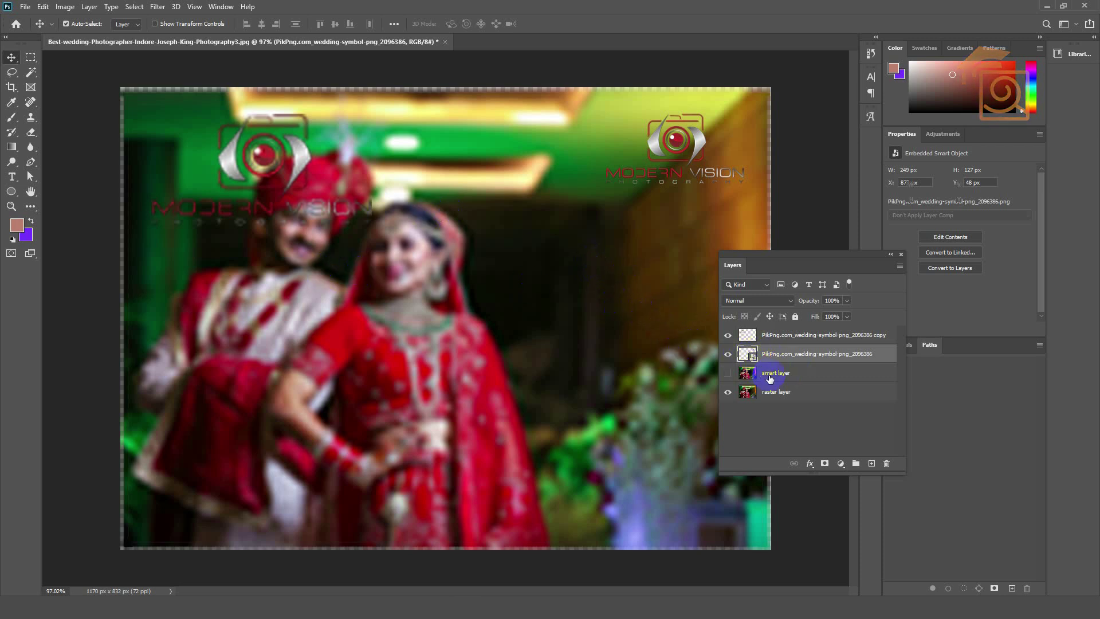
left_click(760, 377)
left_click(727, 373)
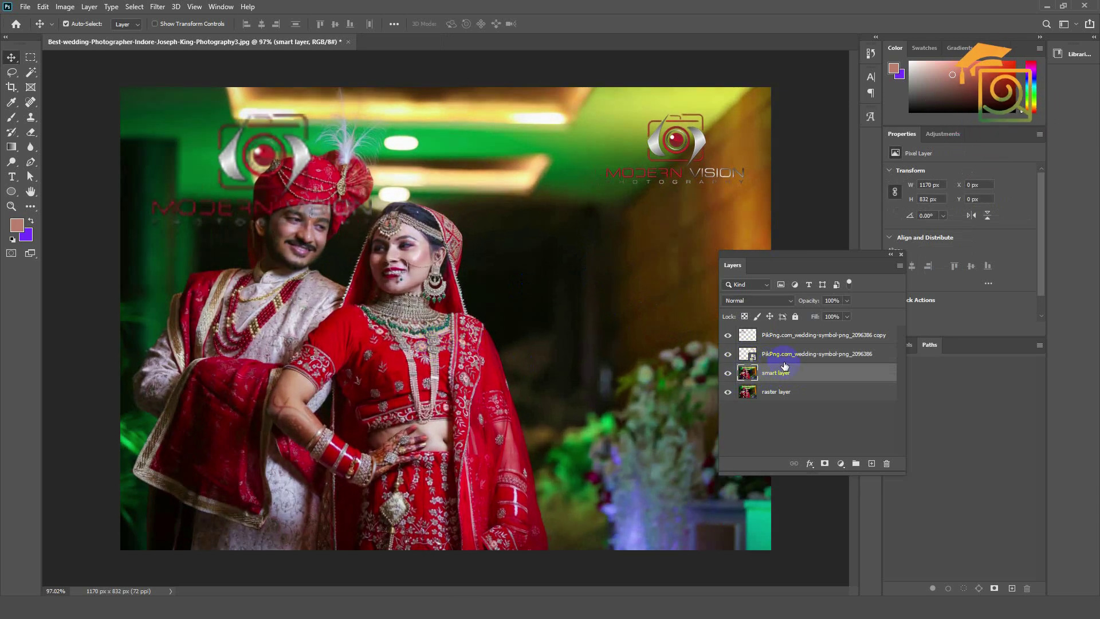
Convert the smart layer to a Smart Object.
left_click(776, 339)
left_click(776, 377)
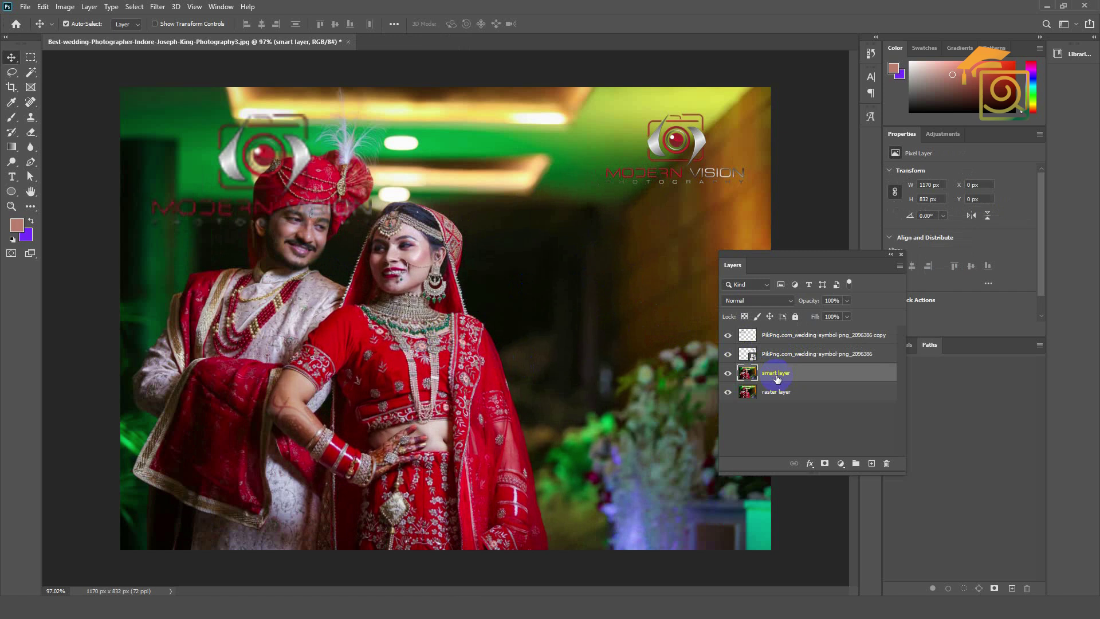
left_click(844, 379)
right_click(816, 374)
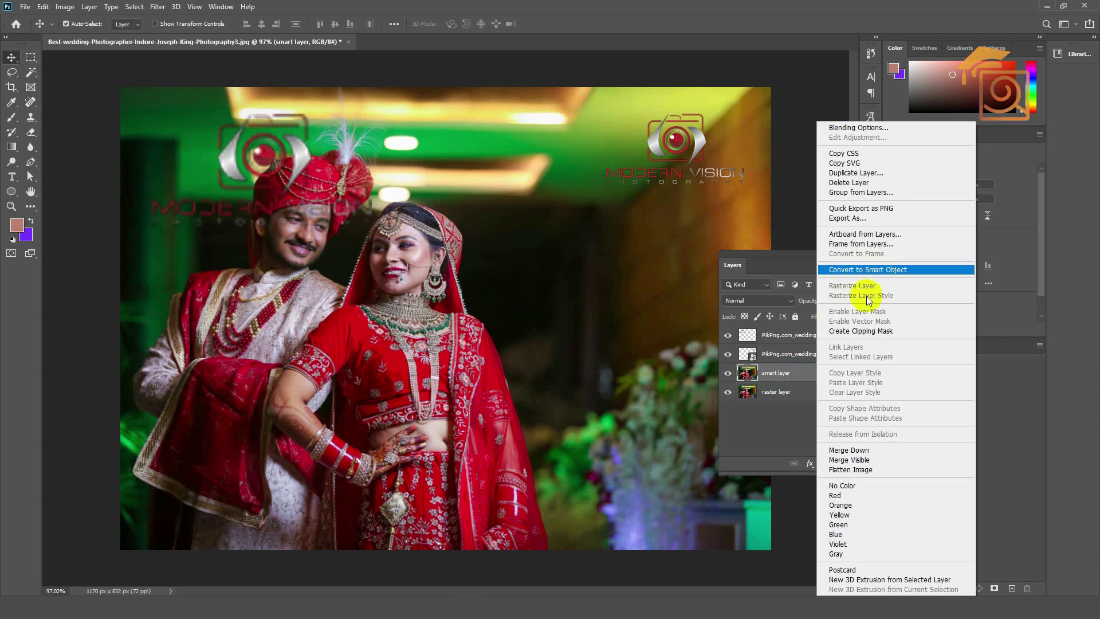
left_click(794, 374)
left_click(899, 267)
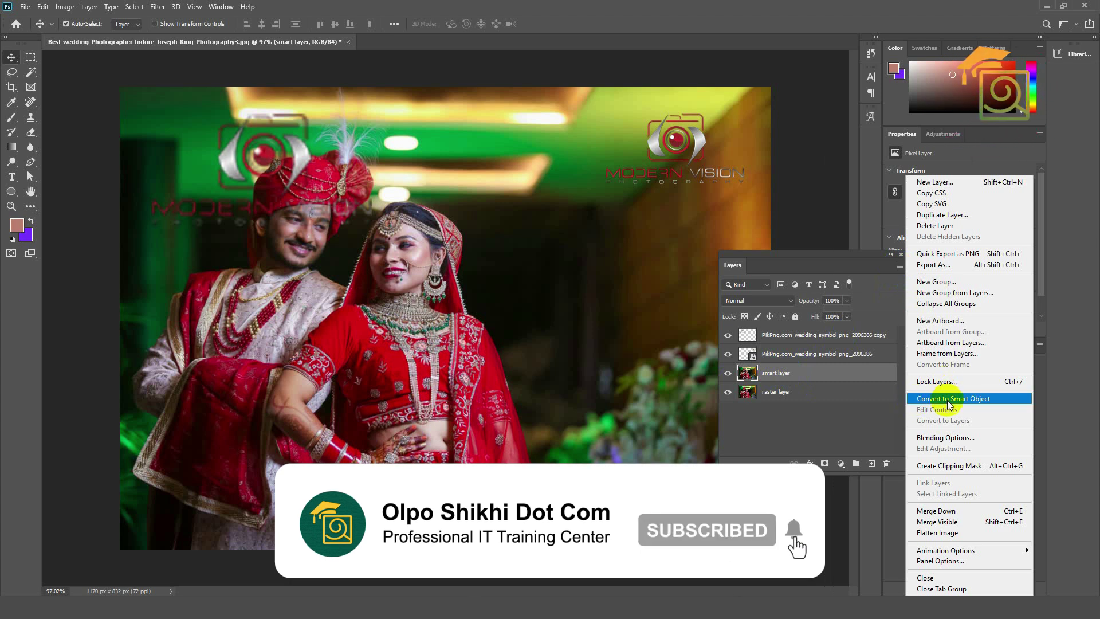
left_click(788, 370)
right_click(789, 370)
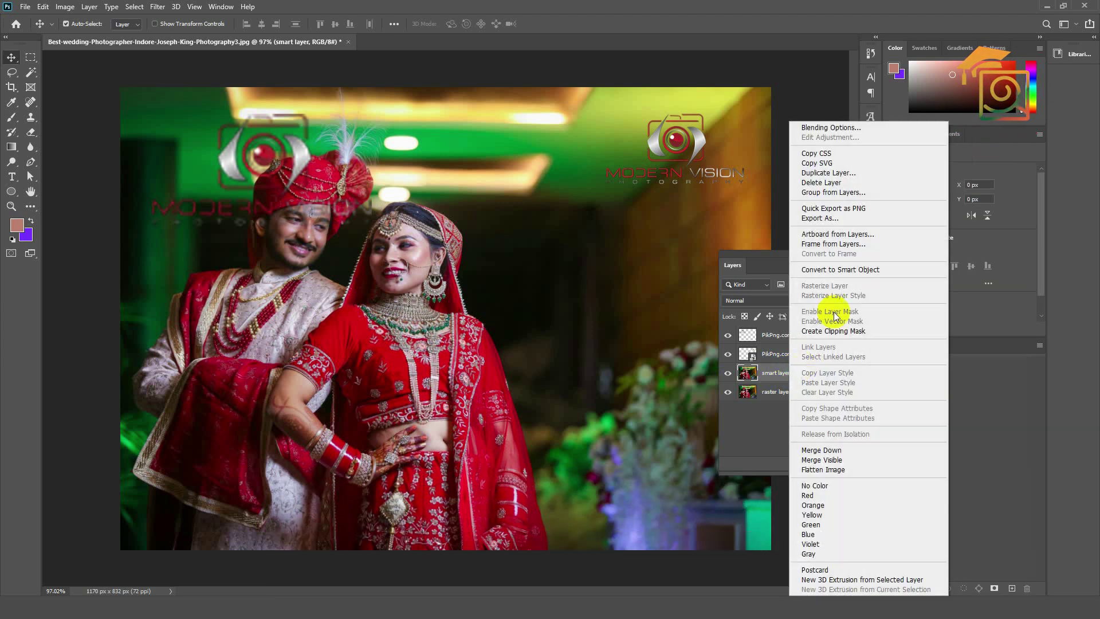
left_click(859, 270)
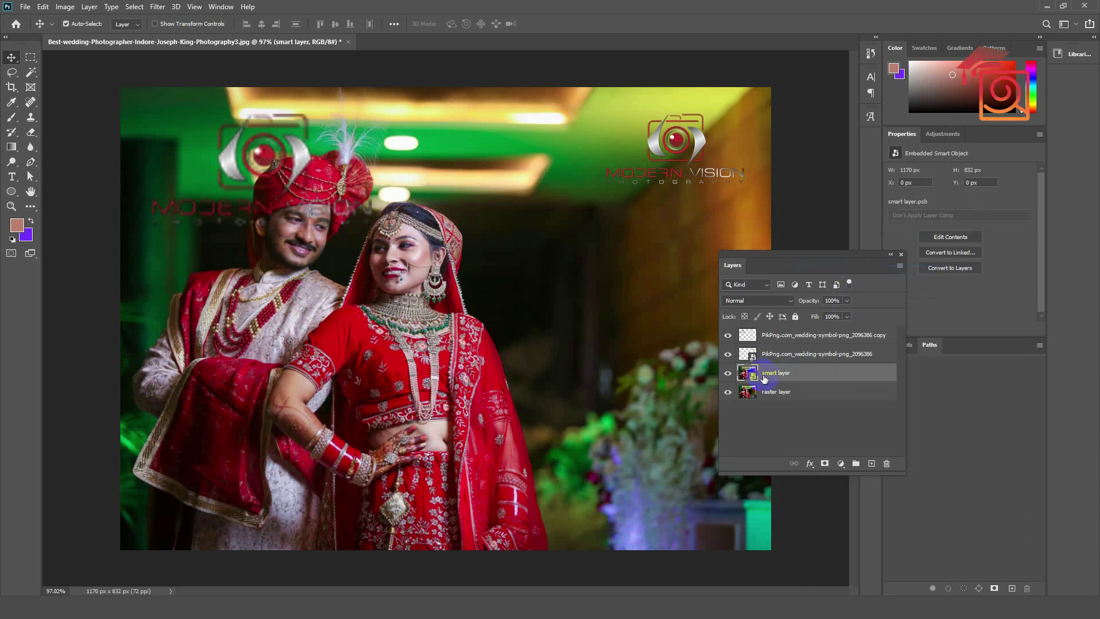
Scale the smart layer down with Free Transform to about 12.54% in the canvas's lower-left corner.
key("ctrl+t")
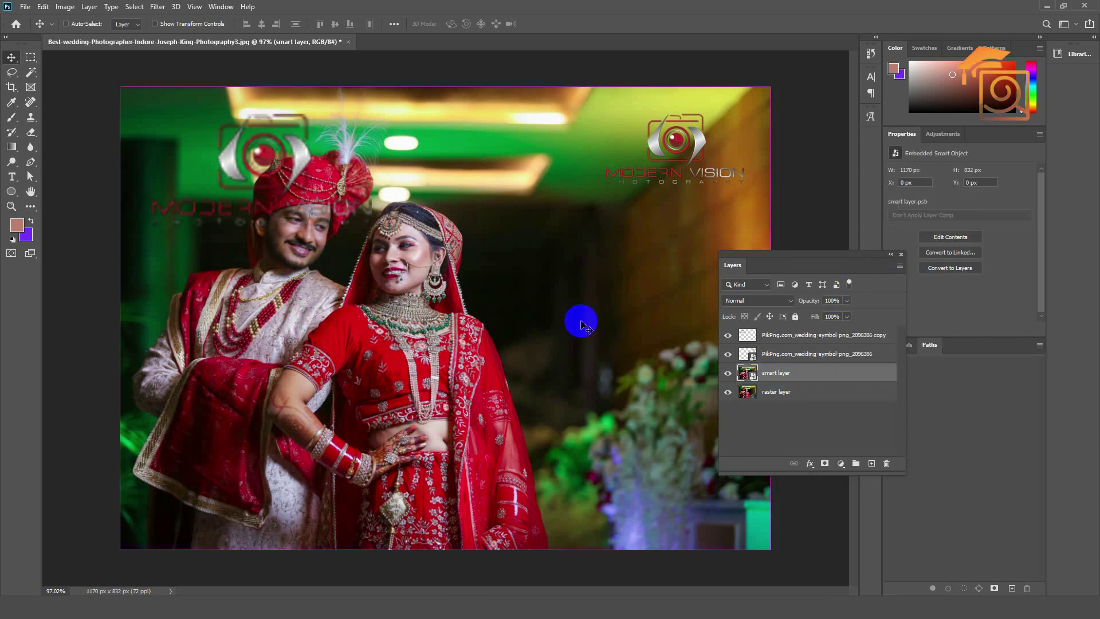
left_click_drag(772, 88, 194, 482)
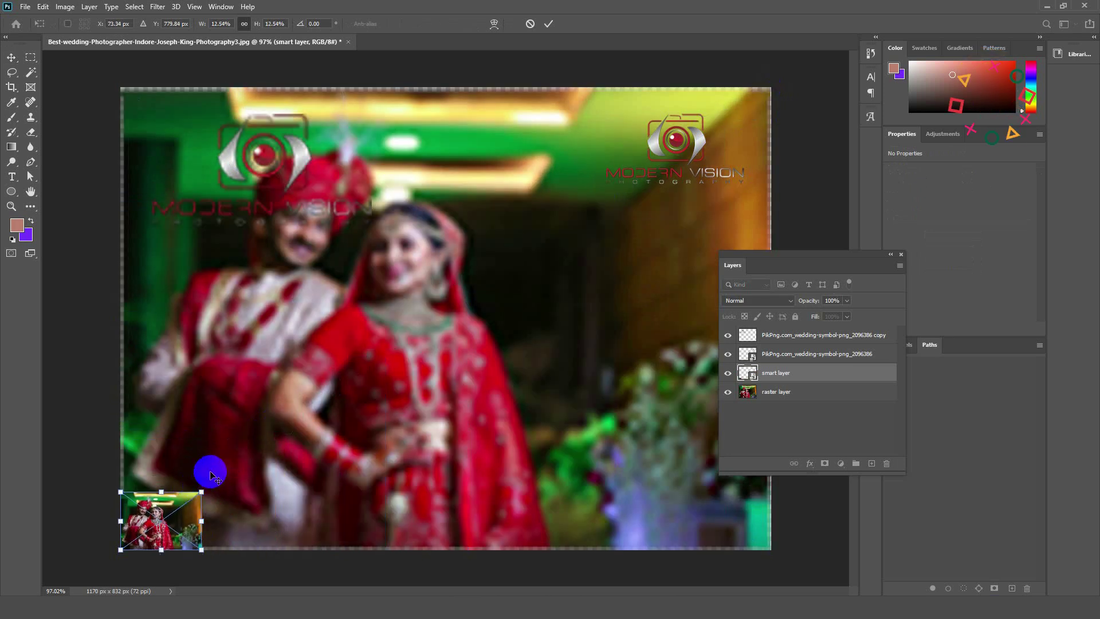
key("Return")
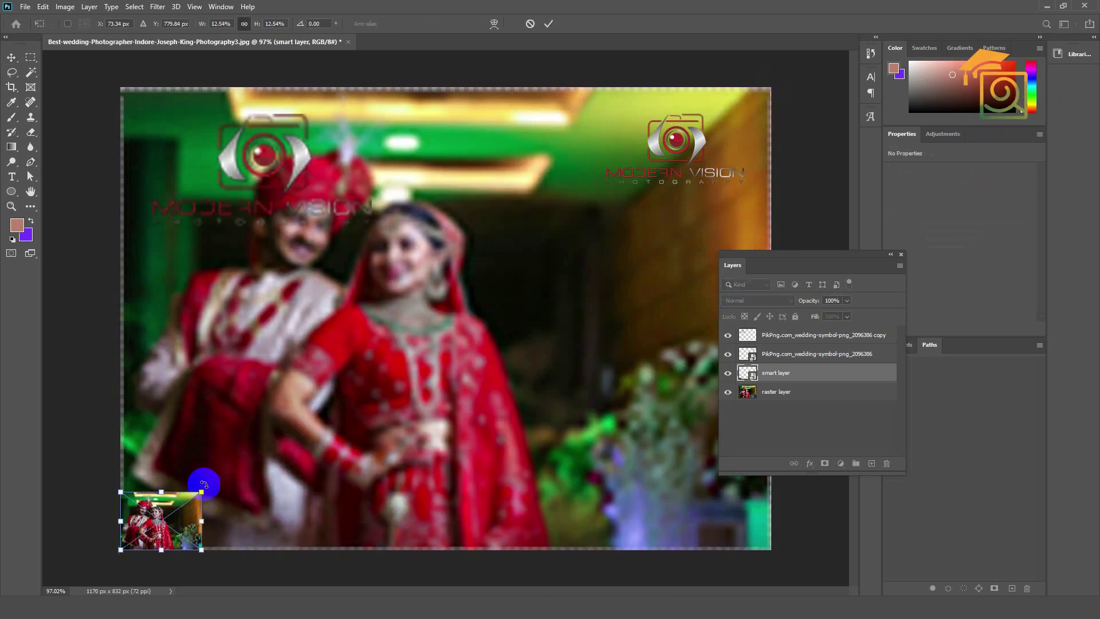
Shrink the smart layer further with Free Transform to about 84 × 60 px in the canvas's lower-left corner.
key("ctrl+t")
left_click_drag(202, 492, 174, 527)
key("Return")
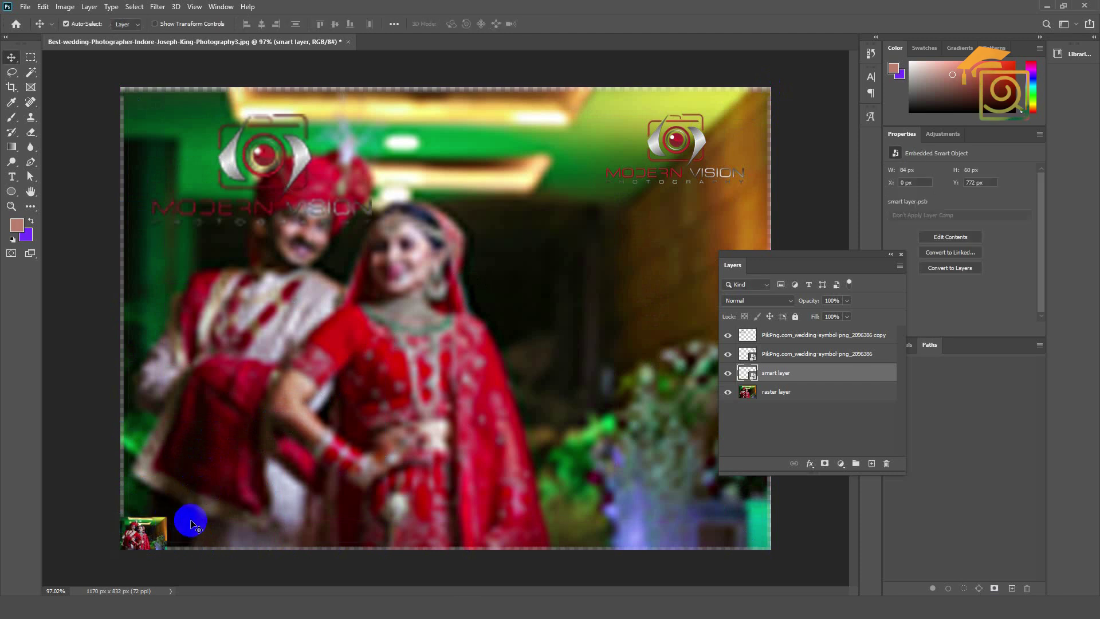
Enlarge the tiny smart layer back to about 1171 × 833 px over the full canvas and inspect its sharpness.
key("ctrl+t")
left_click_drag(167, 518, 806, 137)
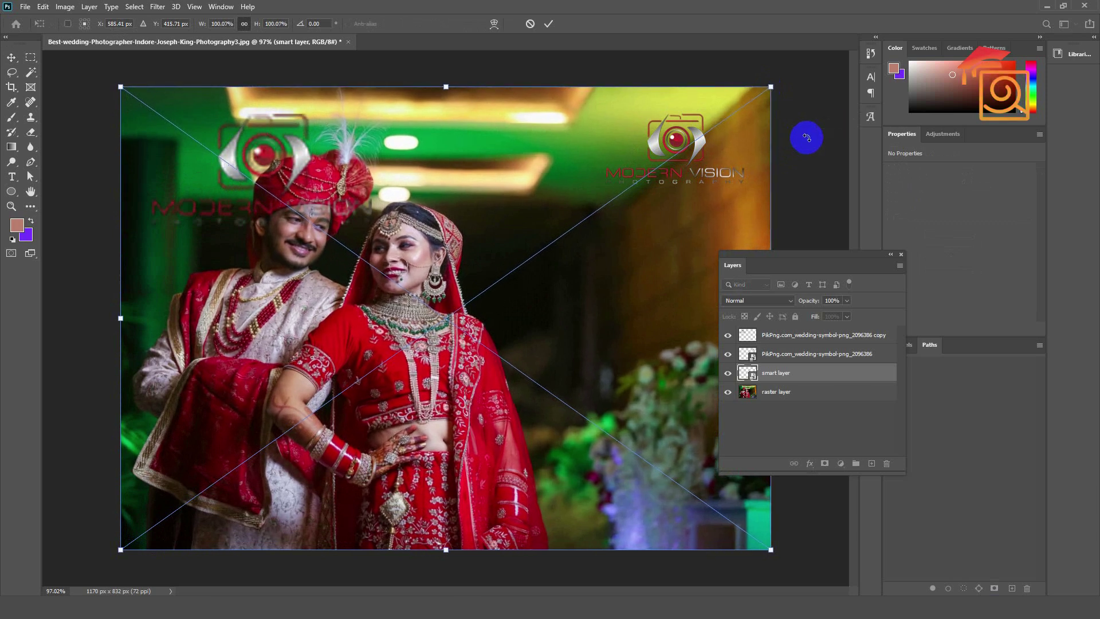
key("Return")
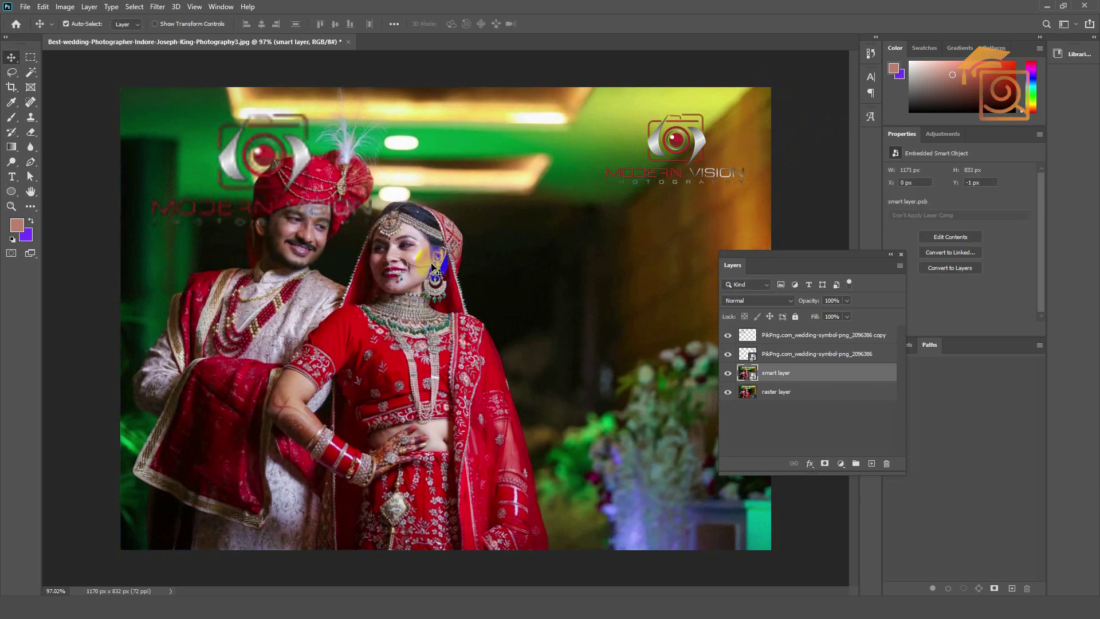
scroll(433, 268, "up", 3)
scroll(417, 224, "down", 1)
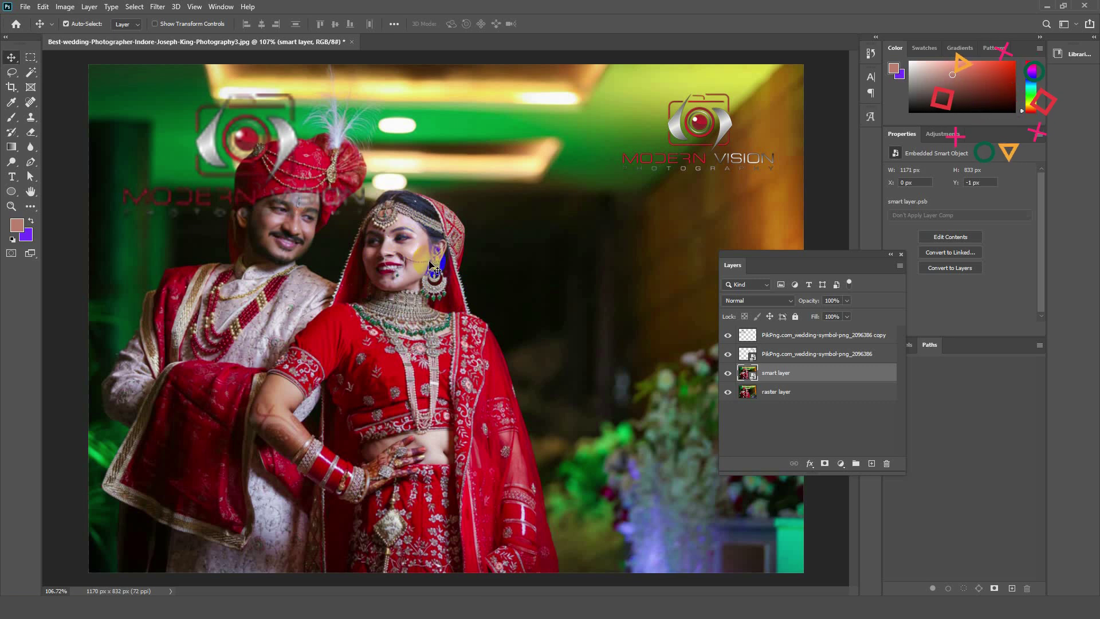
scroll(425, 268, "down", 1)
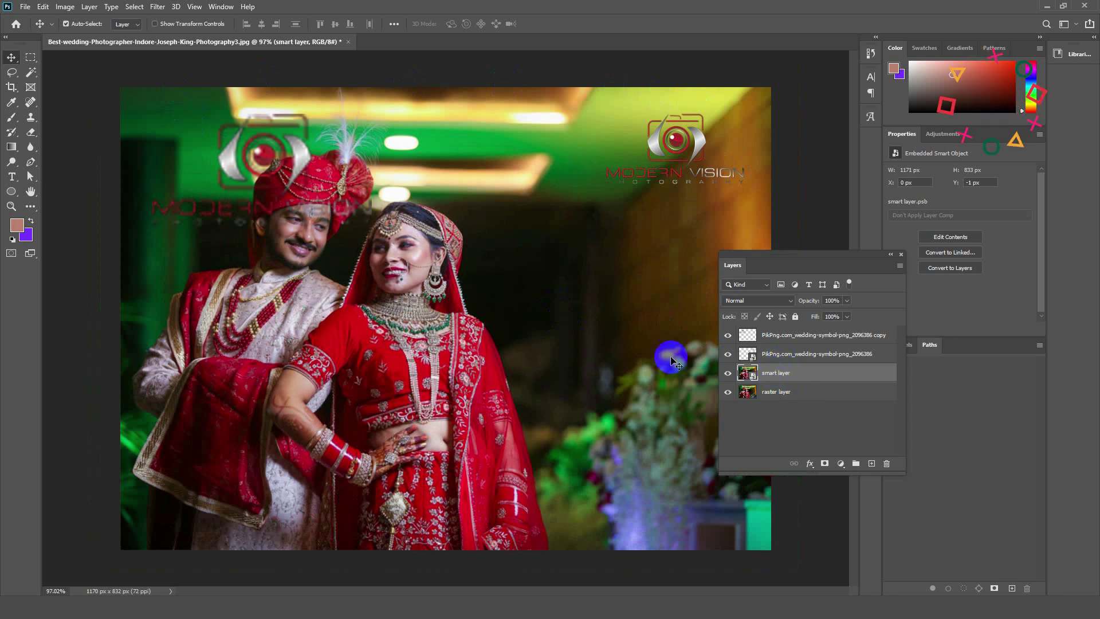
Try painting on the smart layer with the Brush tool and agree to rasterize the smart object.
left_click(11, 121)
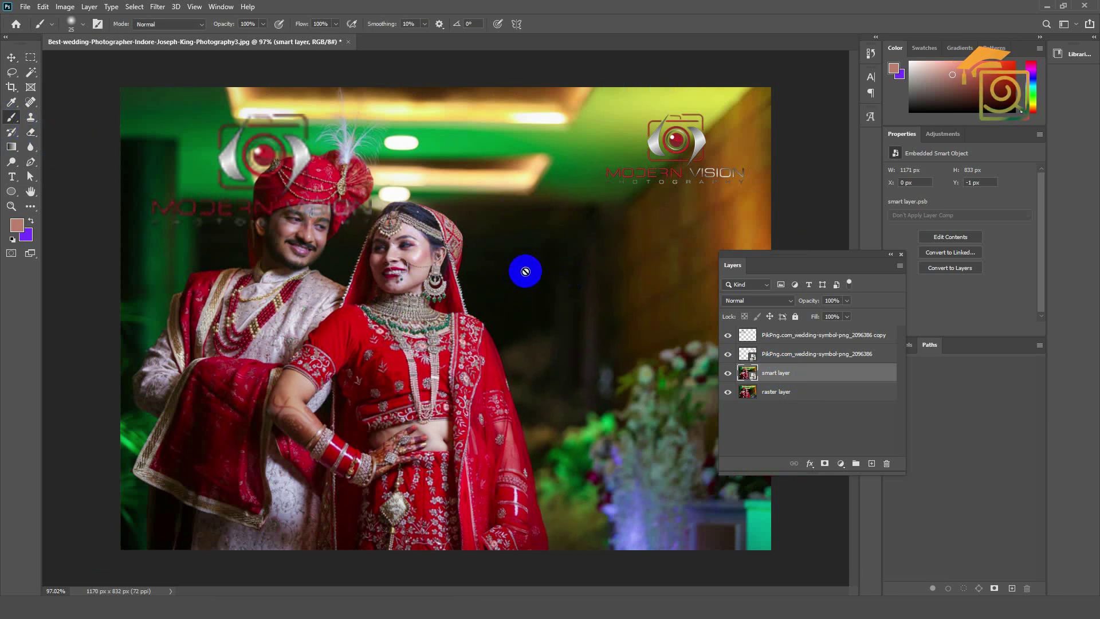
left_click(496, 220)
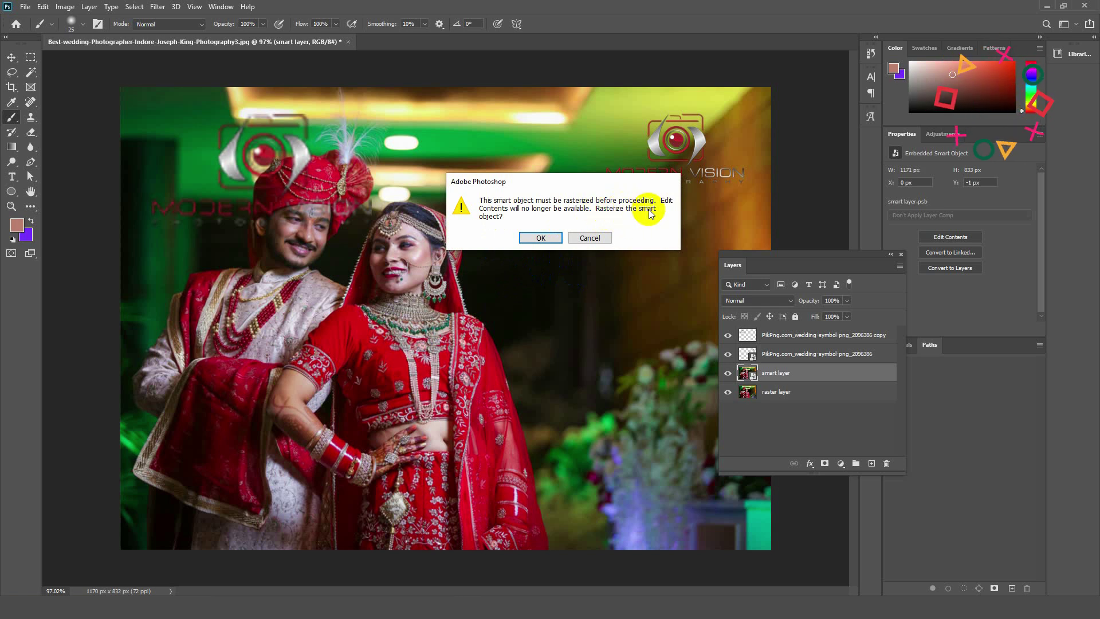
left_click(541, 238)
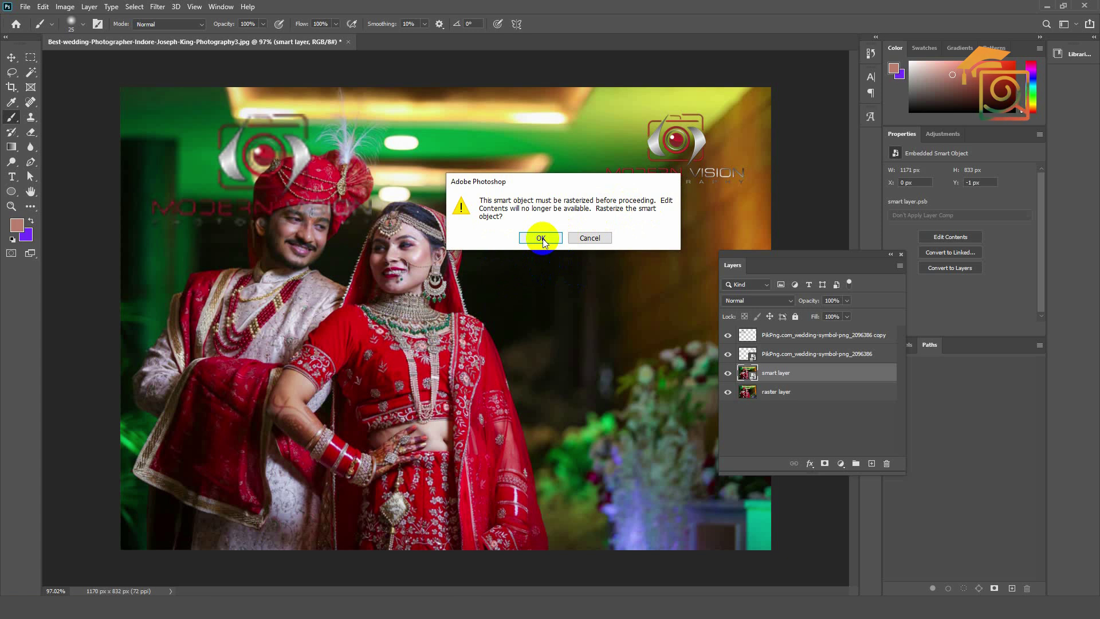
left_click(543, 238)
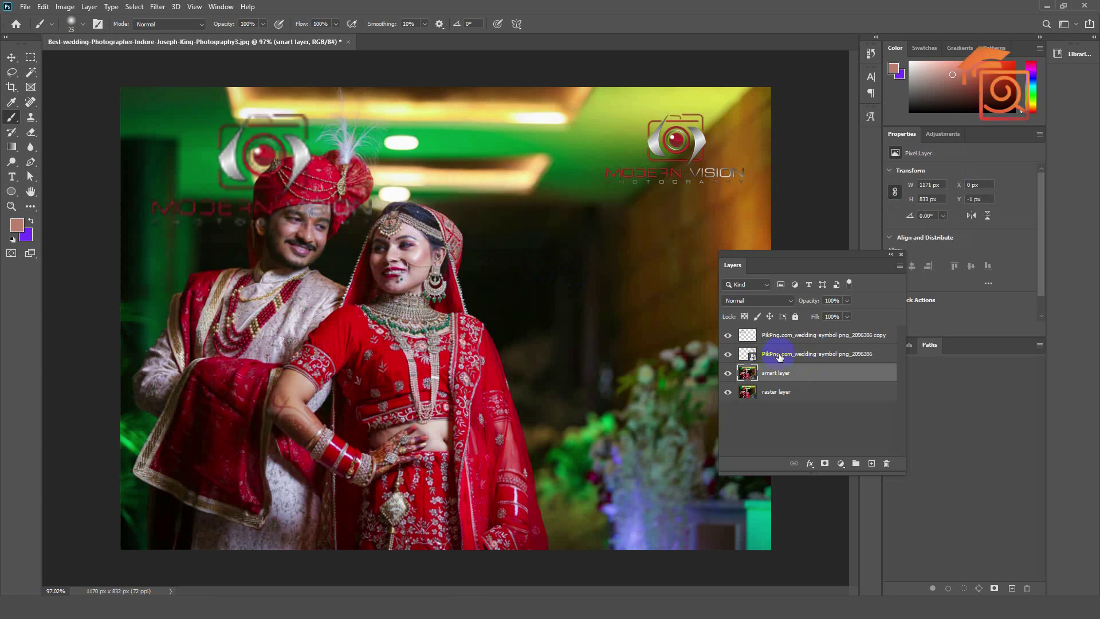
Rasterize the PikPng.com_wedding-symbol-png_2096386 logo layer and convert it back to a Smart Object.
right_click(790, 358)
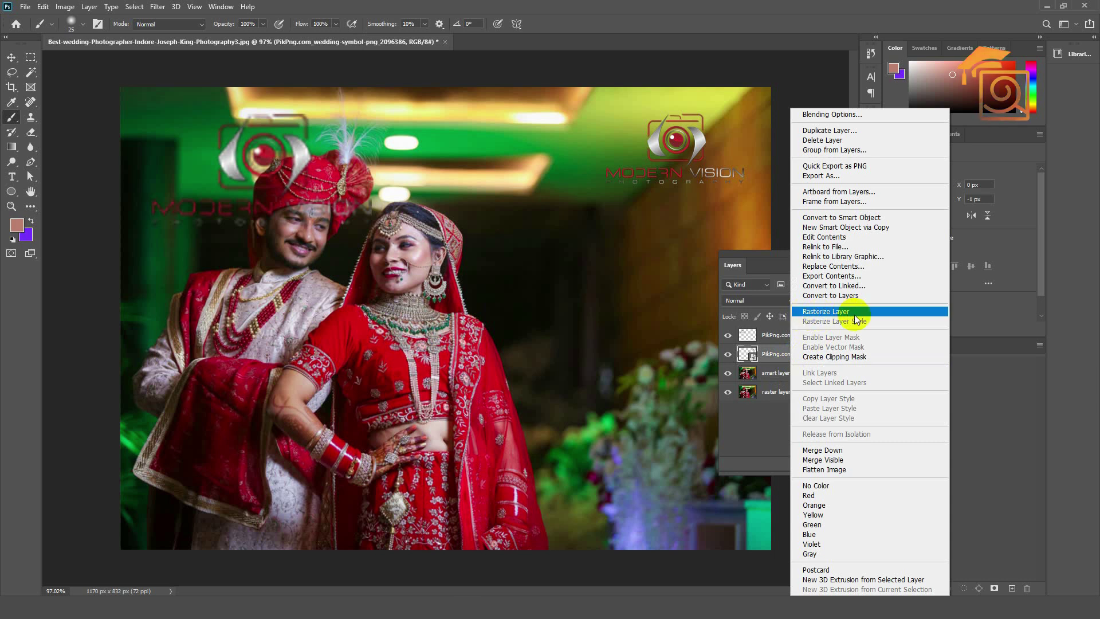
left_click(825, 311)
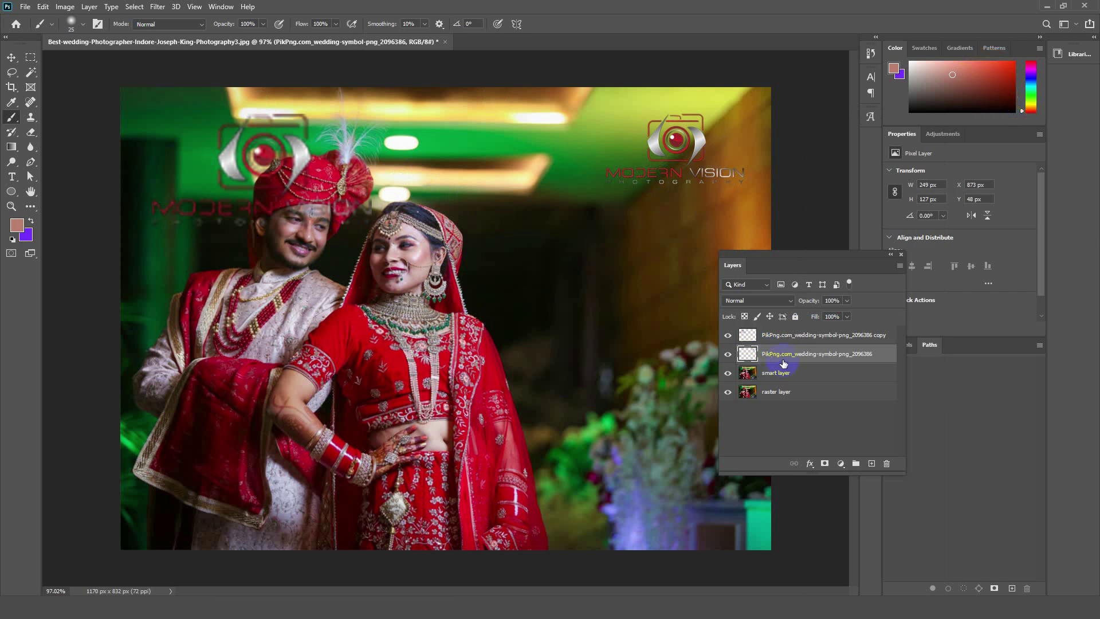
left_click(747, 354)
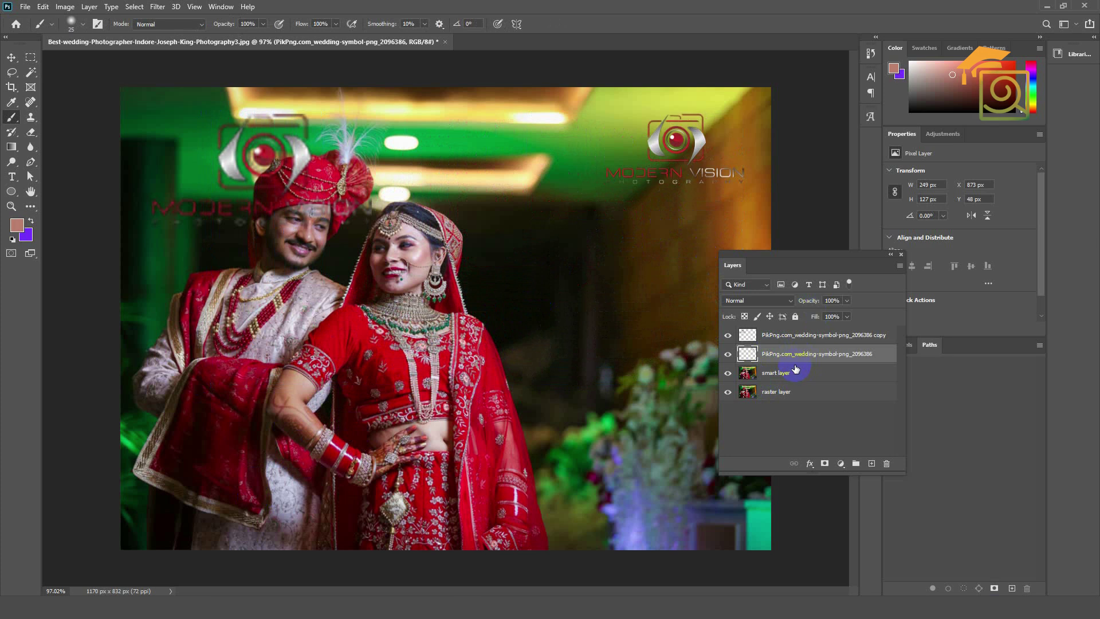
right_click(793, 355)
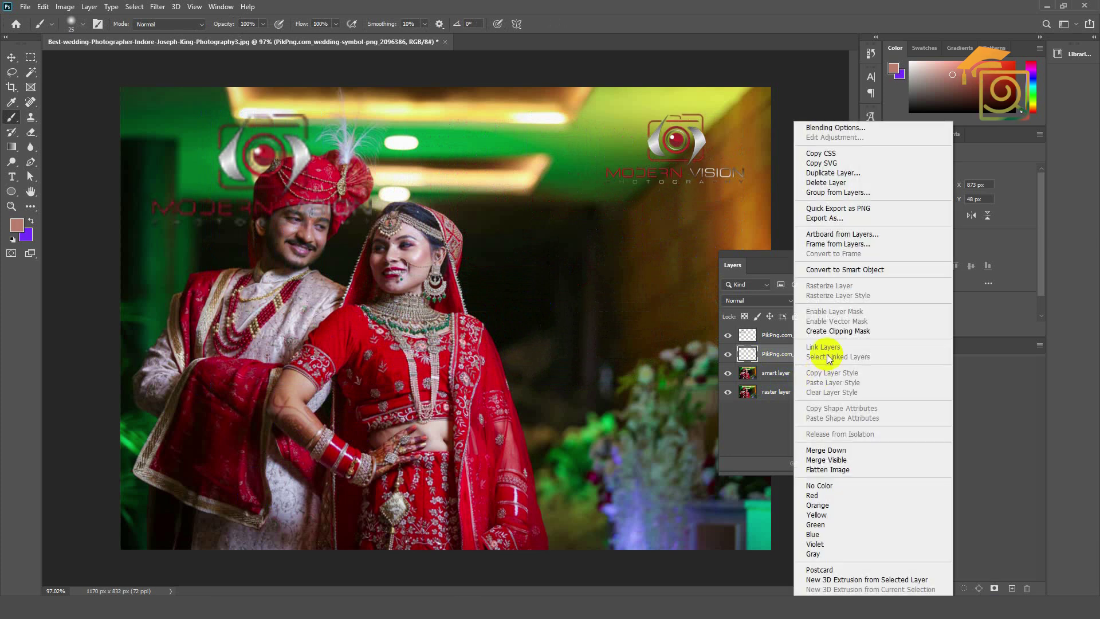
left_click(819, 272)
Scale the smart object logo down with Free Transform to about 231 × 118 px.
key("ctrl+t")
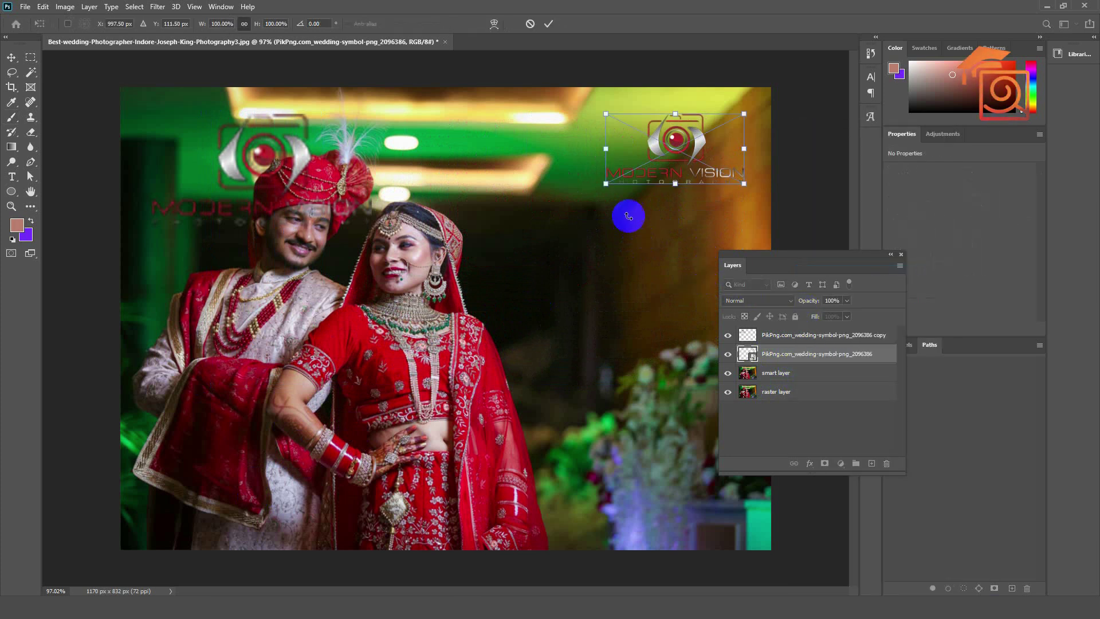
left_click_drag(607, 184, 642, 228)
key("Return")
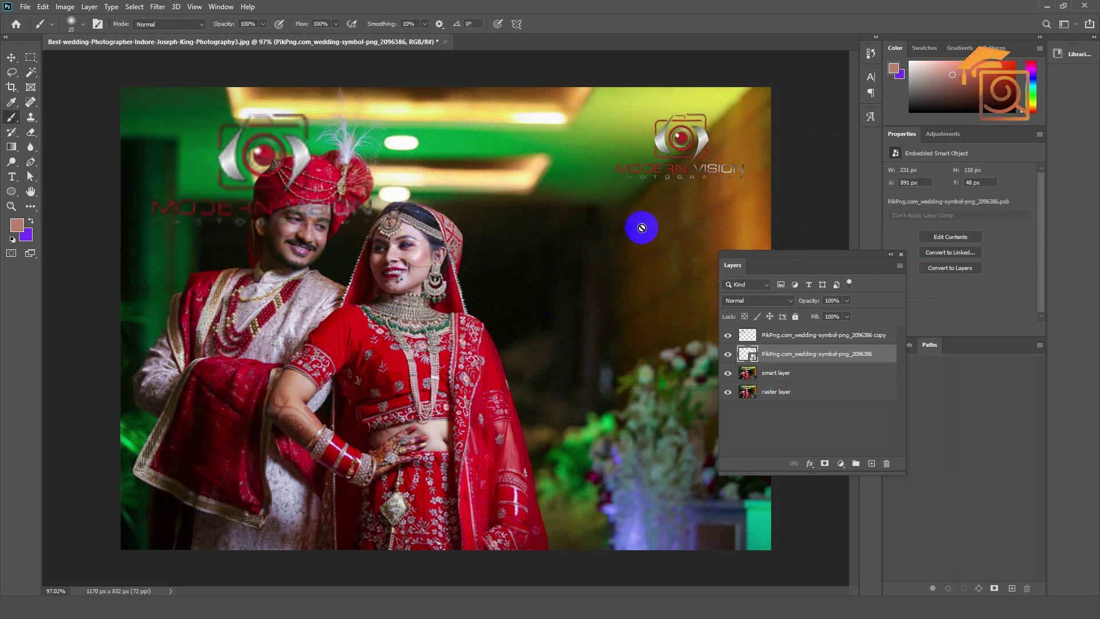
Compare the Free Transform frames of the raster logo copy and the smart object logo without changing either size.
key("alt+bracketright")
scroll(246, 189, "up", 1)
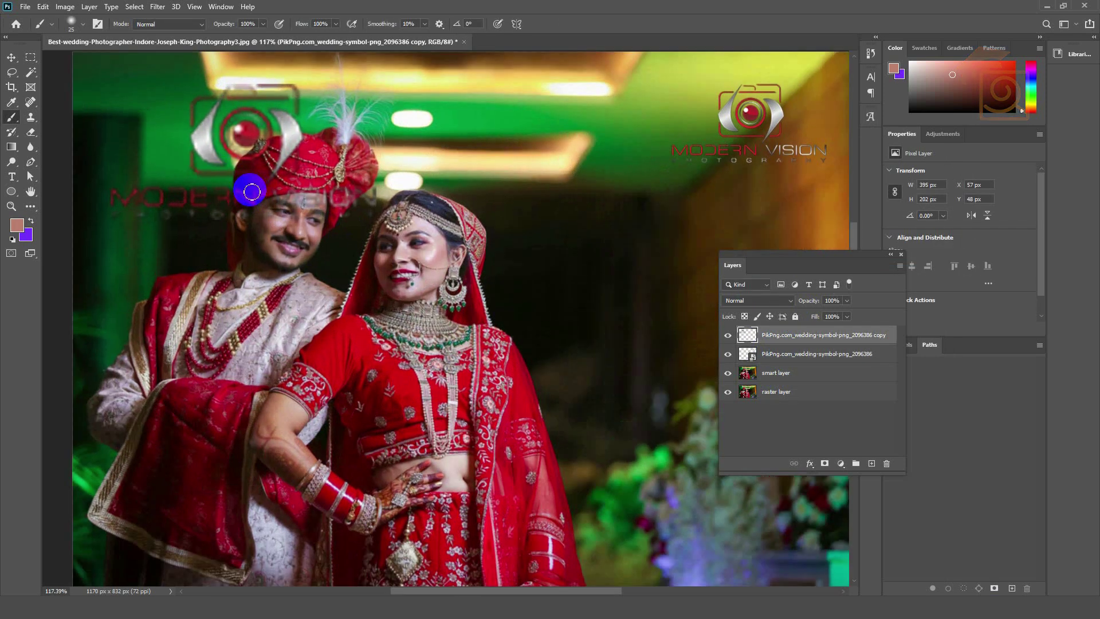
key("ctrl+t")
scroll(175, 146, "down", 1)
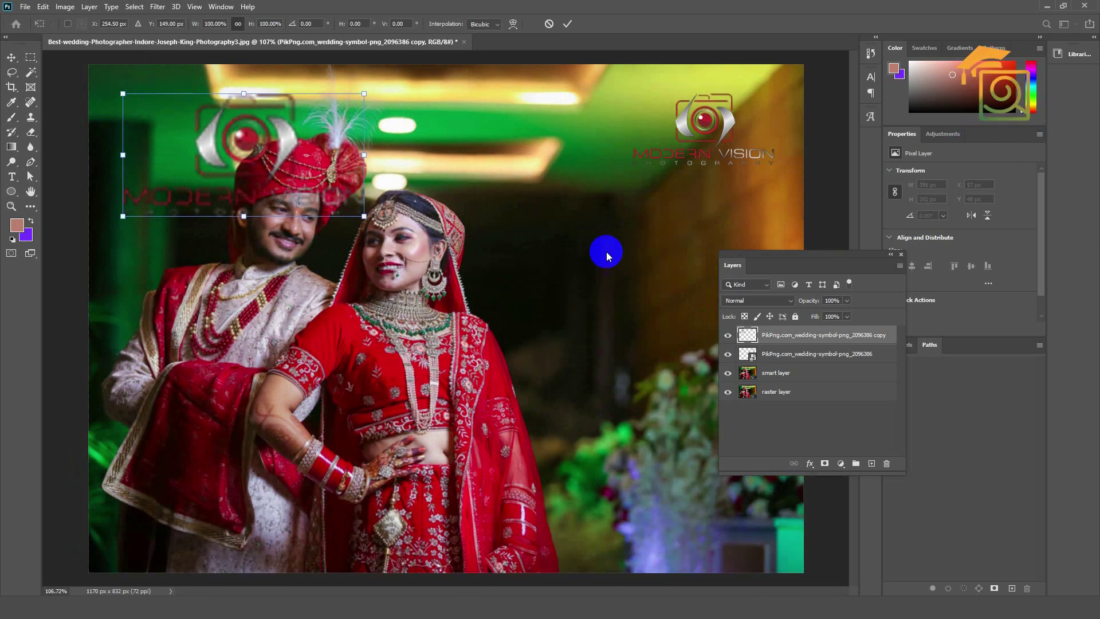
left_click(761, 353)
left_click(640, 153)
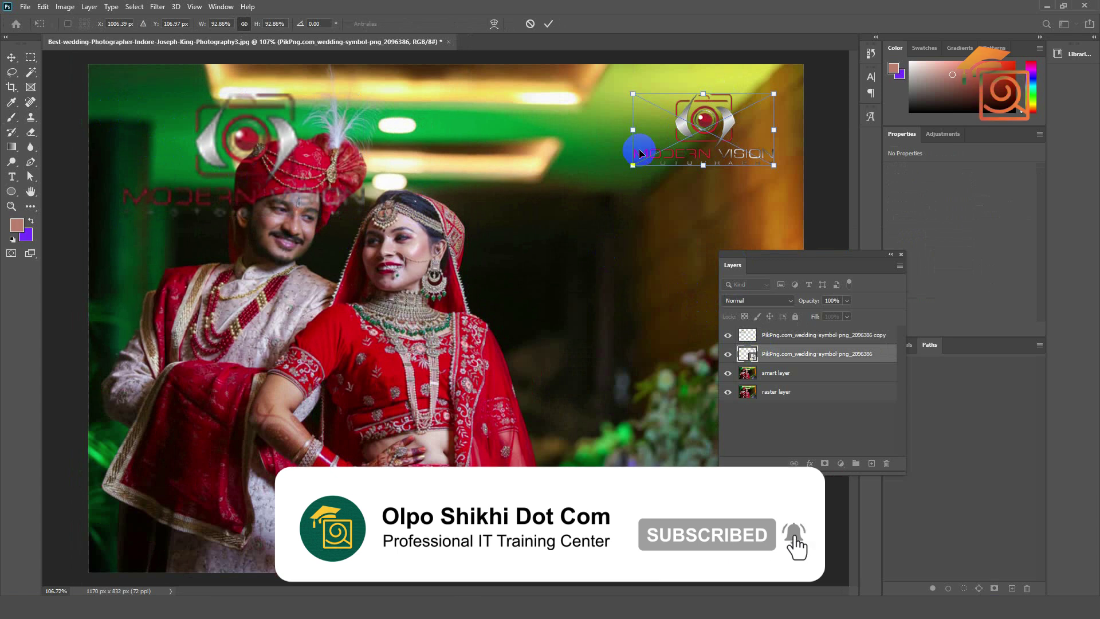
key("Return")
Open the dragonfruit tea advertisement JPG from the Smart Objects folder as a new document and unlock its Background layer.
left_click(712, 590)
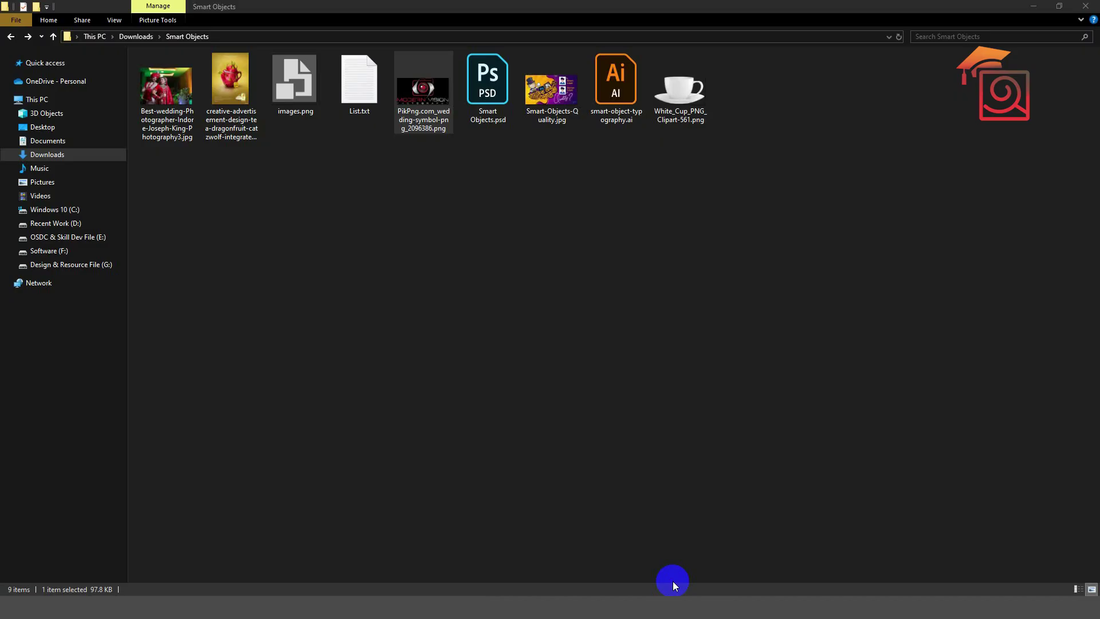
left_click_drag(230, 95, 217, 34)
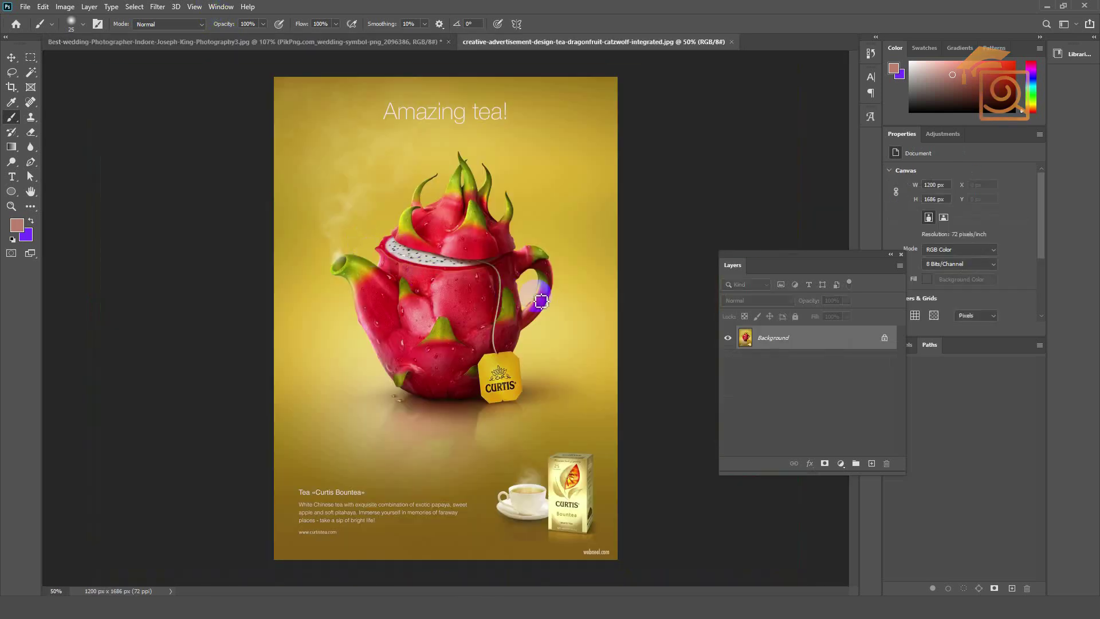
left_click(885, 339)
left_click(12, 57)
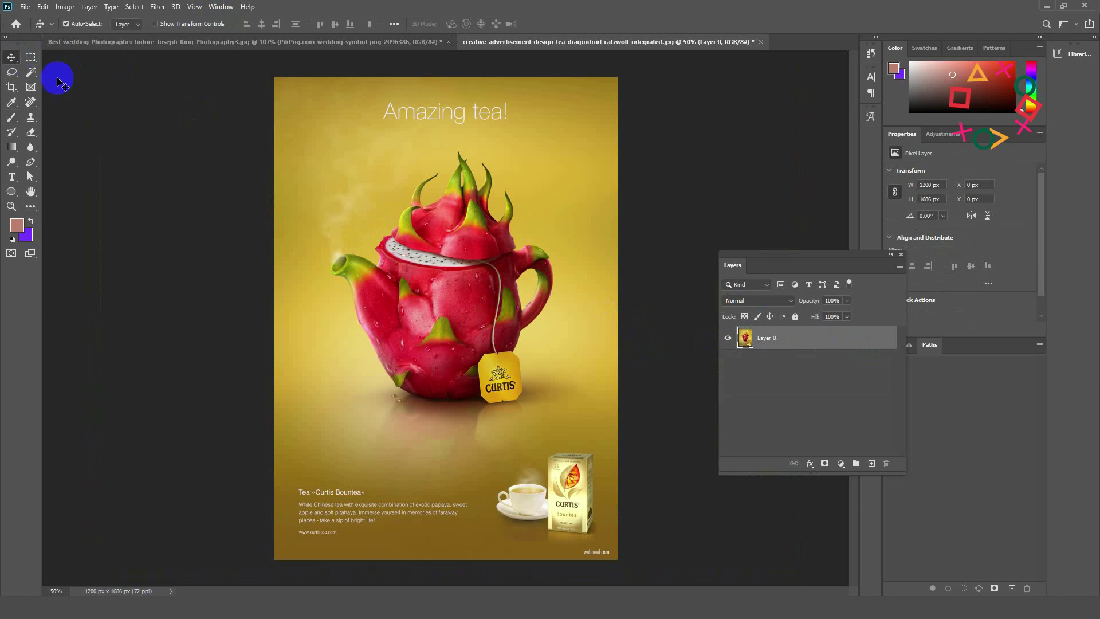
Scale the raster tea poster down with Free Transform to about 378 × 532 px in the canvas's lower-left corner.
key("ctrl+t")
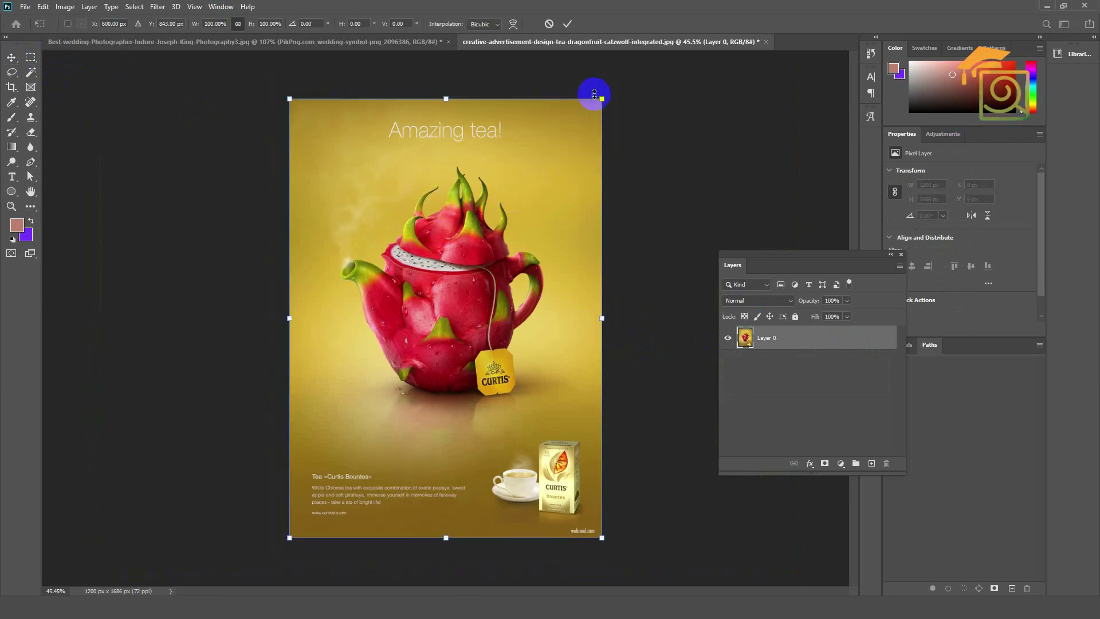
left_click_drag(596, 96, 404, 409)
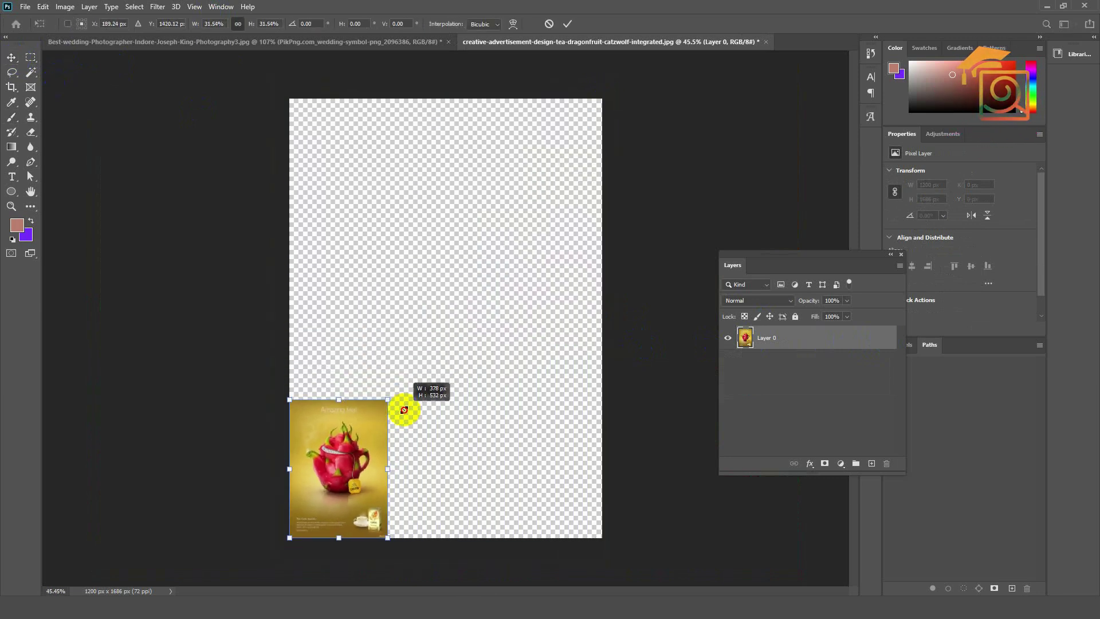
double_click(351, 441)
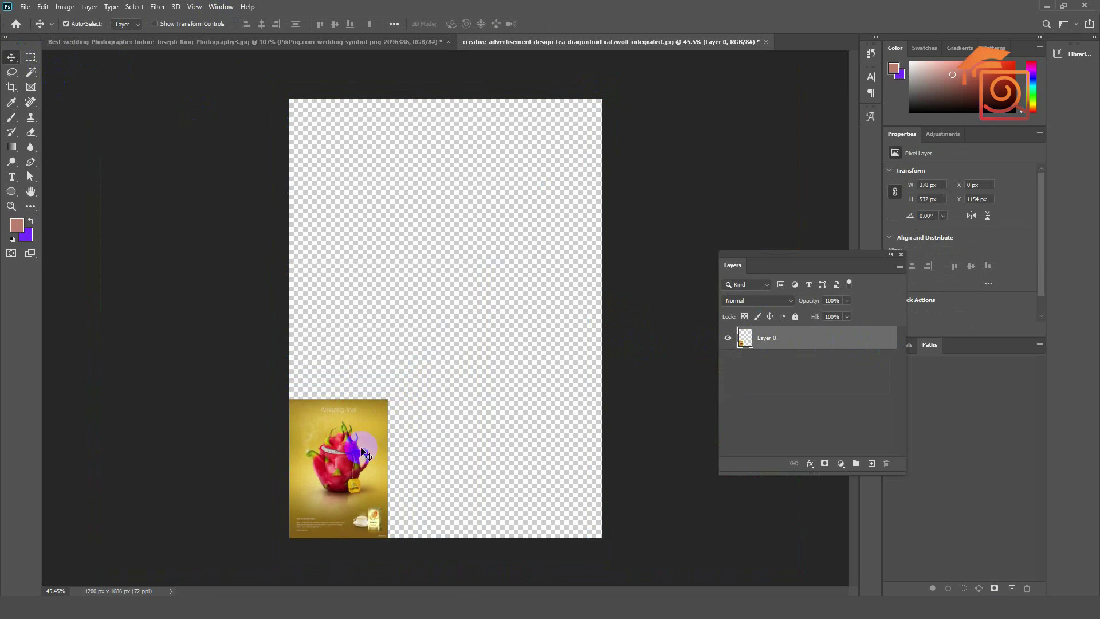
left_click(687, 367)
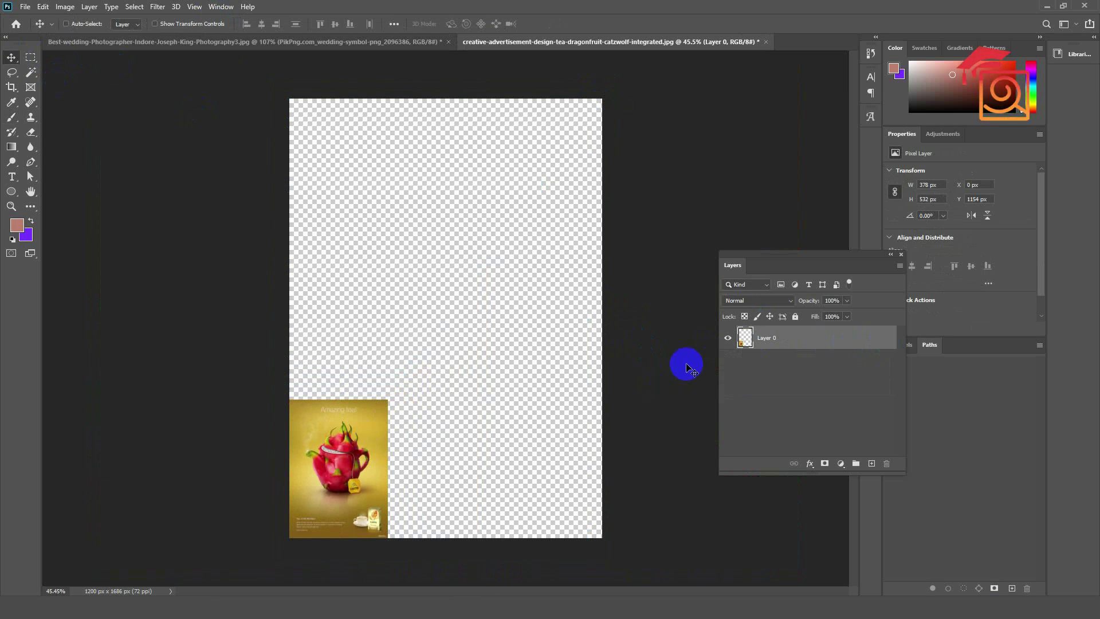
Duplicate the small raster poster, enlarge the original to about 1201 × 1690 px and inspect its quality beside the copy.
key("ctrl+j")
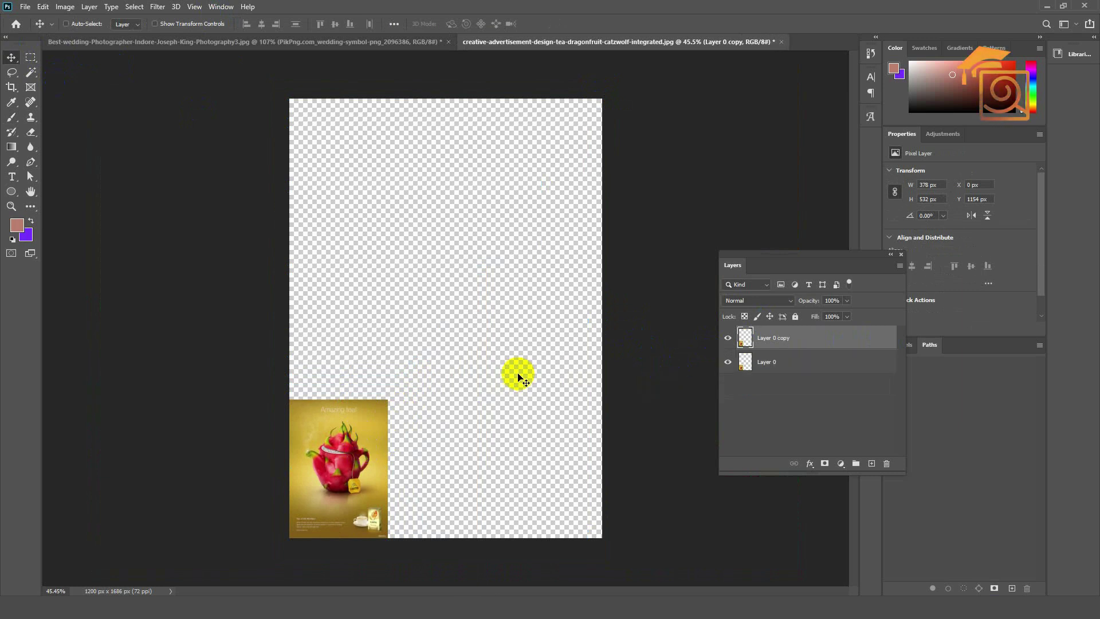
left_click(765, 363)
key("ctrl+t")
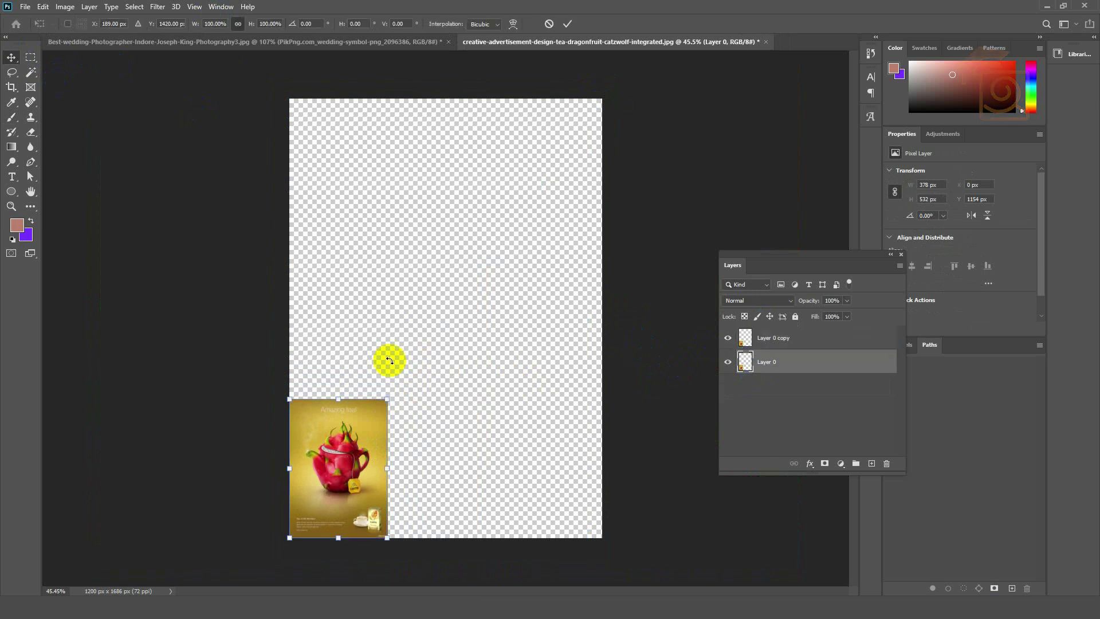
left_click_drag(386, 402, 590, 95)
key("Return")
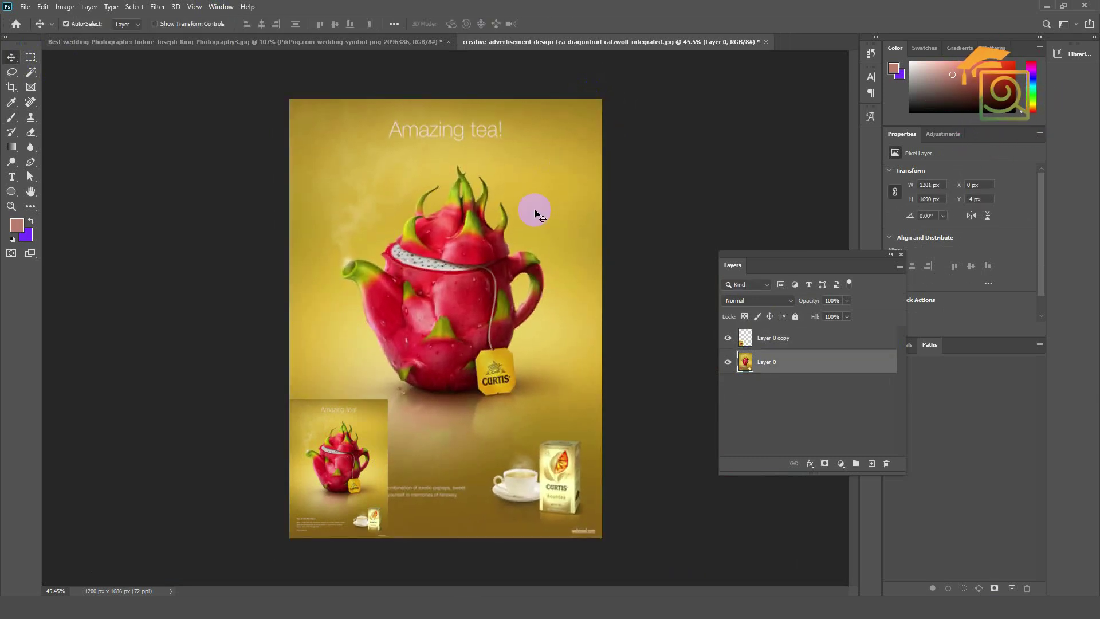
scroll(481, 282, "up", 3)
scroll(482, 280, "down", 2)
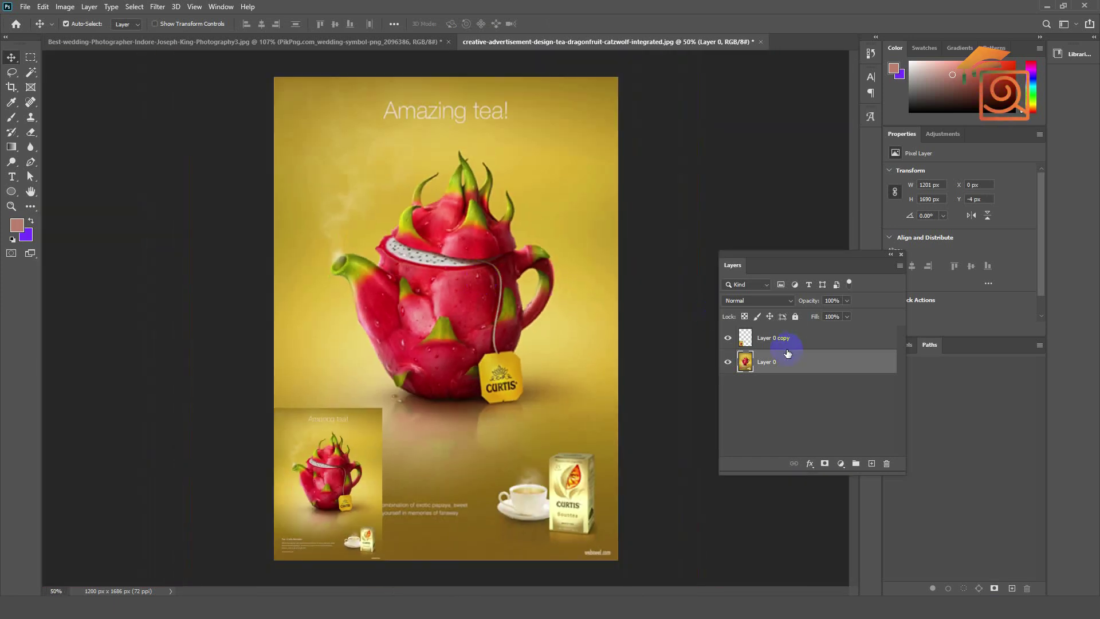
Undo the enlargement, duplication and shrinking of the raster poster layer.
key("ctrl+z")
key("ctrl+z")
key("ctrl+z")
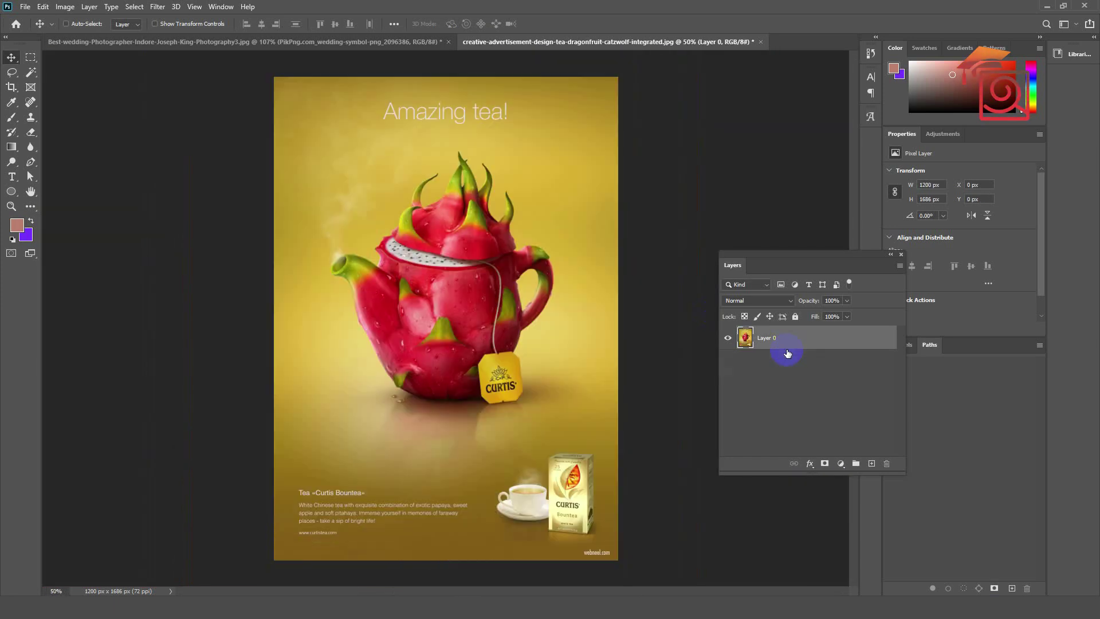
Convert the tea poster's Layer 0 to a Smart Object and scale it down into the canvas's lower-left corner.
right_click(780, 337)
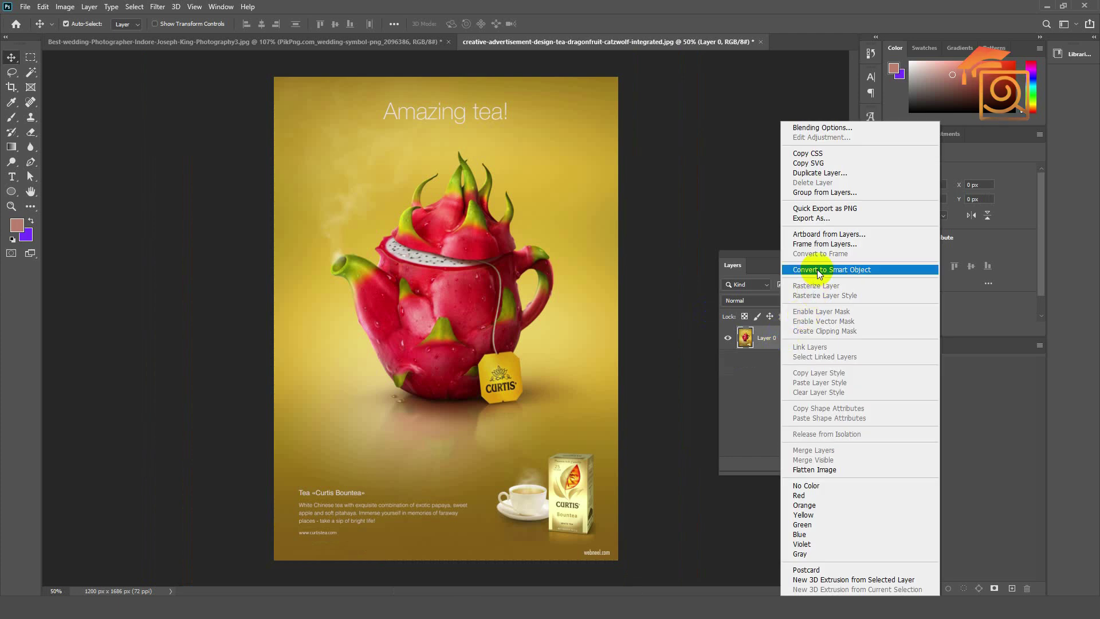
left_click(816, 269)
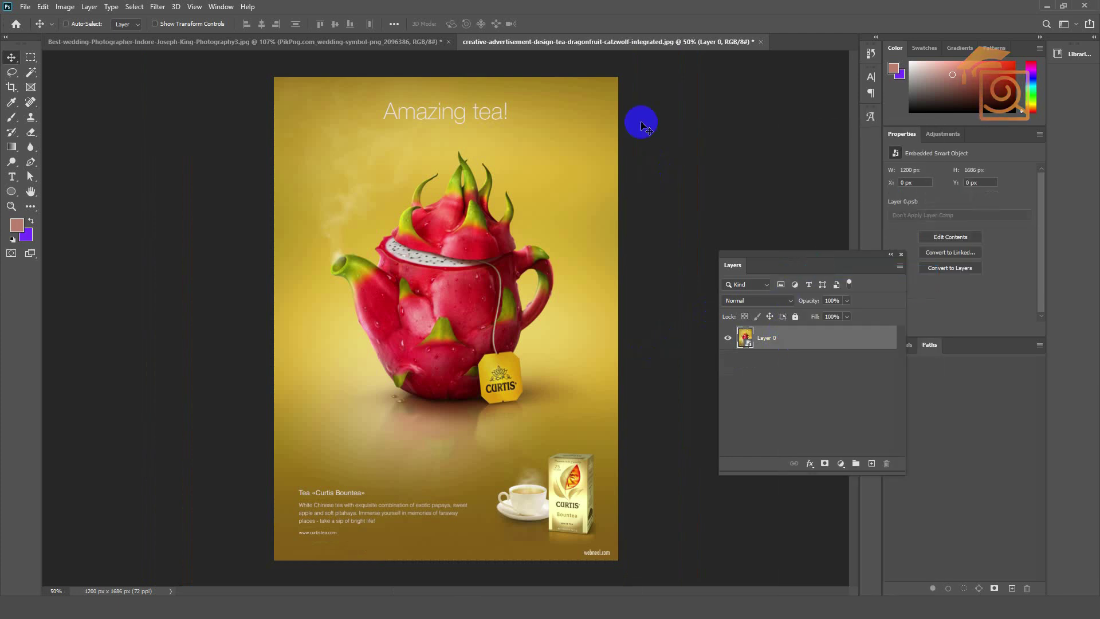
key("ctrl+t")
left_click_drag(618, 78, 429, 456)
key("Return")
Duplicate the small smart object poster, enlarge Layer 0 to about 1199 × 1685 px and inspect its sharpness.
key("ctrl+j")
left_click(774, 362)
key("ctrl+t")
left_click_drag(376, 416, 656, 101)
key("Return")
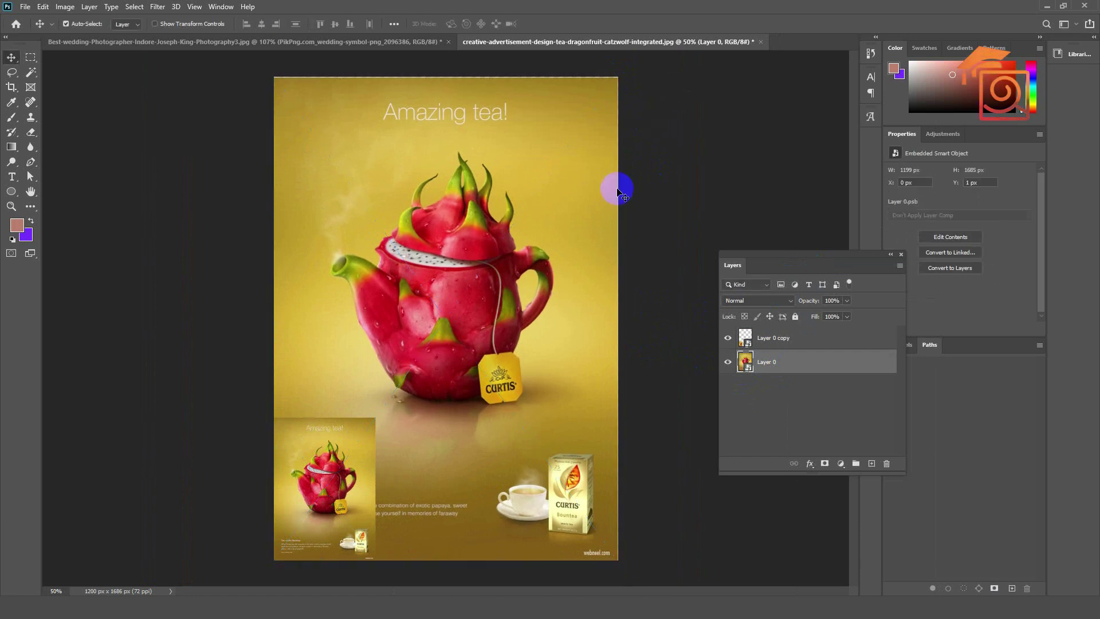
scroll(591, 304, "up", 2)
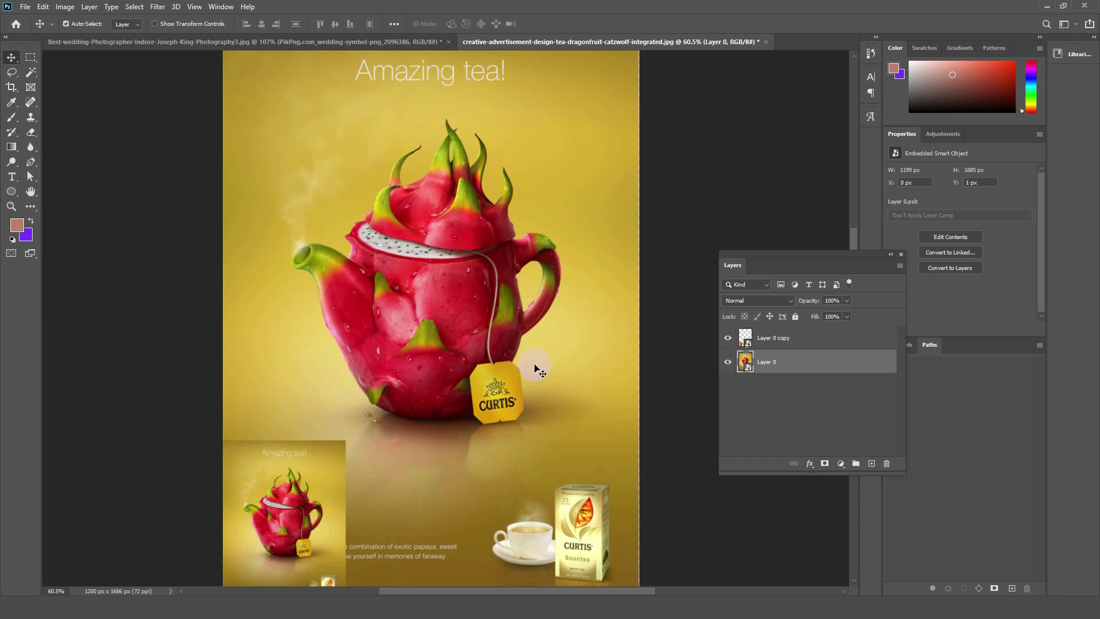
Return to the wedding photo document and move the smart layer to about X 353 px, Y 177 px, uncovering the raster layer.
left_click(263, 41)
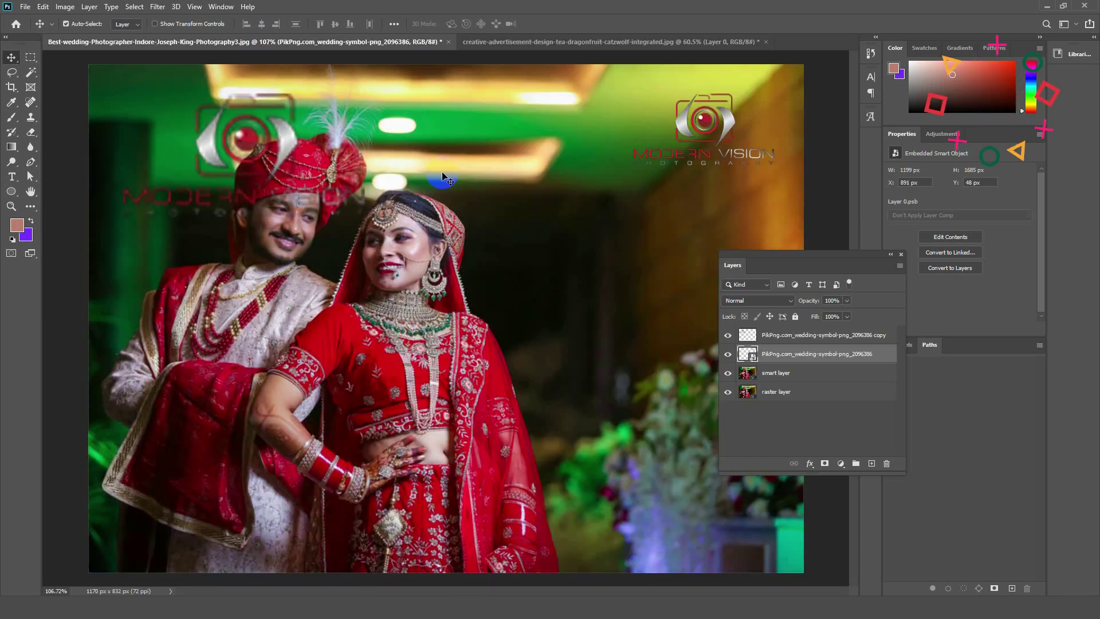
scroll(507, 292, "down", 2)
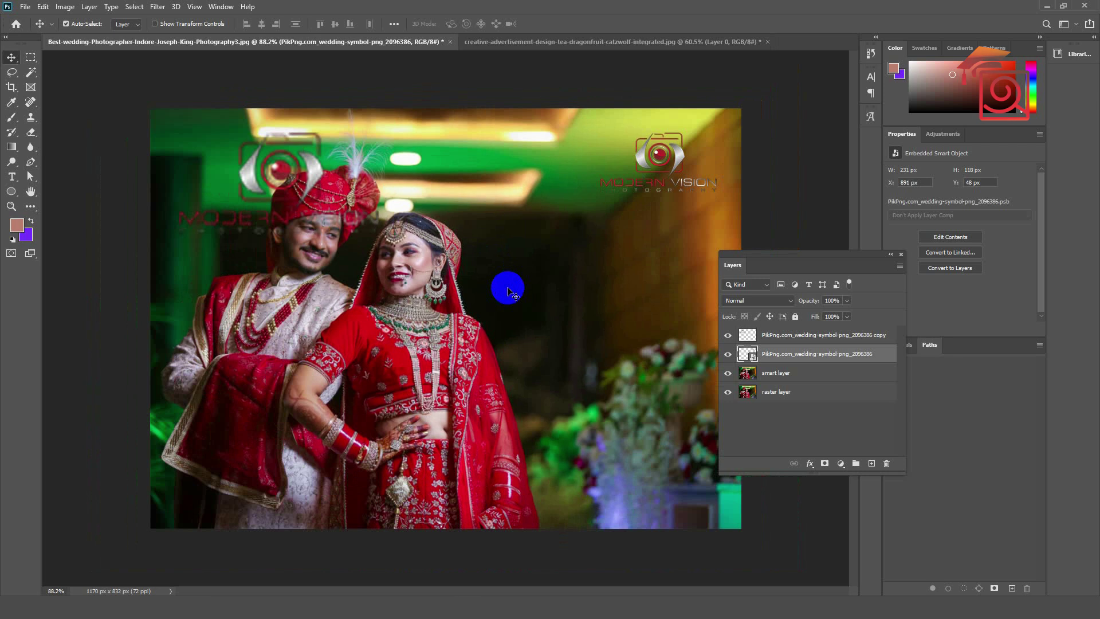
left_click_drag(409, 266, 597, 362)
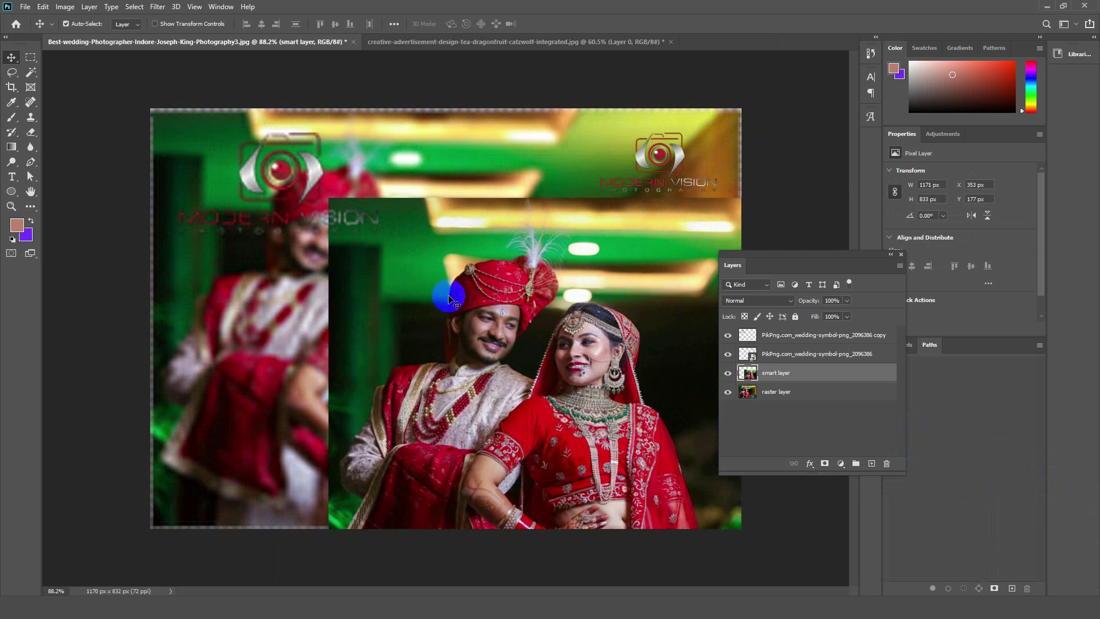